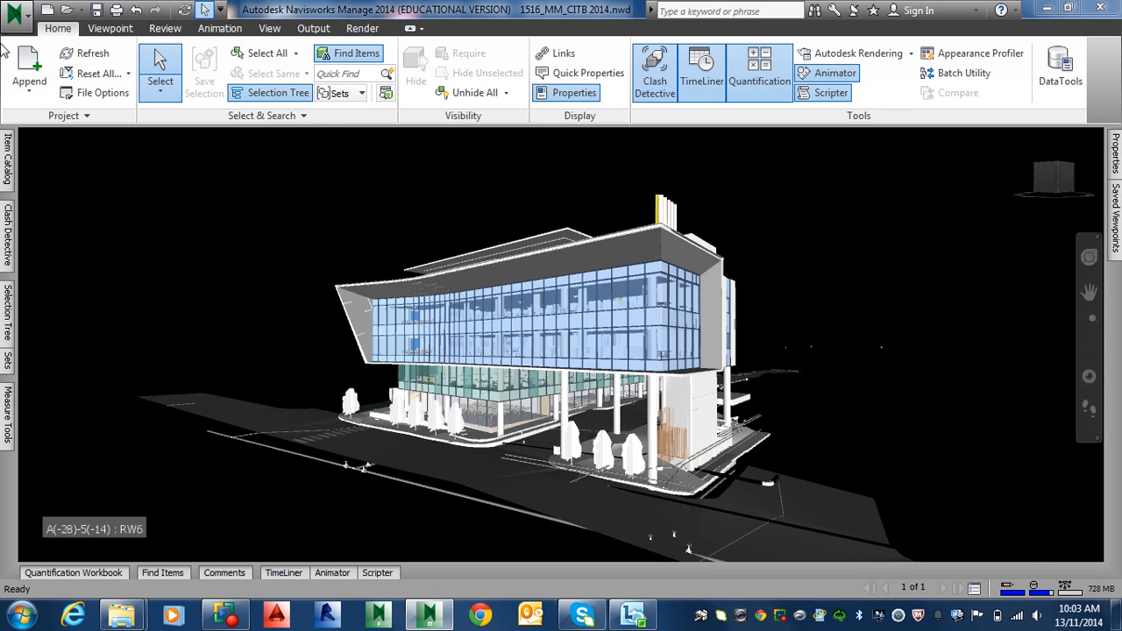
# Step: Review the file types offered for saving the model and close the Save As dialog without saving
pyautogui.click(18, 15)
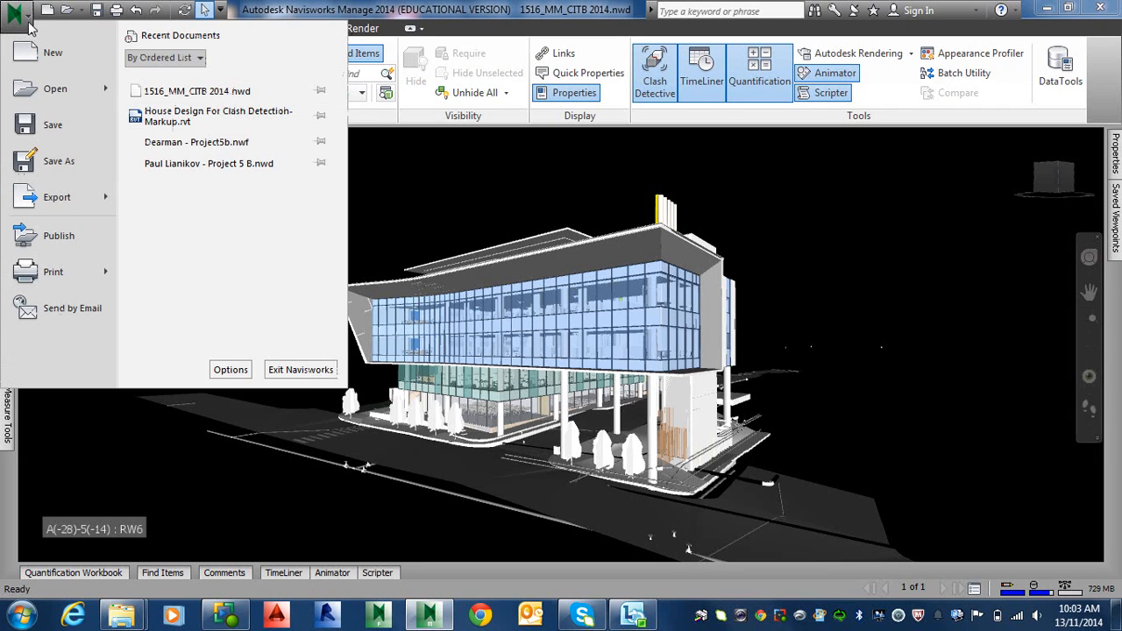
pyautogui.click(56, 164)
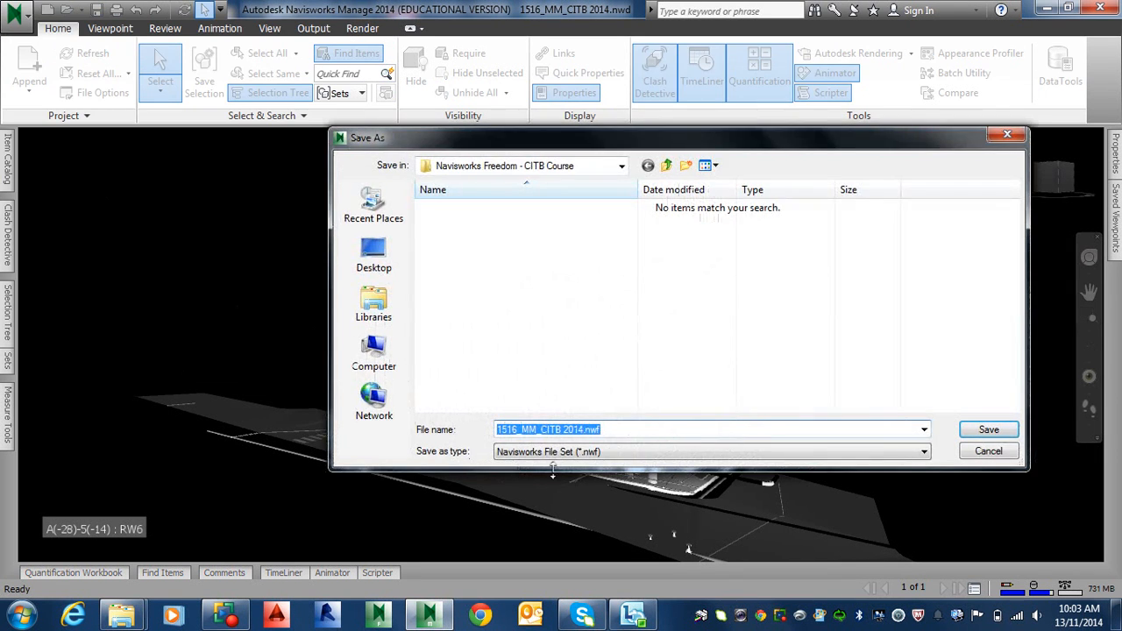
pyautogui.click(599, 454)
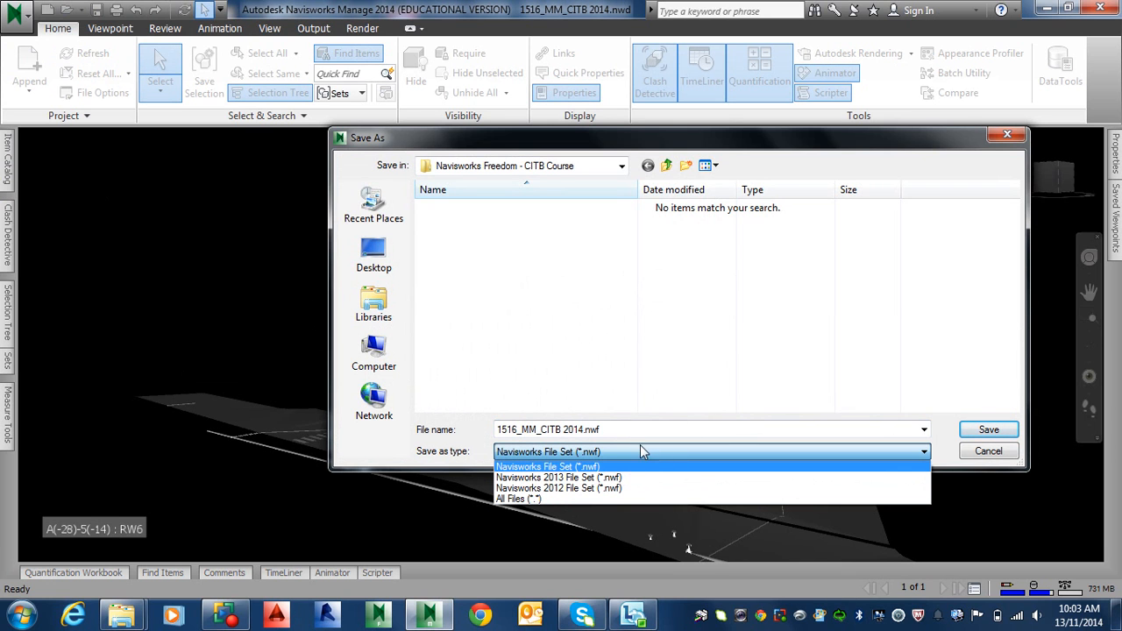
pyautogui.press('Escape')
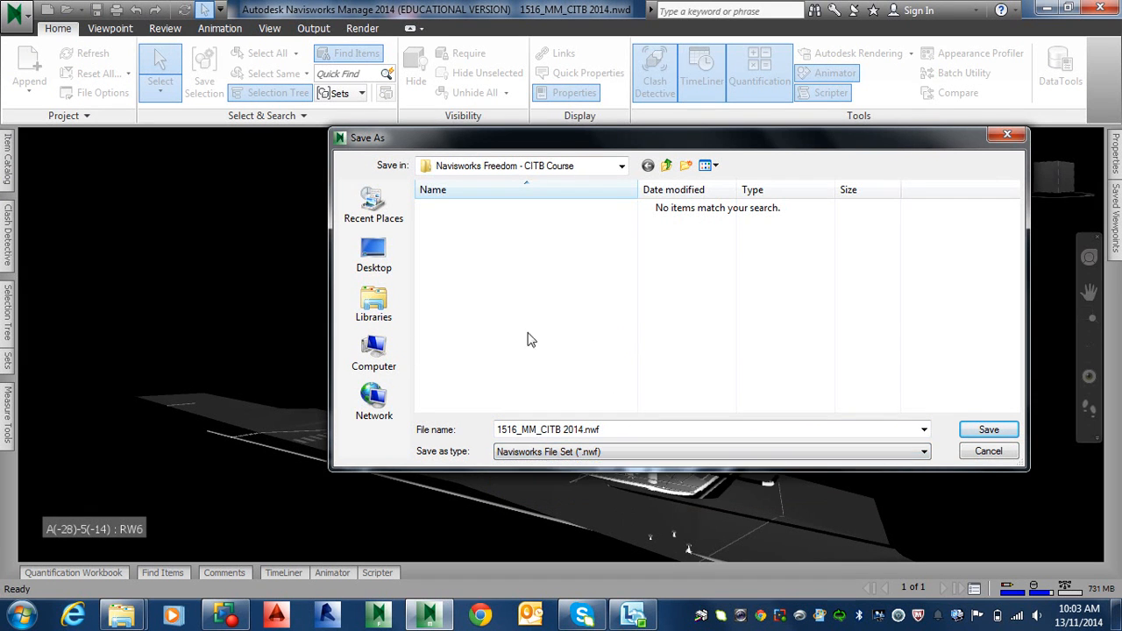
pyautogui.press('Escape')
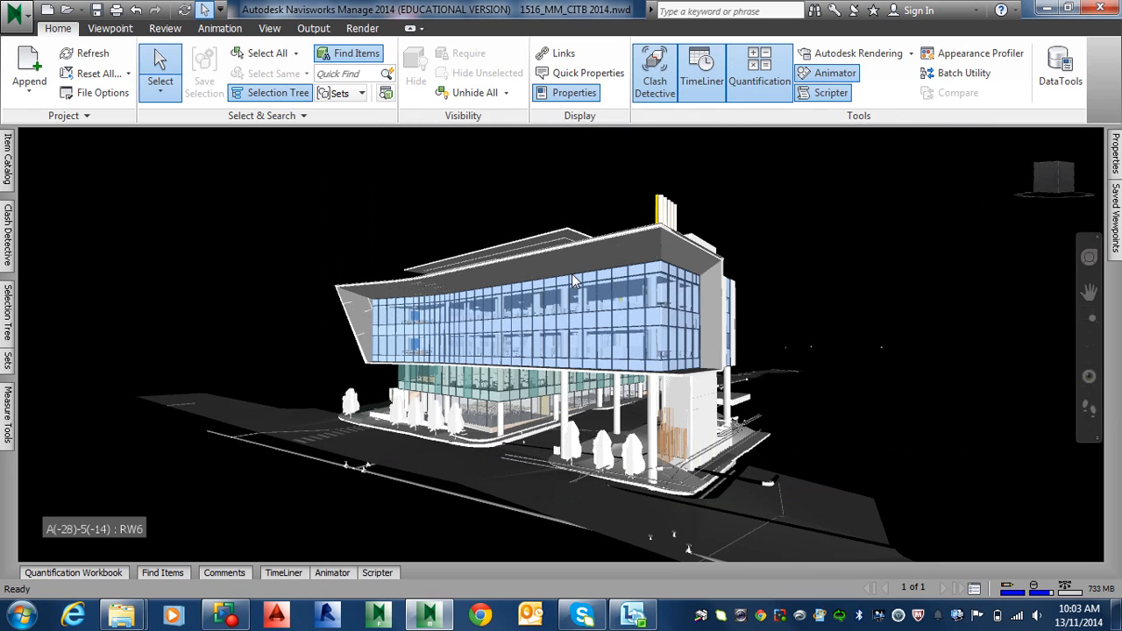
# Step: Review the Append and Merge options, the Open dialog and the file formats available for appending, without loading a file
pyautogui.click(38, 96)
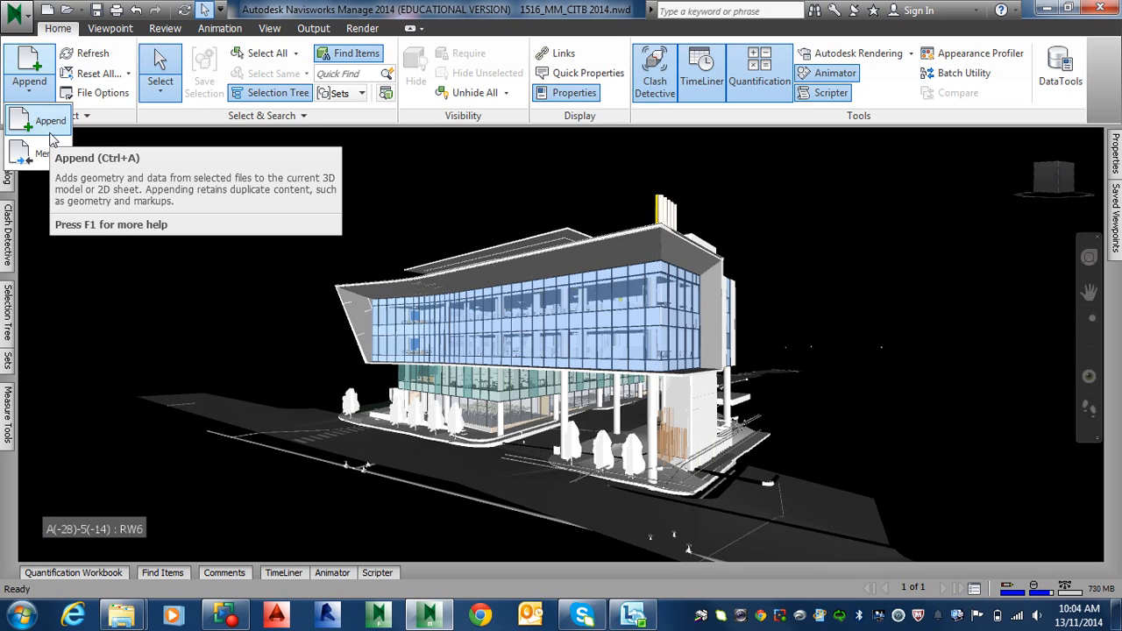
pyautogui.click(66, 11)
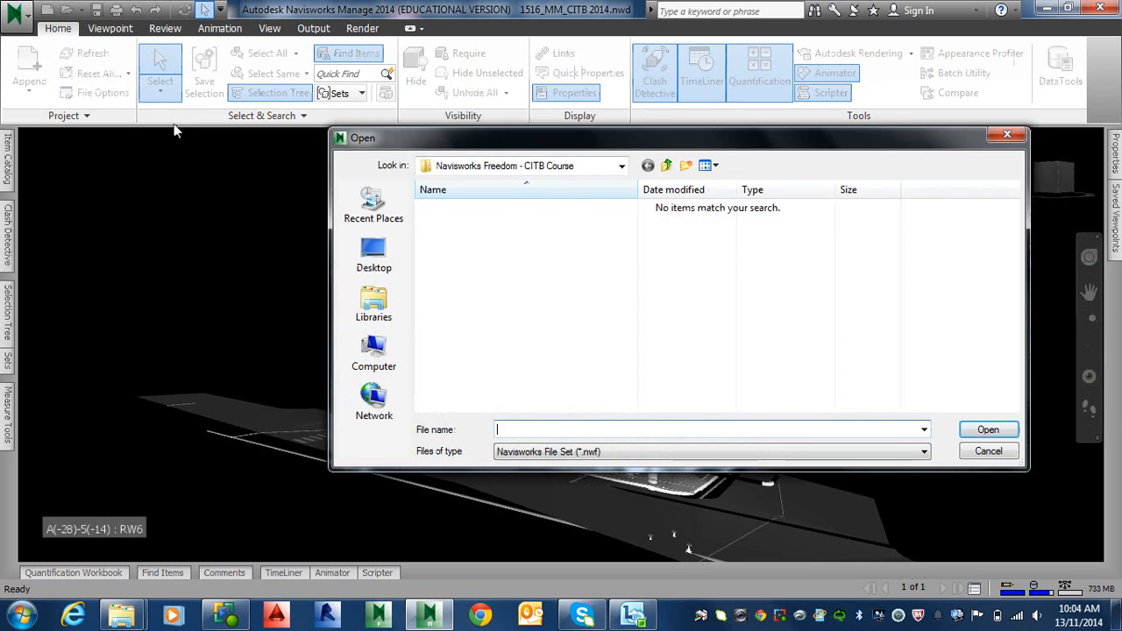
pyautogui.press('Escape')
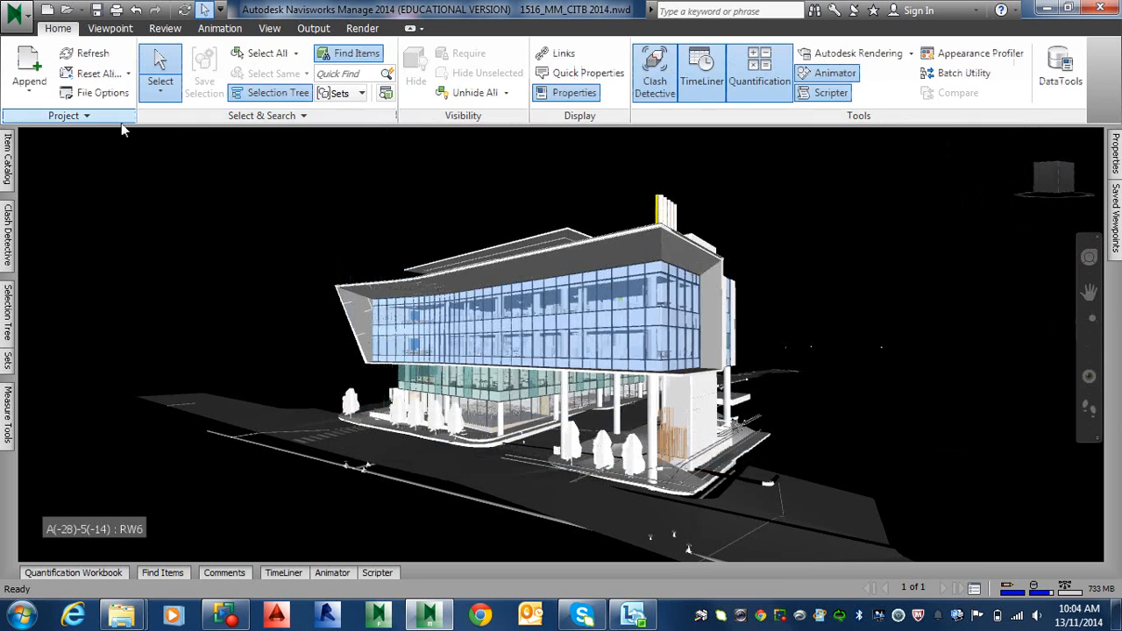
pyautogui.click(39, 100)
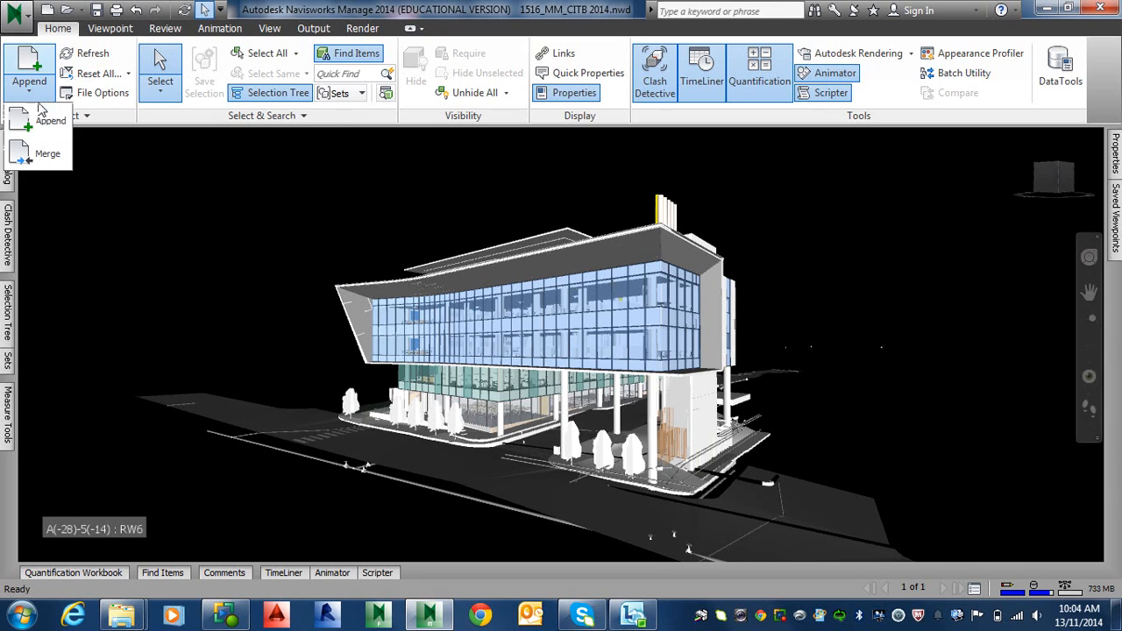
pyautogui.click(46, 121)
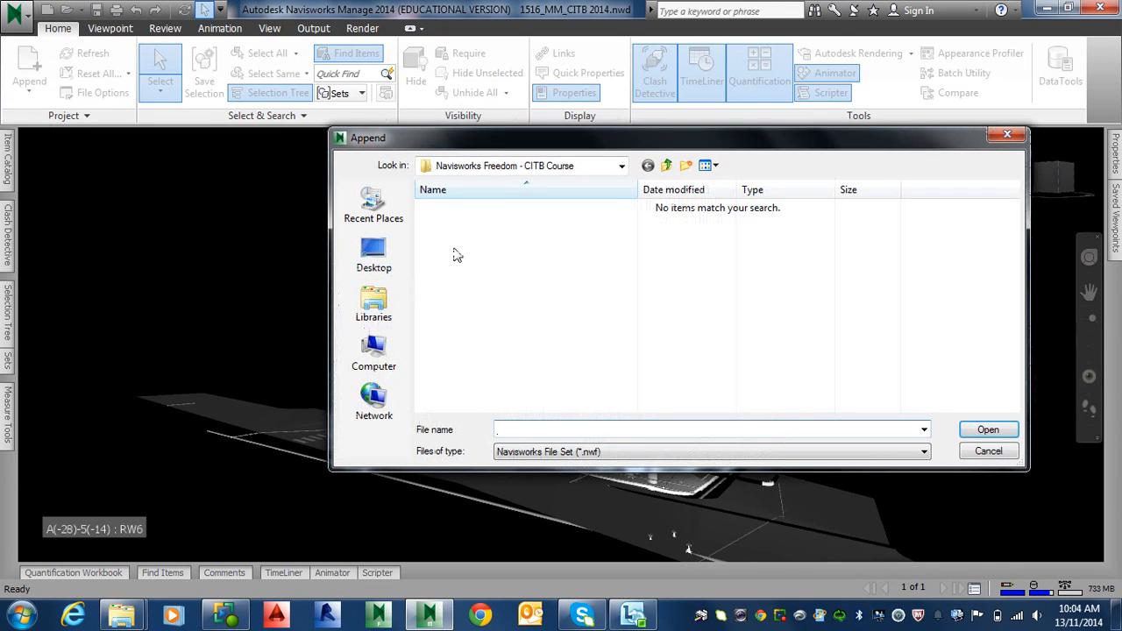
pyautogui.click(690, 451)
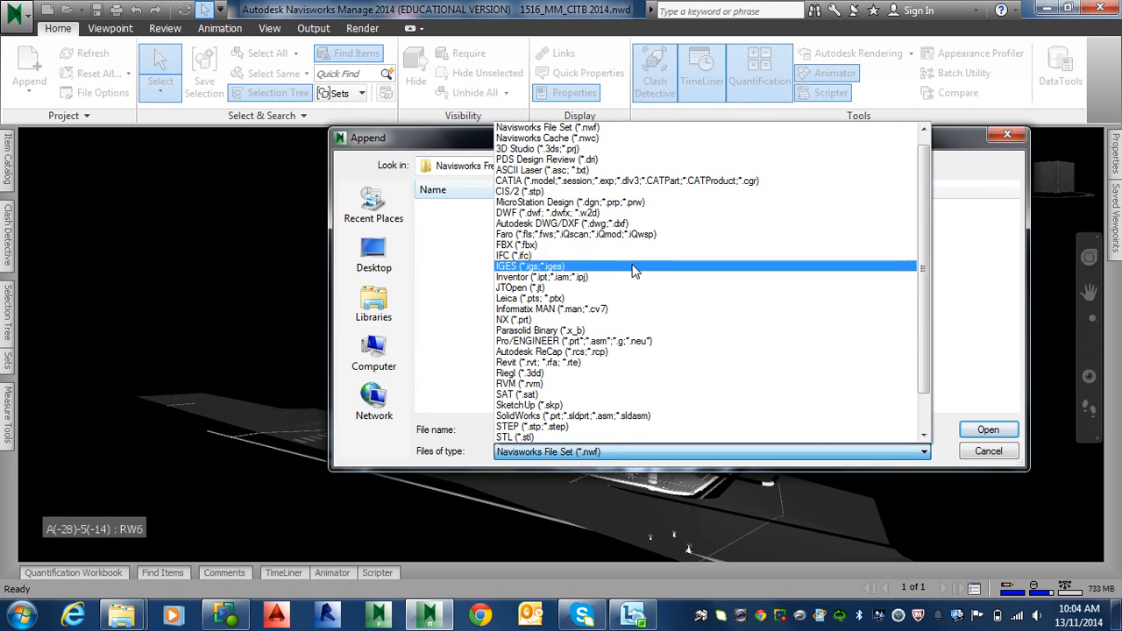
pyautogui.press('Escape')
pyautogui.press('Escape')
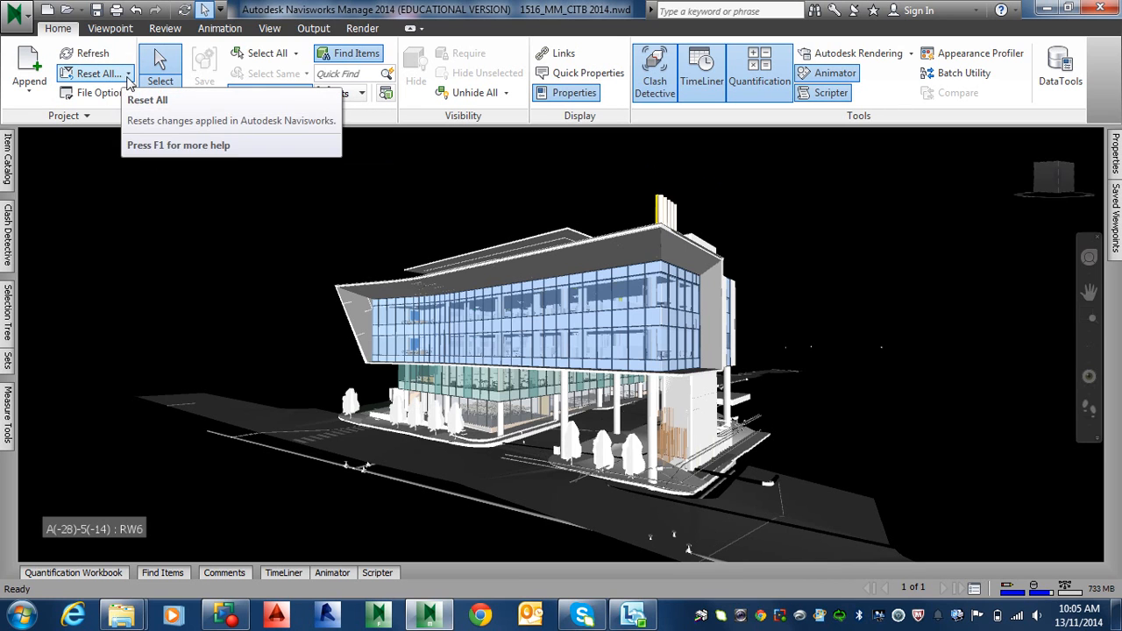
# Step: Look through the selection tool variants and the Select All options, keeping the standard Select tool active
pyautogui.click(168, 96)
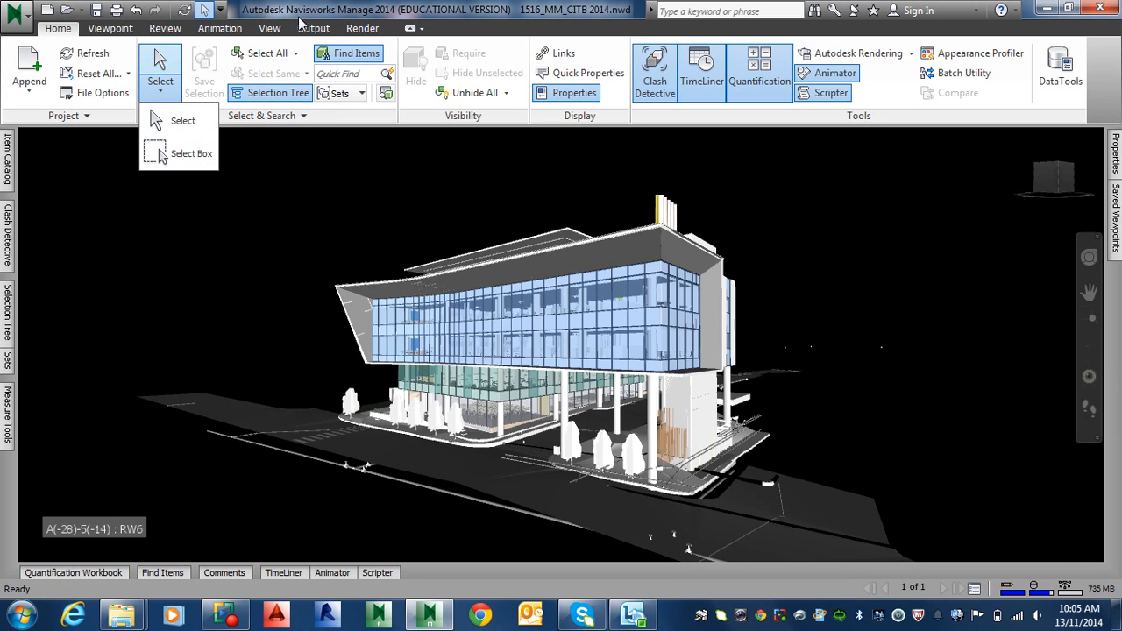
pyautogui.click(182, 122)
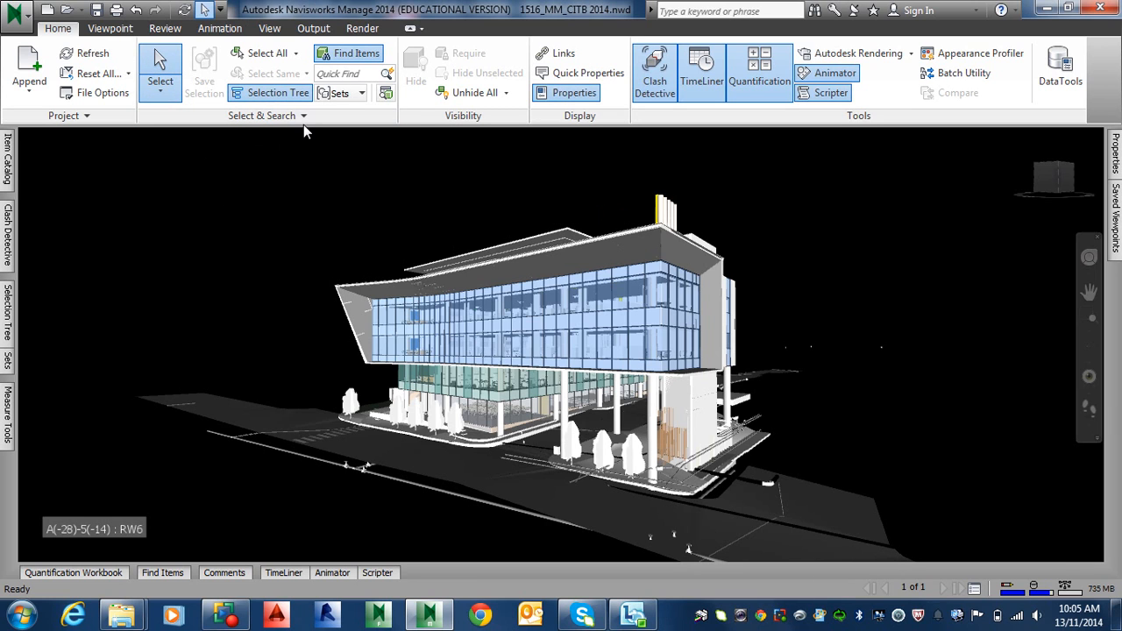
pyautogui.click(295, 55)
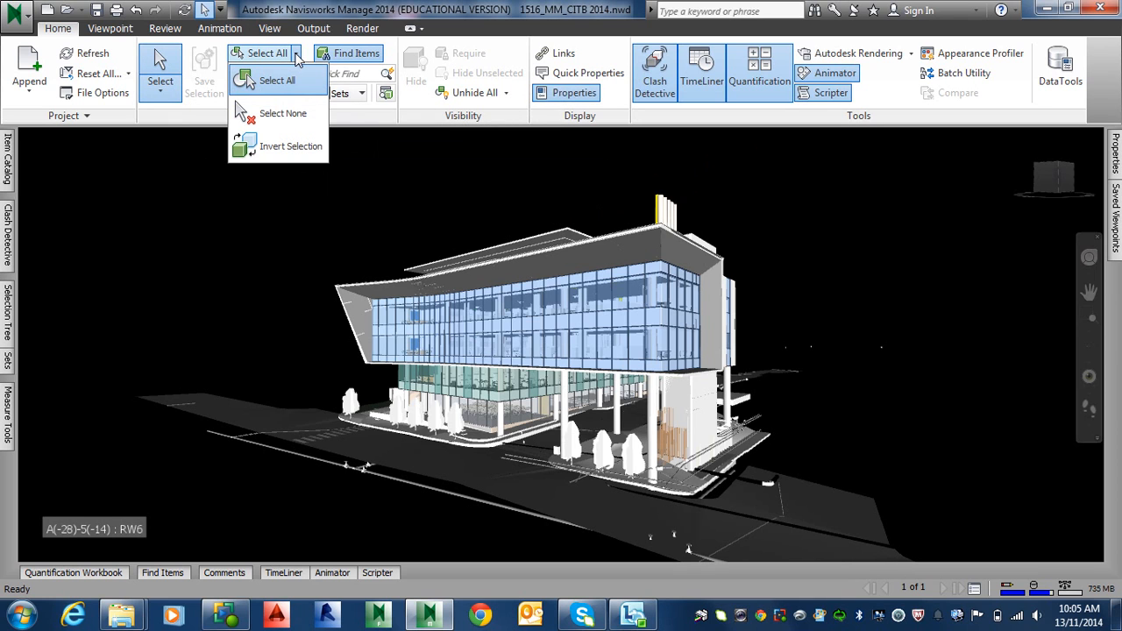
pyautogui.click(338, 9)
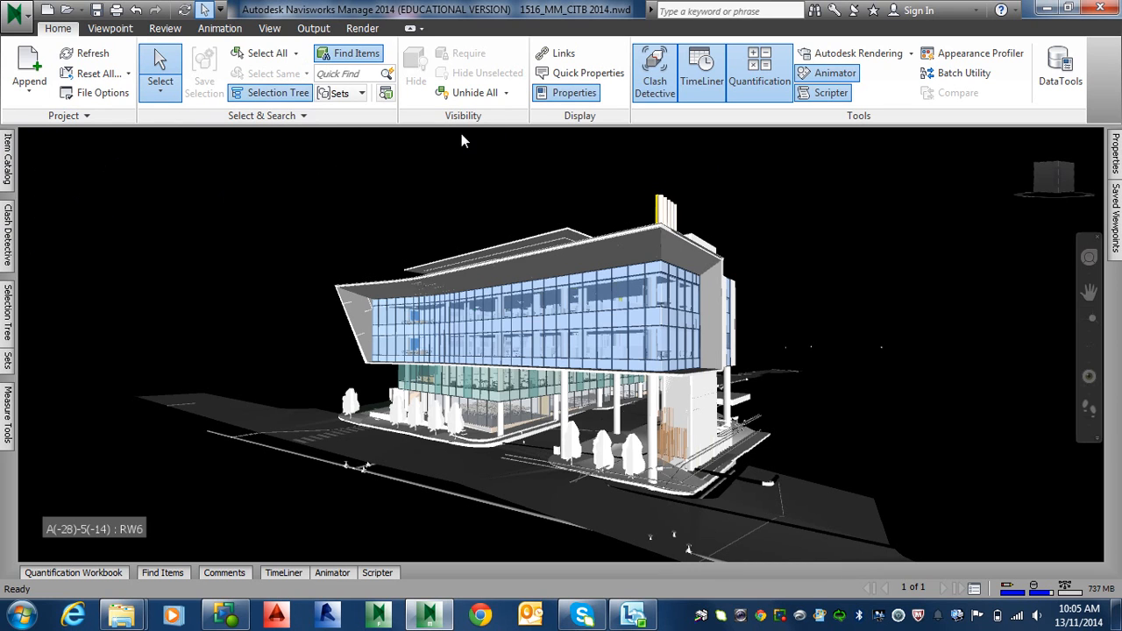
# Step: Expand 1516_MM_CITB 2014.nwd in the Selection Tree to view its appended files, and set the window to auto-hide
pyautogui.click(270, 93)
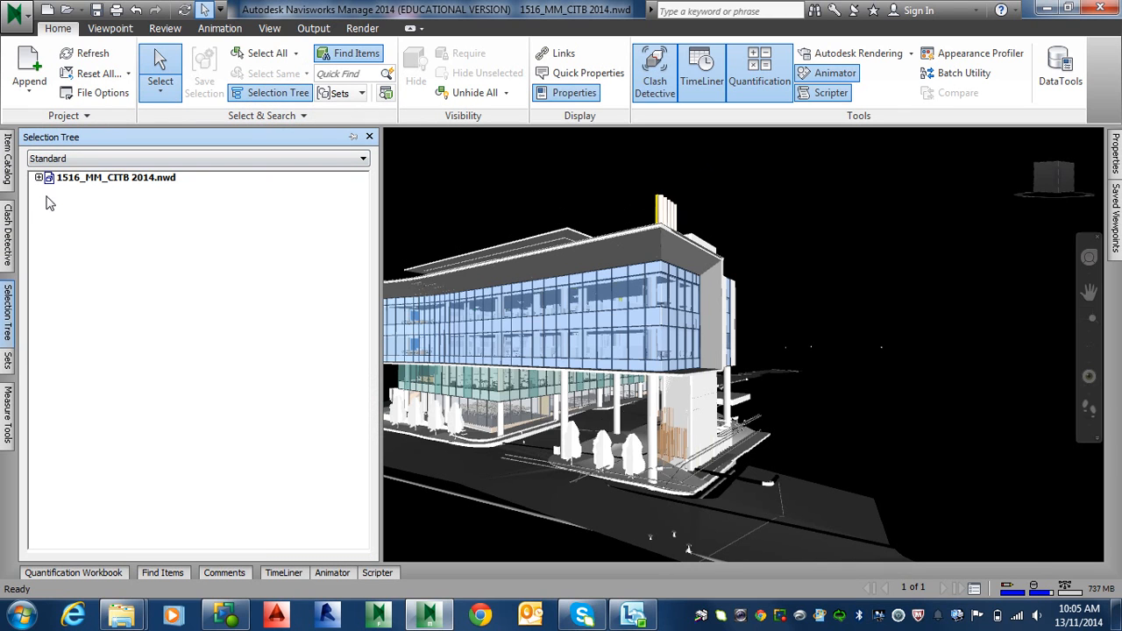
pyautogui.click(39, 177)
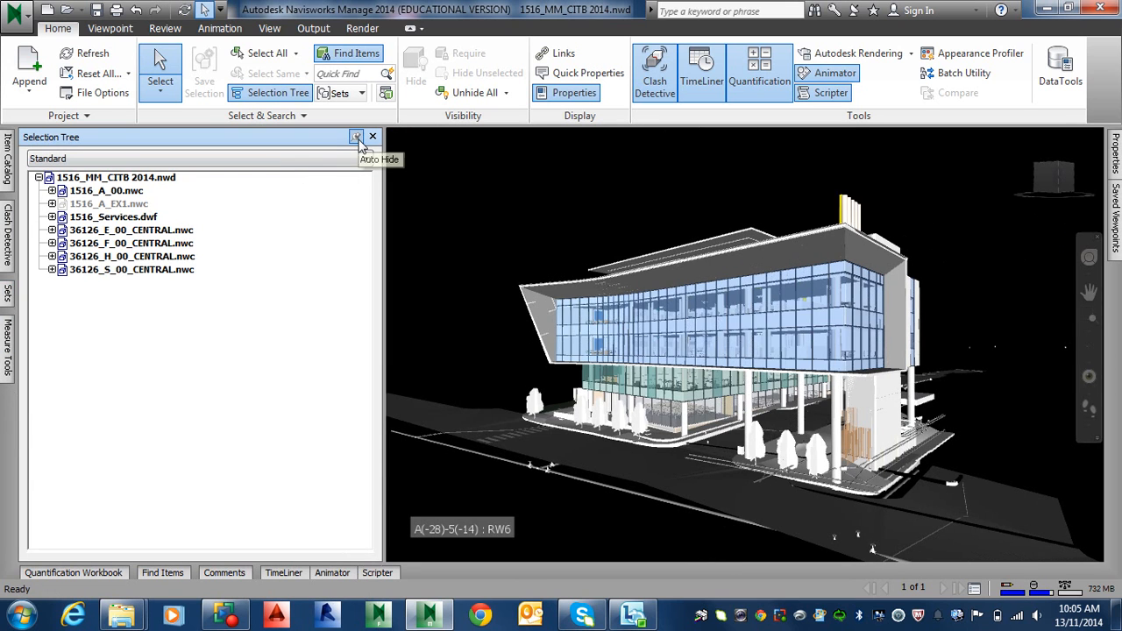
pyautogui.click(357, 139)
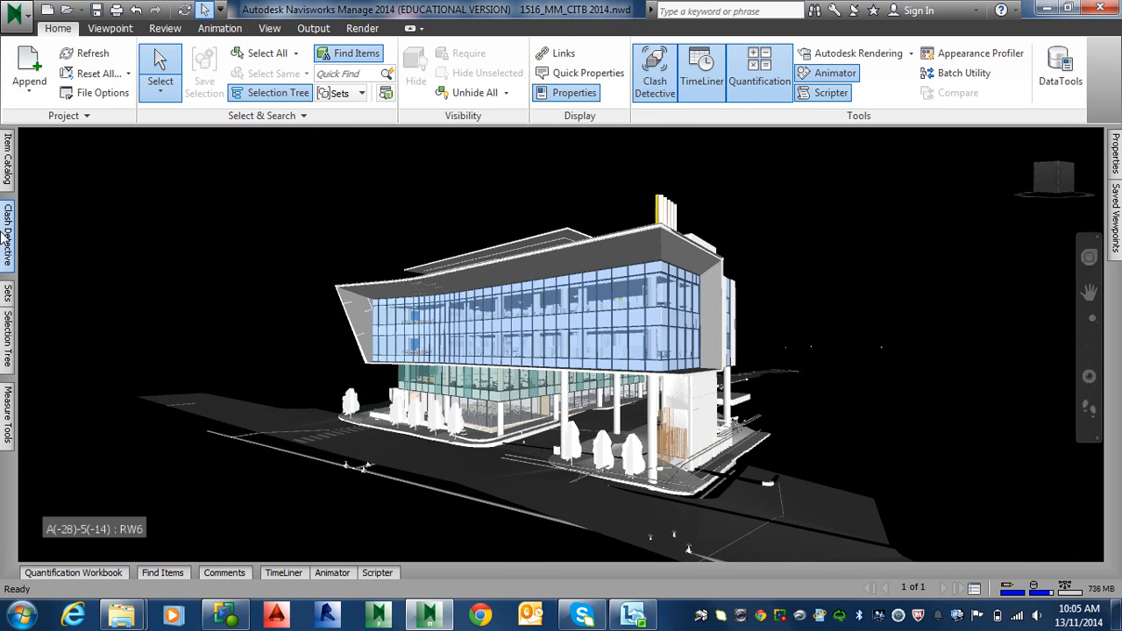
pyautogui.click(8, 434)
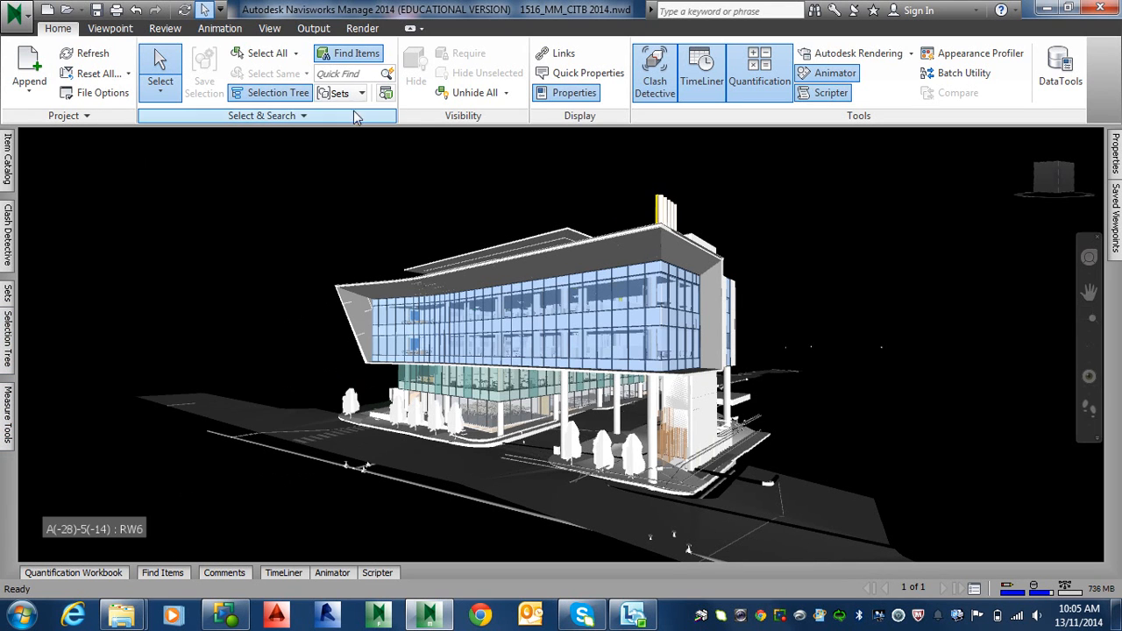
# Step: Review the selection resolution levels and select a single glass panel on the upper facade at Geometry resolution
pyautogui.click(352, 117)
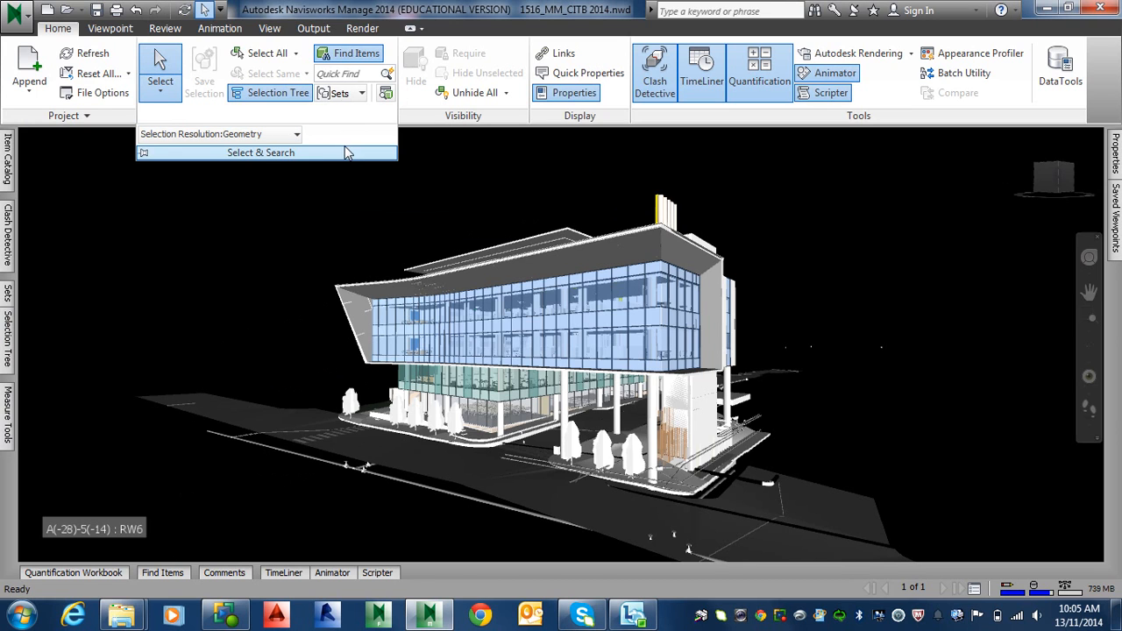
pyautogui.click(308, 119)
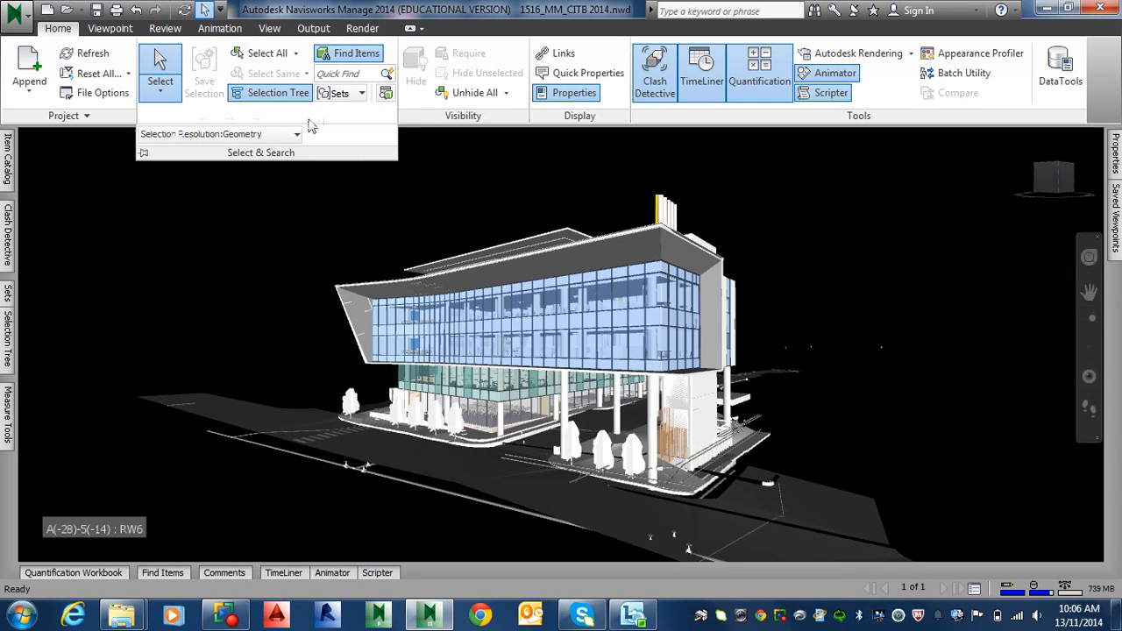
pyautogui.click(291, 136)
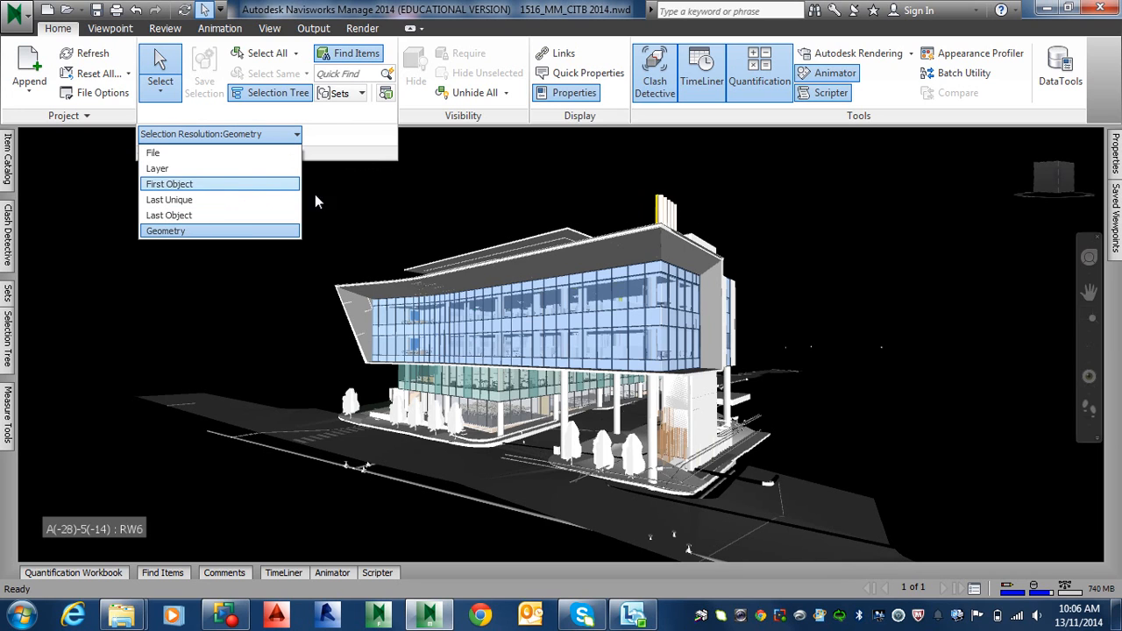
pyautogui.click(548, 306)
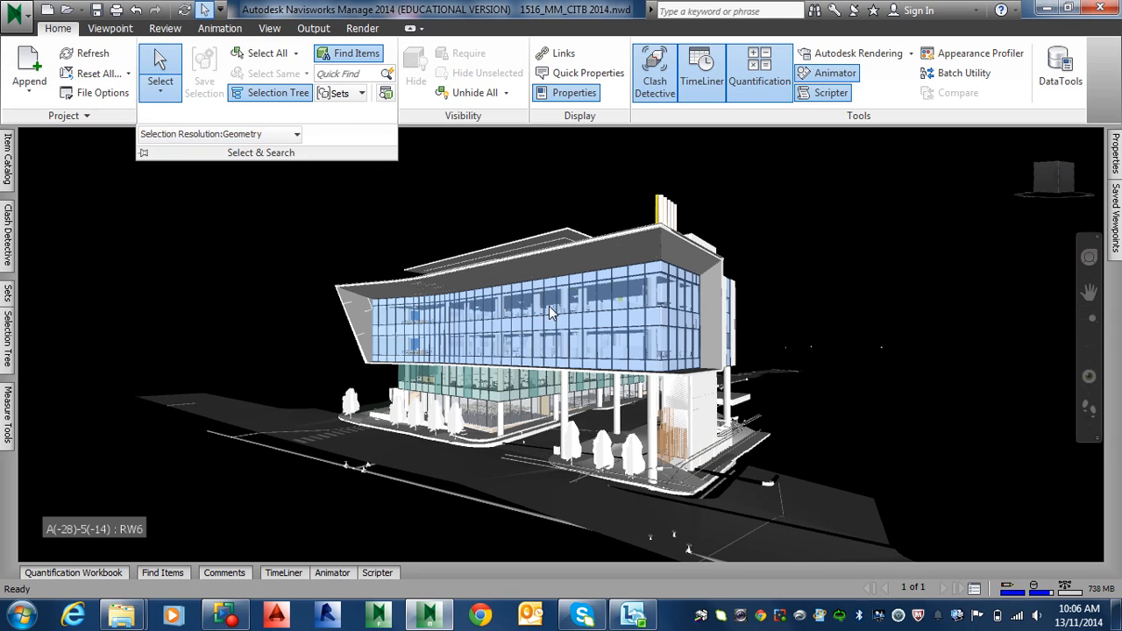
pyautogui.click(548, 306)
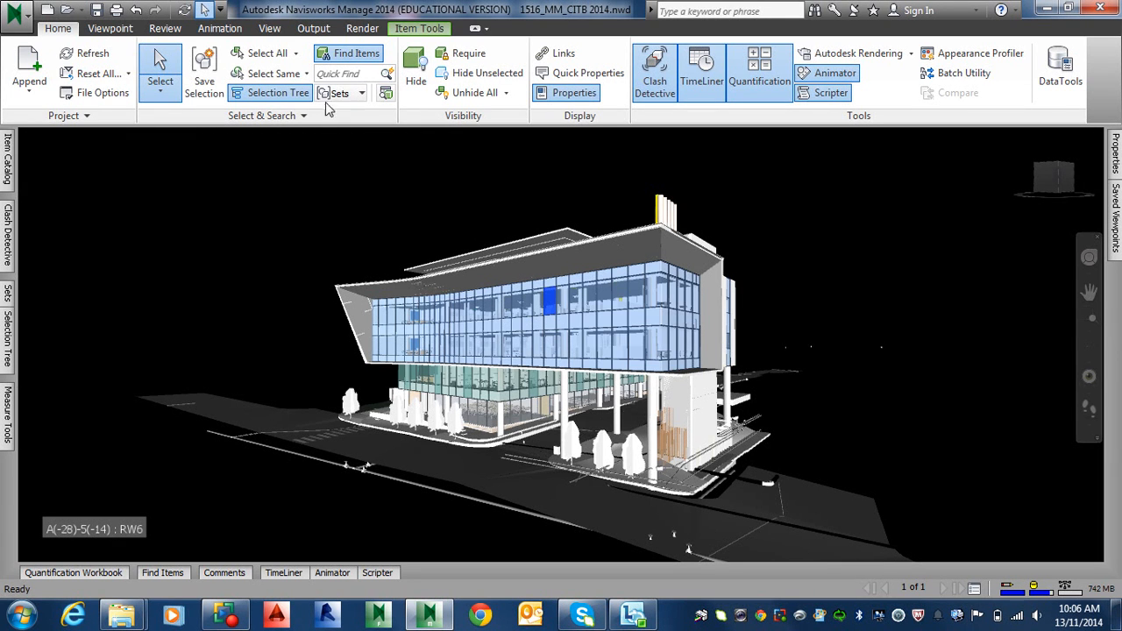
# Step: Change the selection resolution to Layer and select the upper glazed facade
pyautogui.click(315, 121)
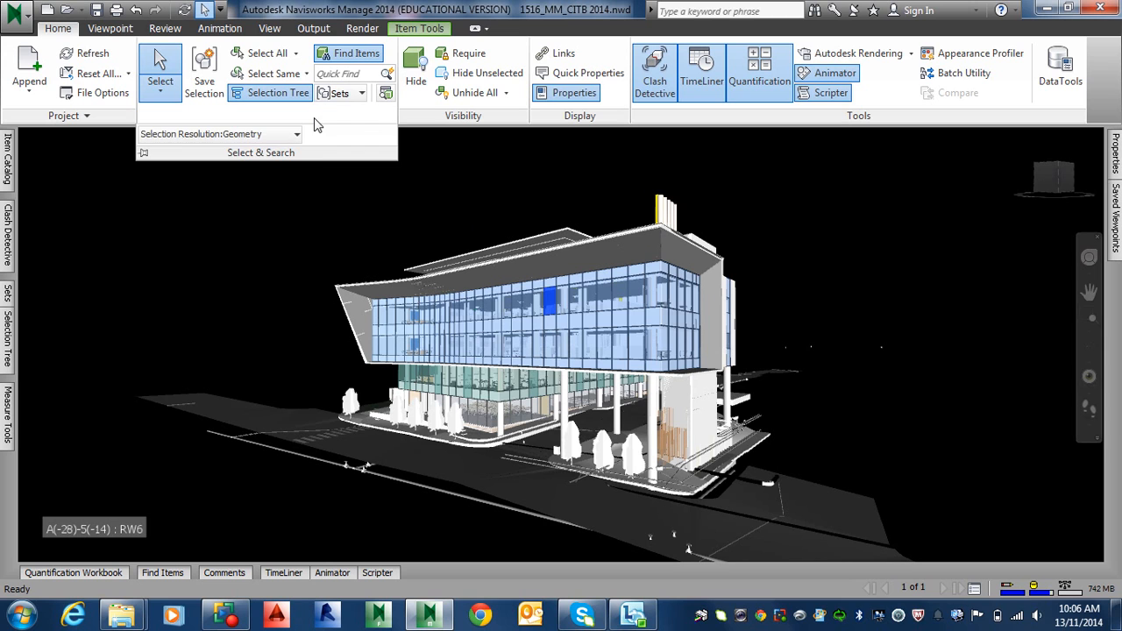
pyautogui.click(298, 134)
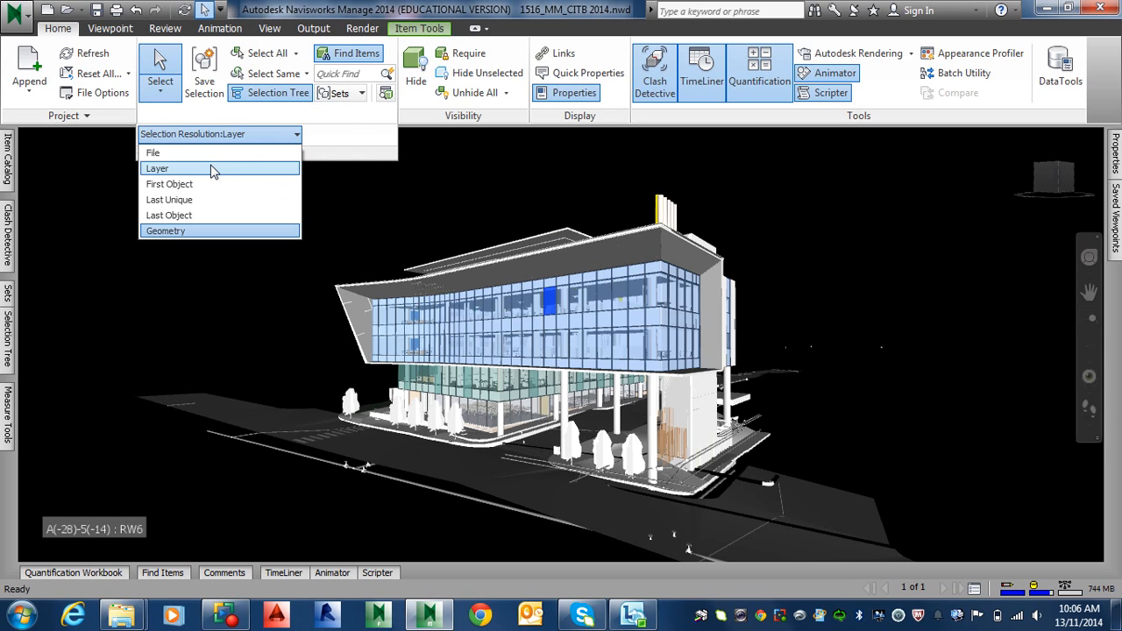
pyautogui.click(210, 168)
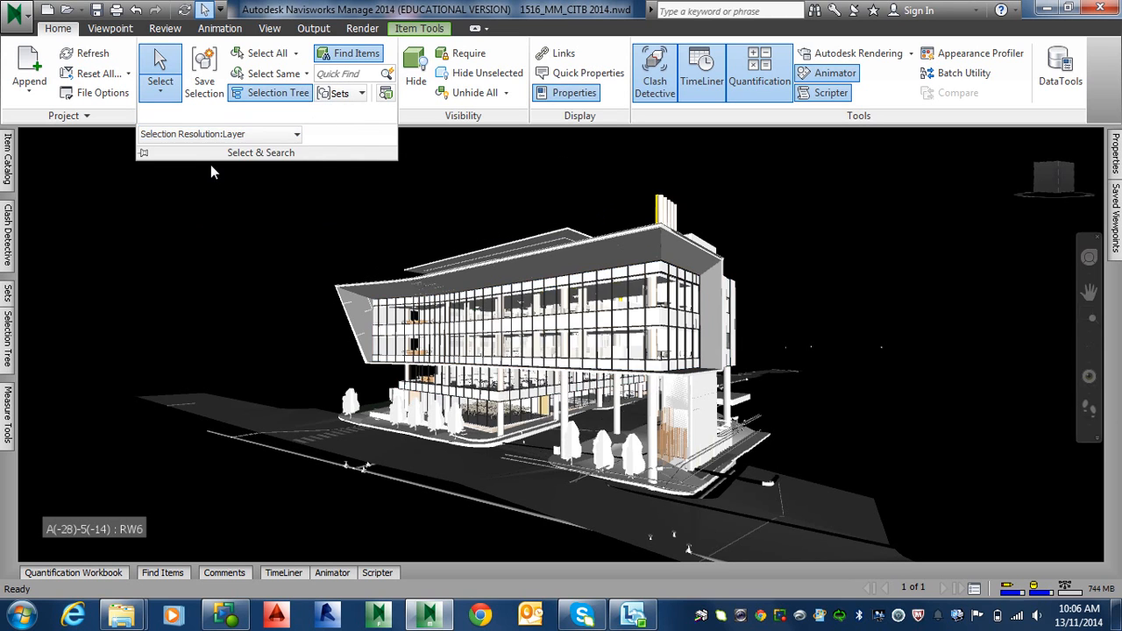
pyautogui.click(540, 299)
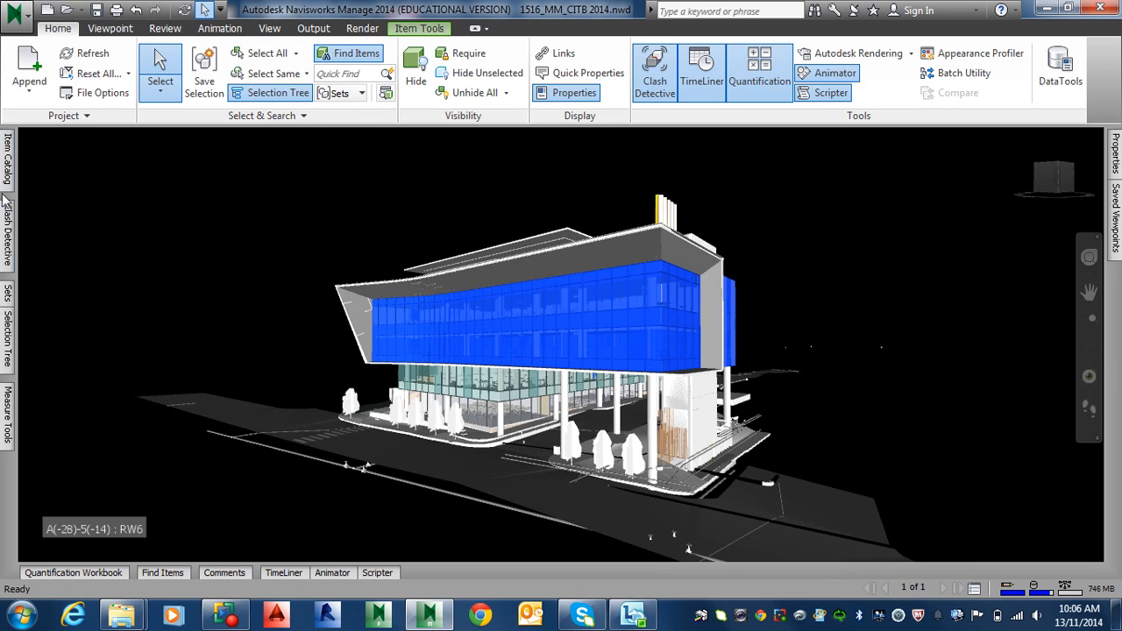
# Step: Expand 03_LEVEL in the Selection Tree to view its categories, and select 02_LEVEL
pyautogui.moveTo(9, 338)
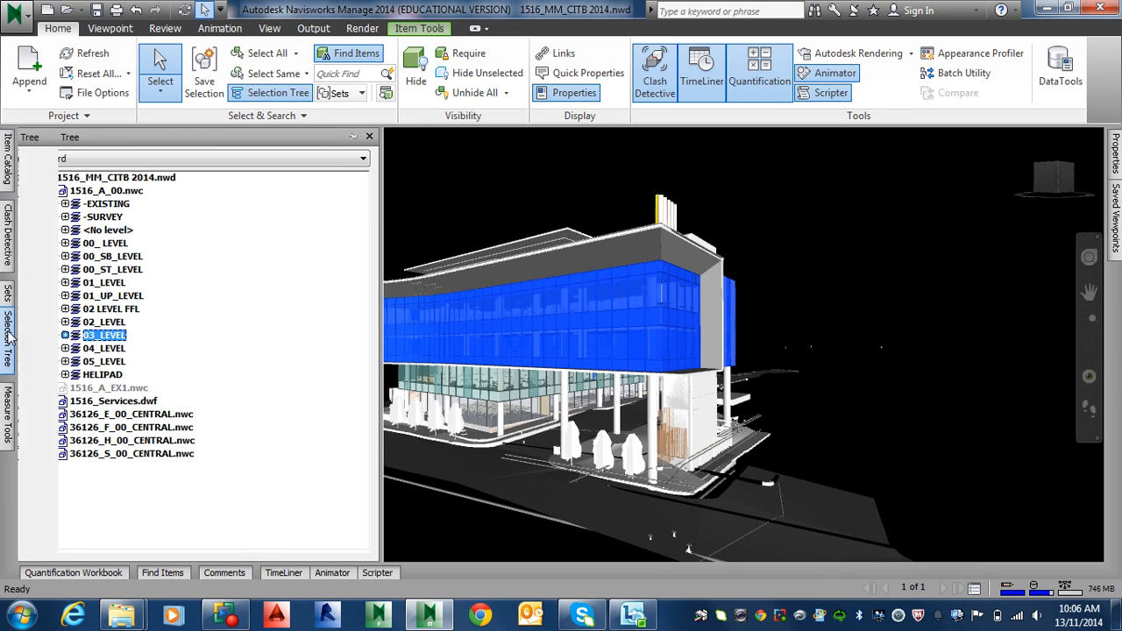
pyautogui.click(65, 335)
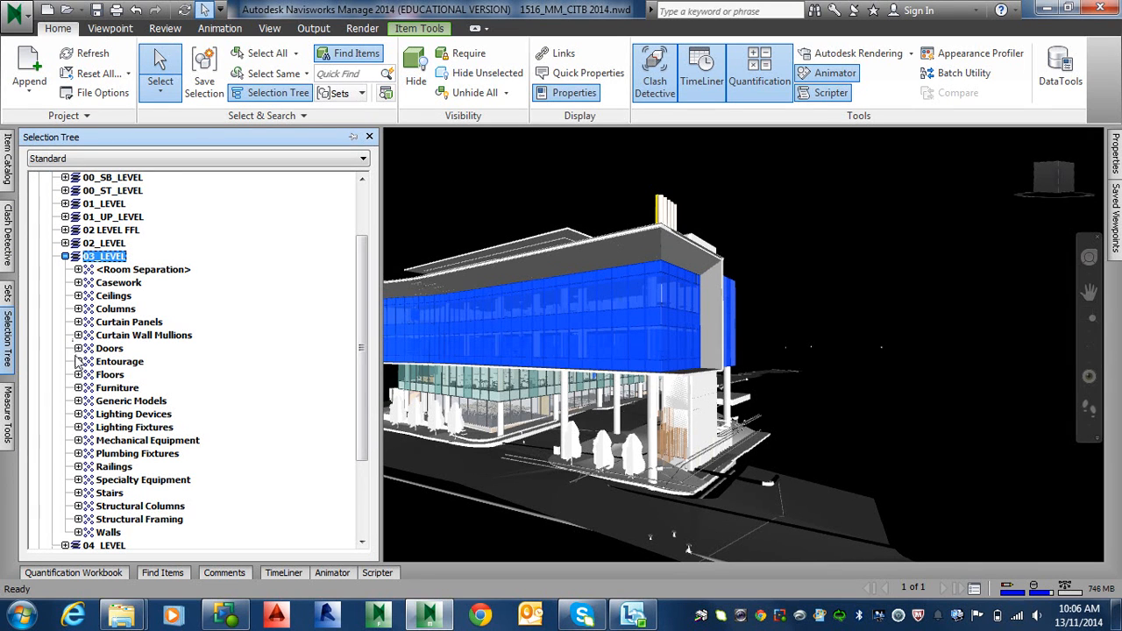
pyautogui.click(110, 243)
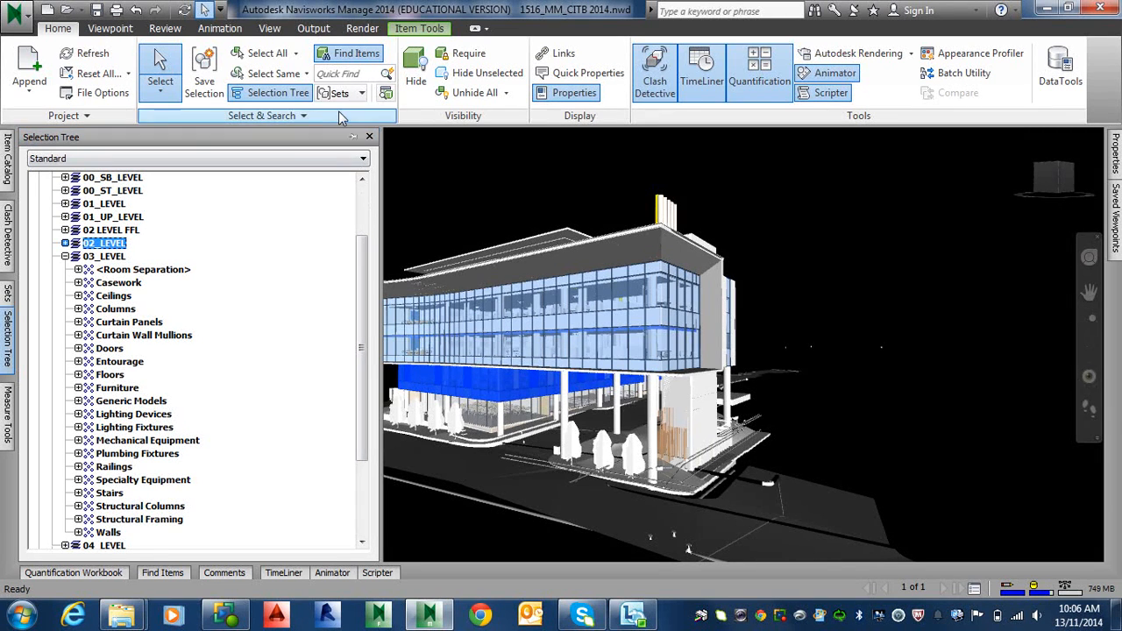
# Step: Change the selection resolution to File
pyautogui.click(303, 115)
pyautogui.click(287, 138)
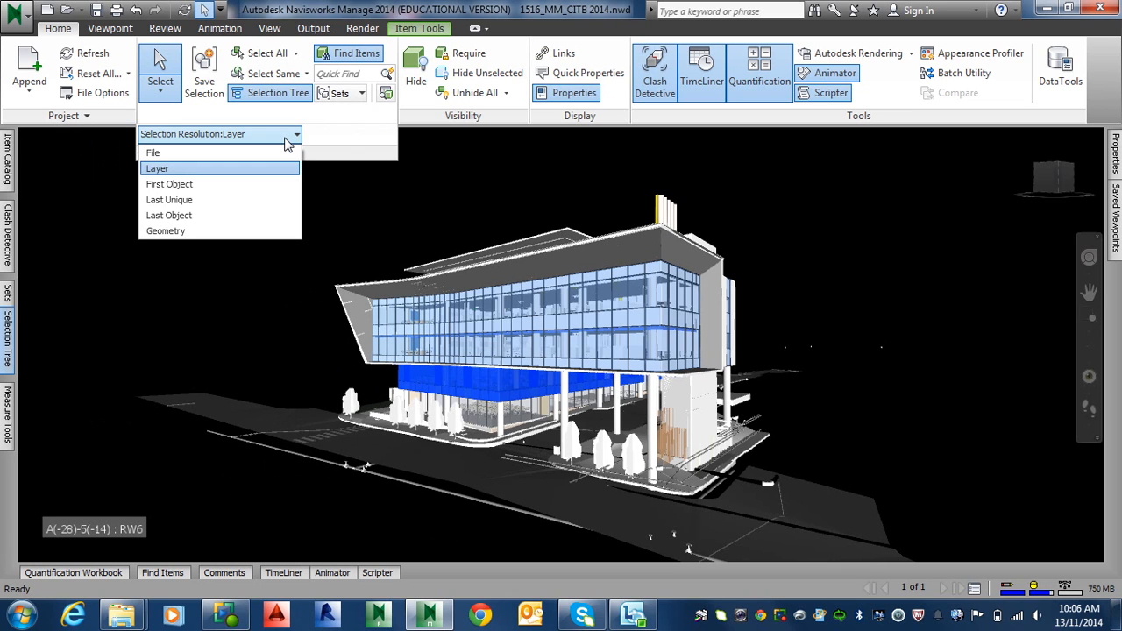
pyautogui.click(162, 153)
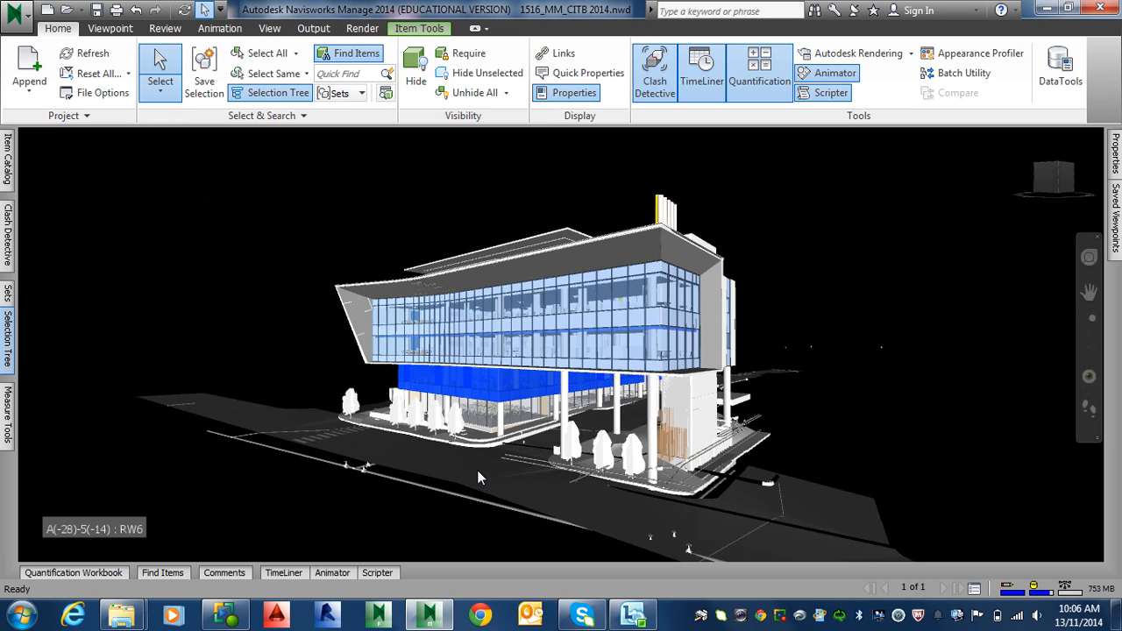
# Step: Expand 1516_MM_CITB 2014.nwd in the Selection Tree to list only its appended files, and select the whole building file in the model
pyautogui.click(8, 247)
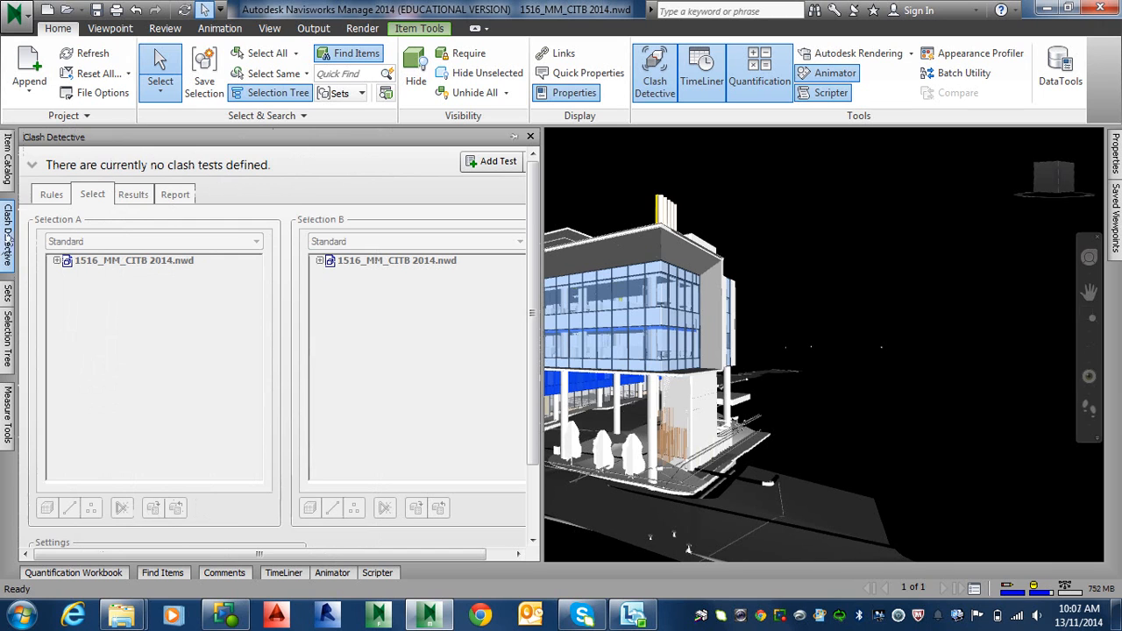
pyautogui.click(9, 333)
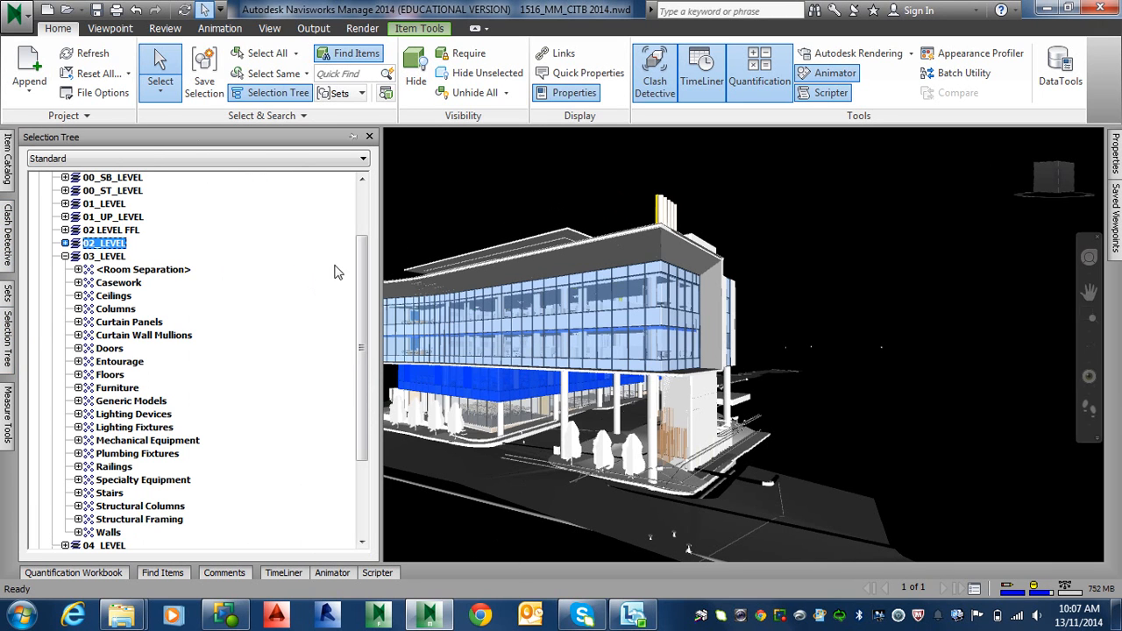
pyautogui.scroll(2, 366, 262)
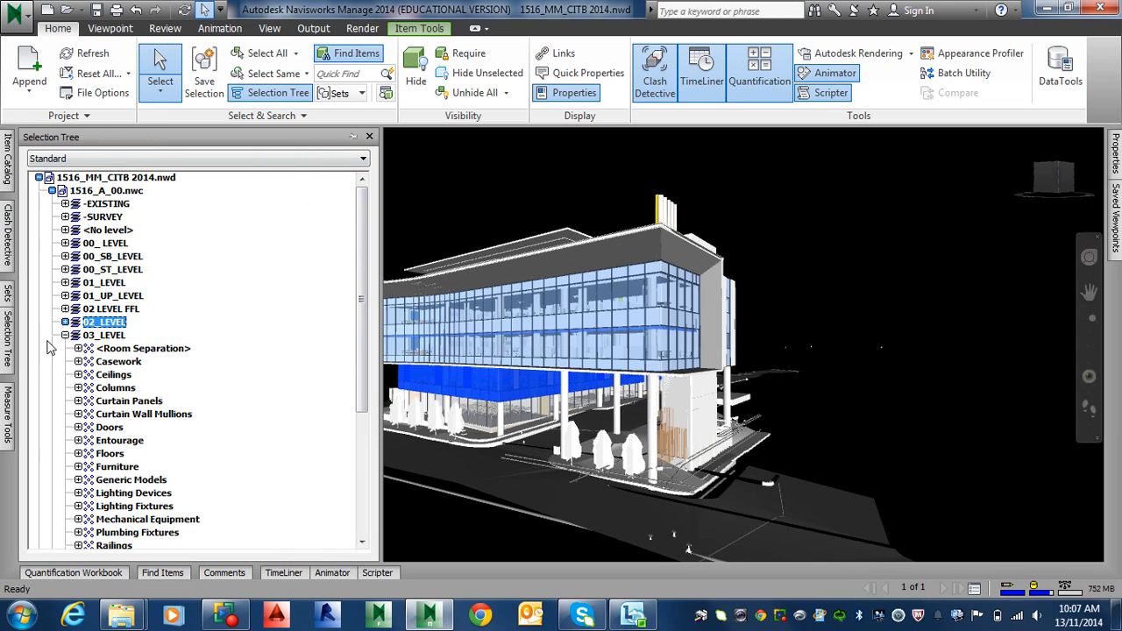
pyautogui.click(39, 177)
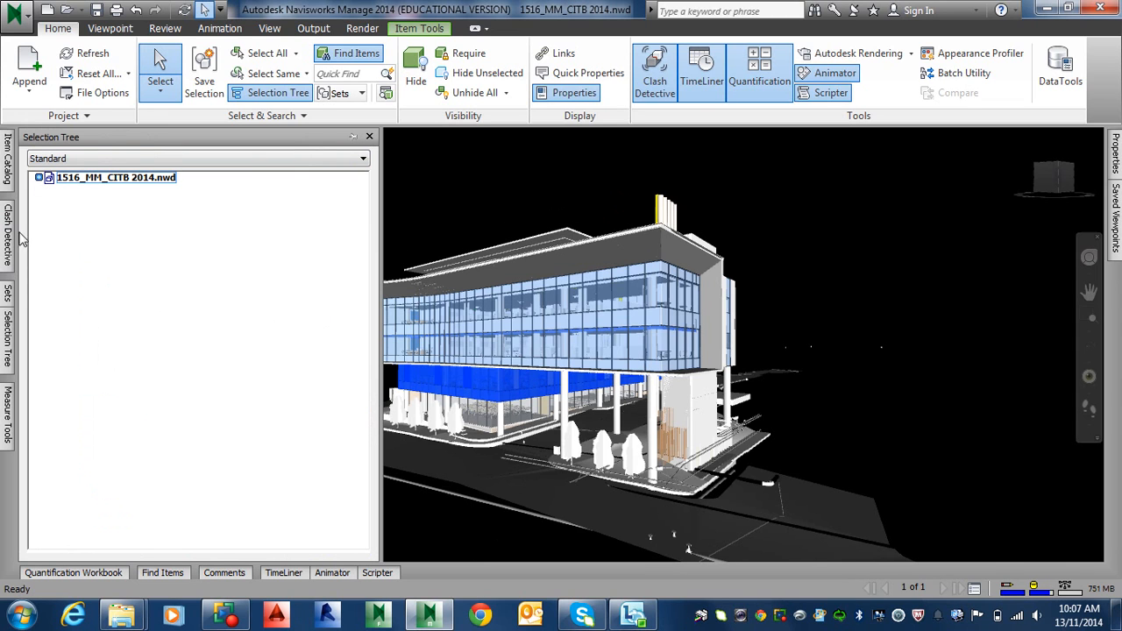
pyautogui.click(39, 178)
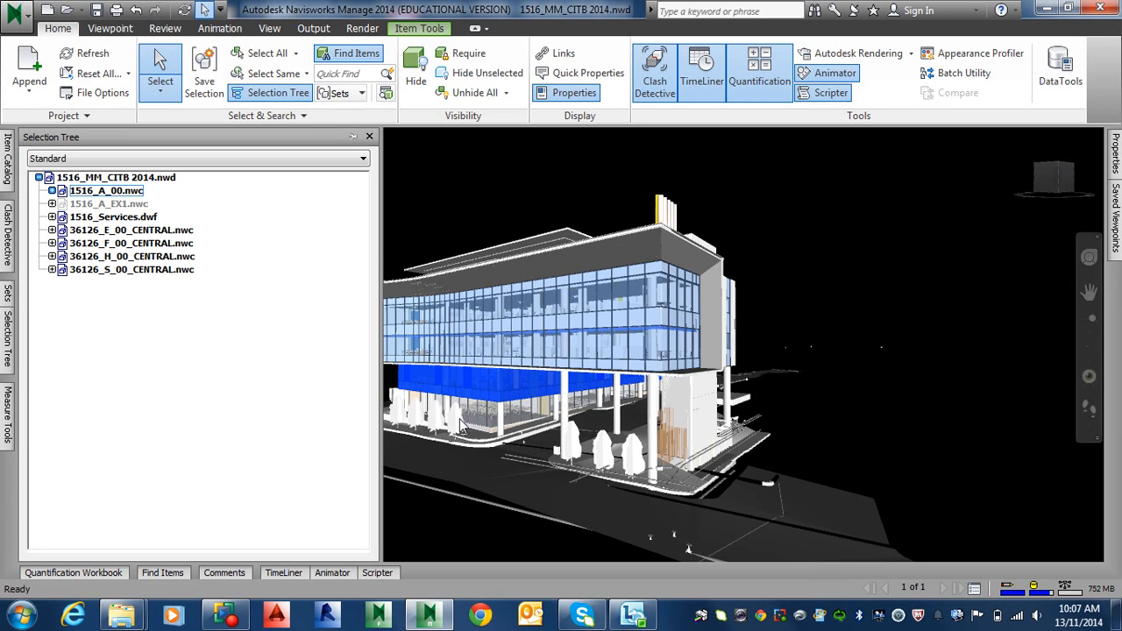
pyautogui.click(634, 255)
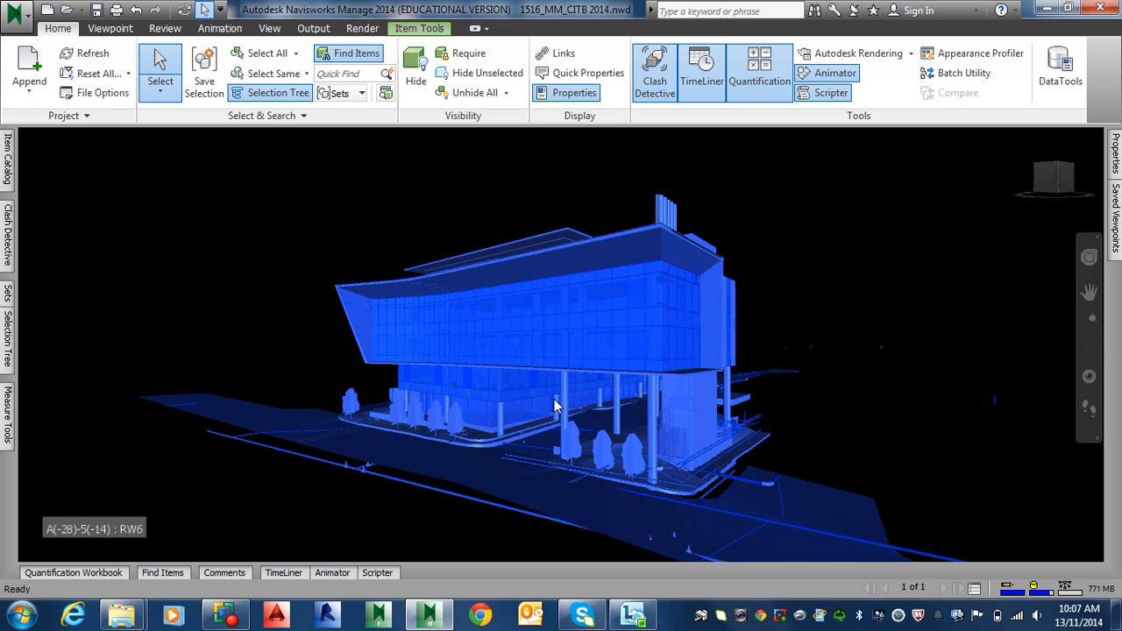
# Step: Change the selection resolution to Geometry and clear the current selection
pyautogui.click(296, 123)
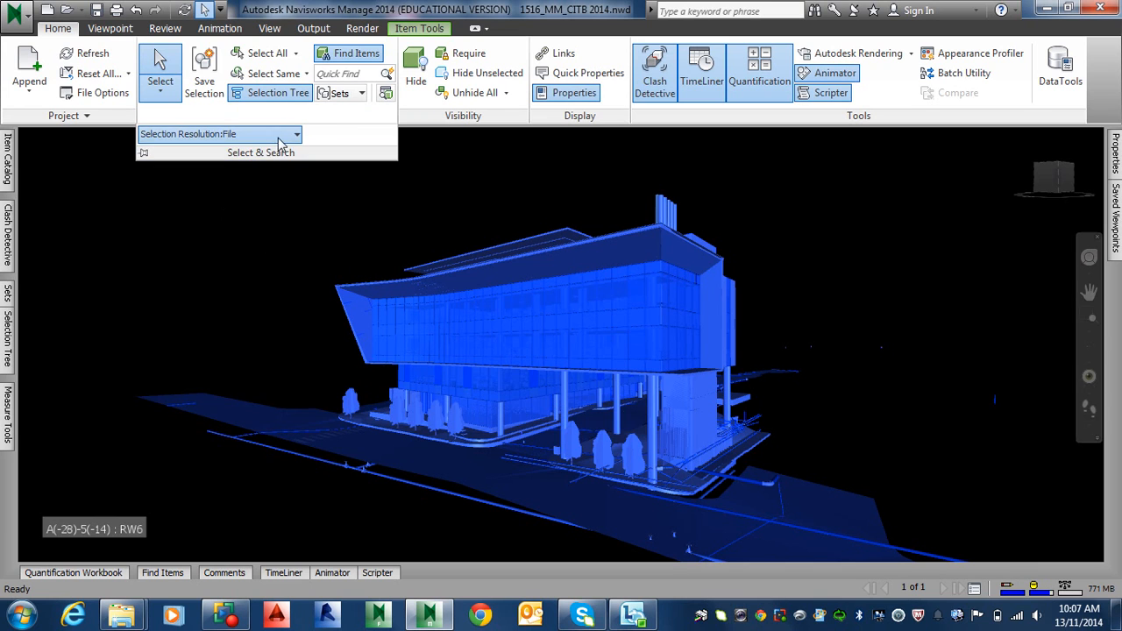
pyautogui.click(282, 139)
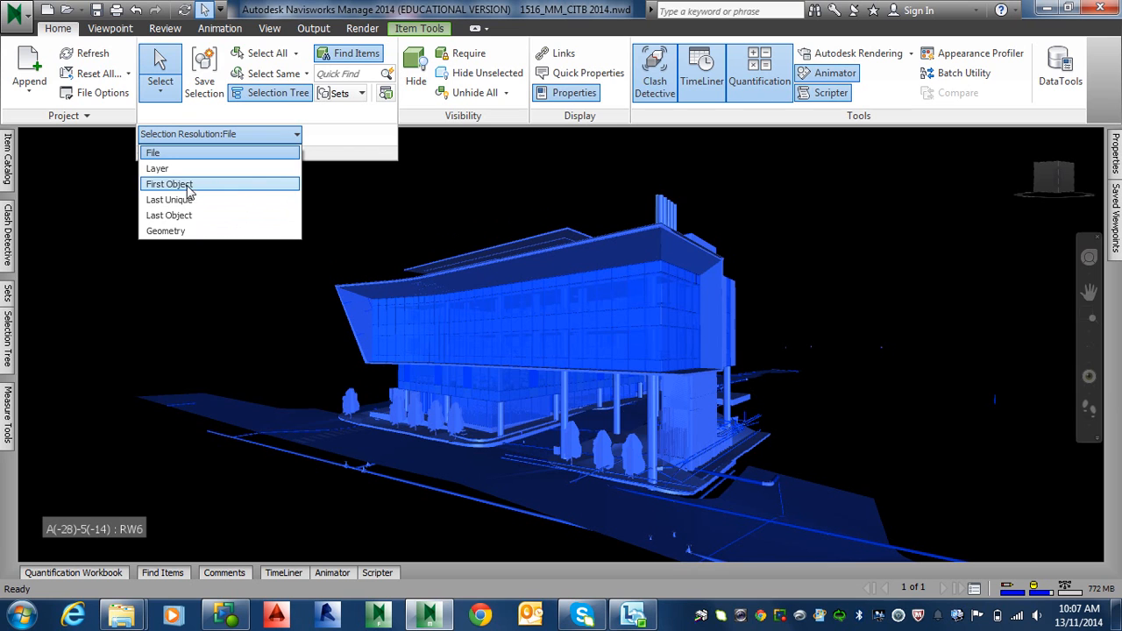
pyautogui.click(176, 232)
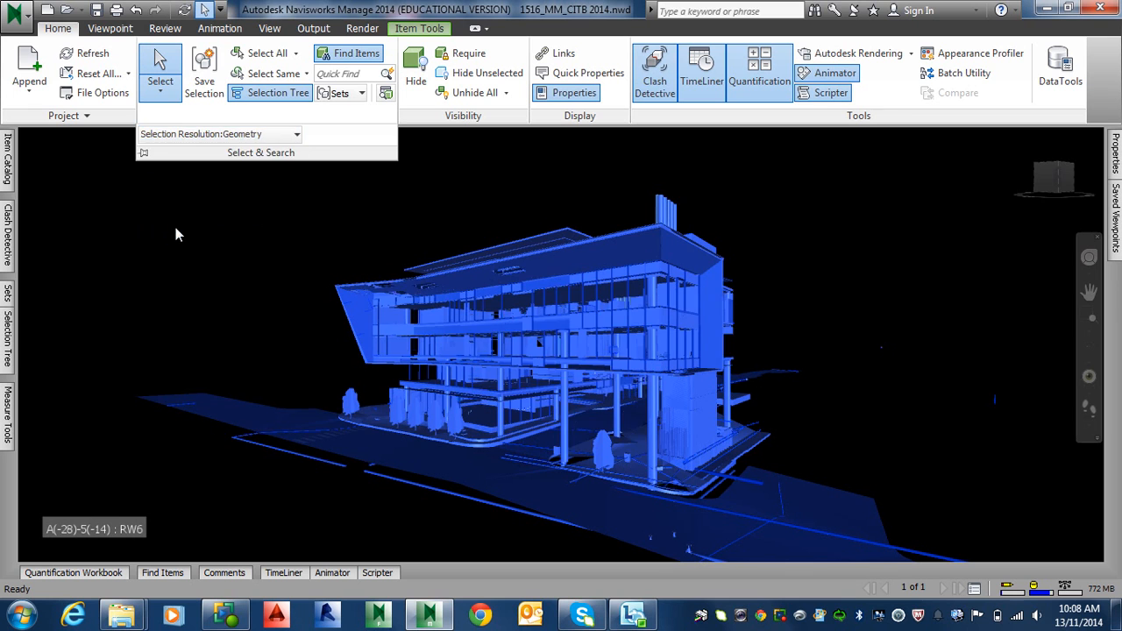
pyautogui.press('Escape')
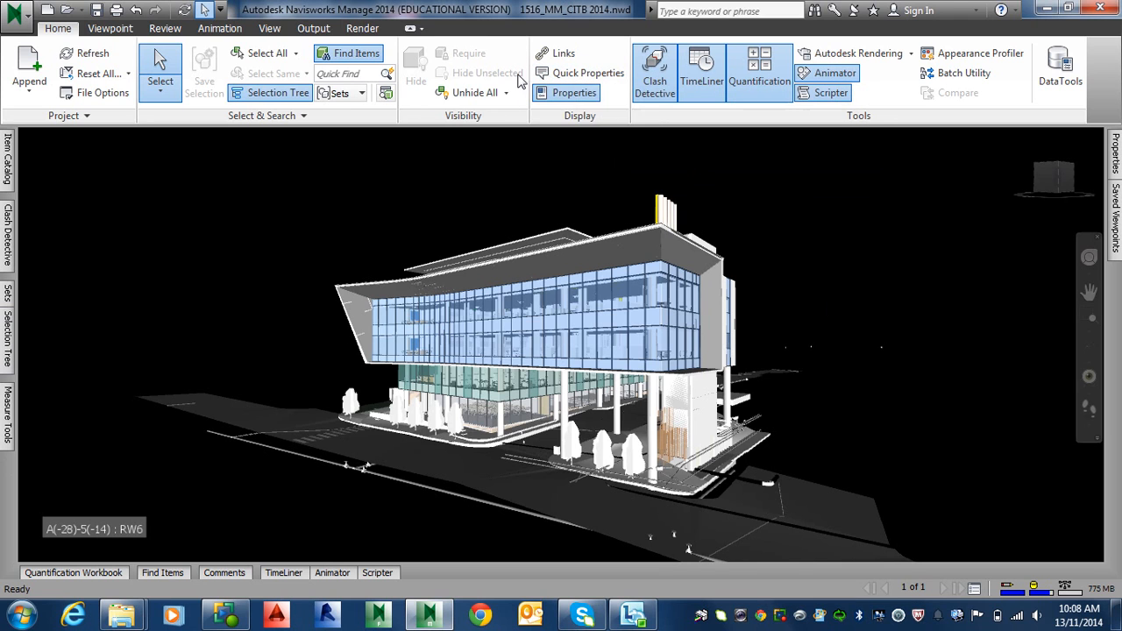
# Step: Select one glass panel on the upper facade, review the Unhide All and Unrequire All options, and clear the selection
pyautogui.click(470, 92)
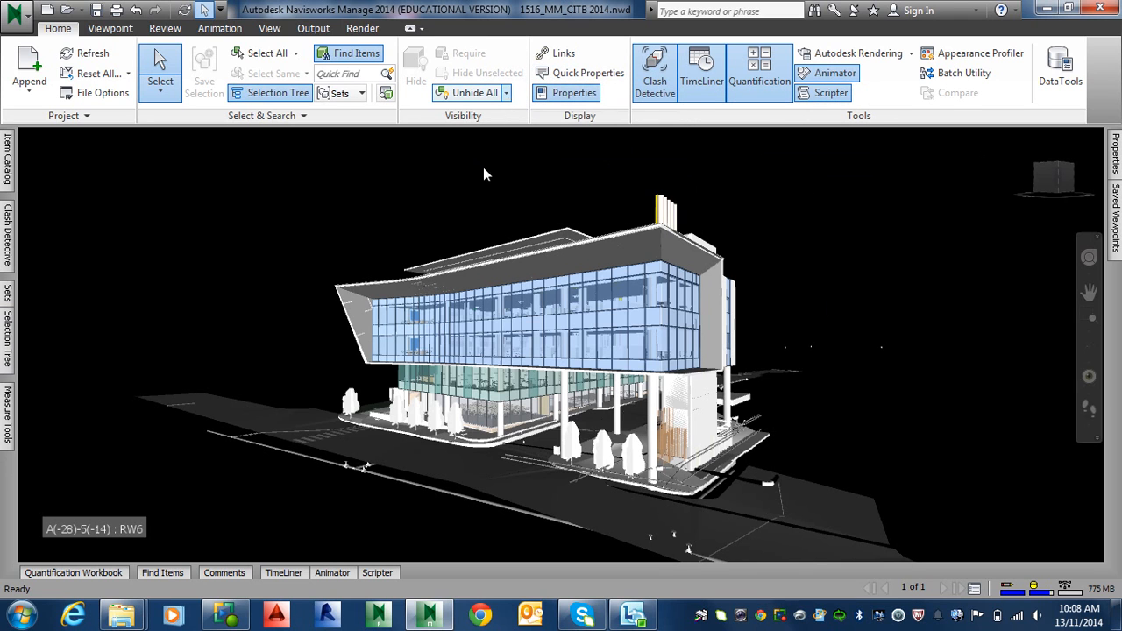
pyautogui.click(487, 317)
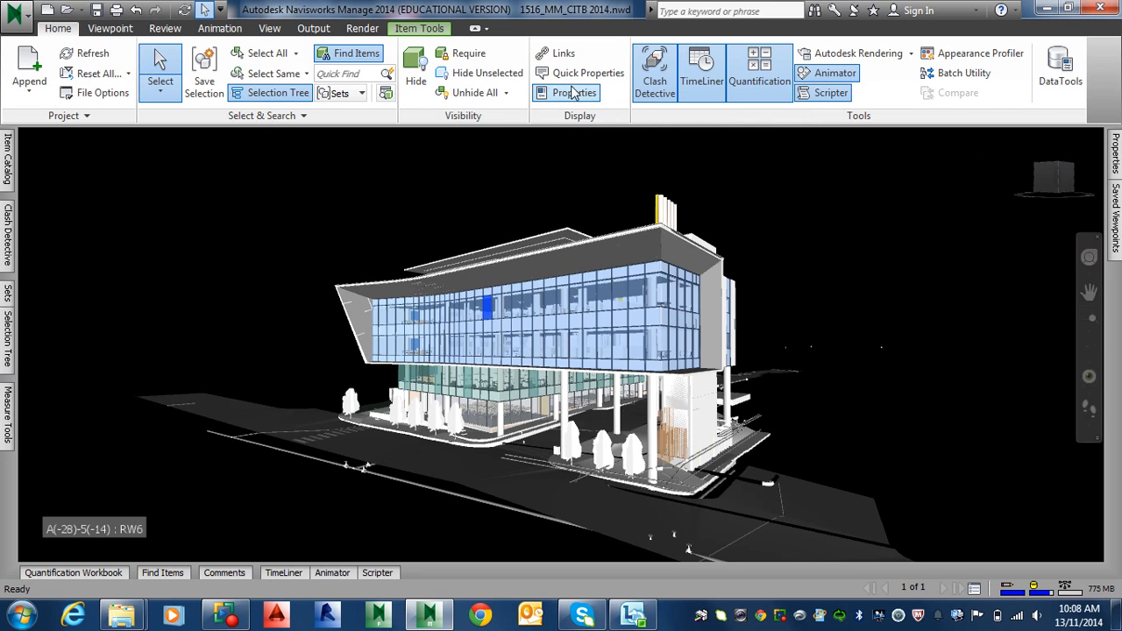
pyautogui.click(507, 94)
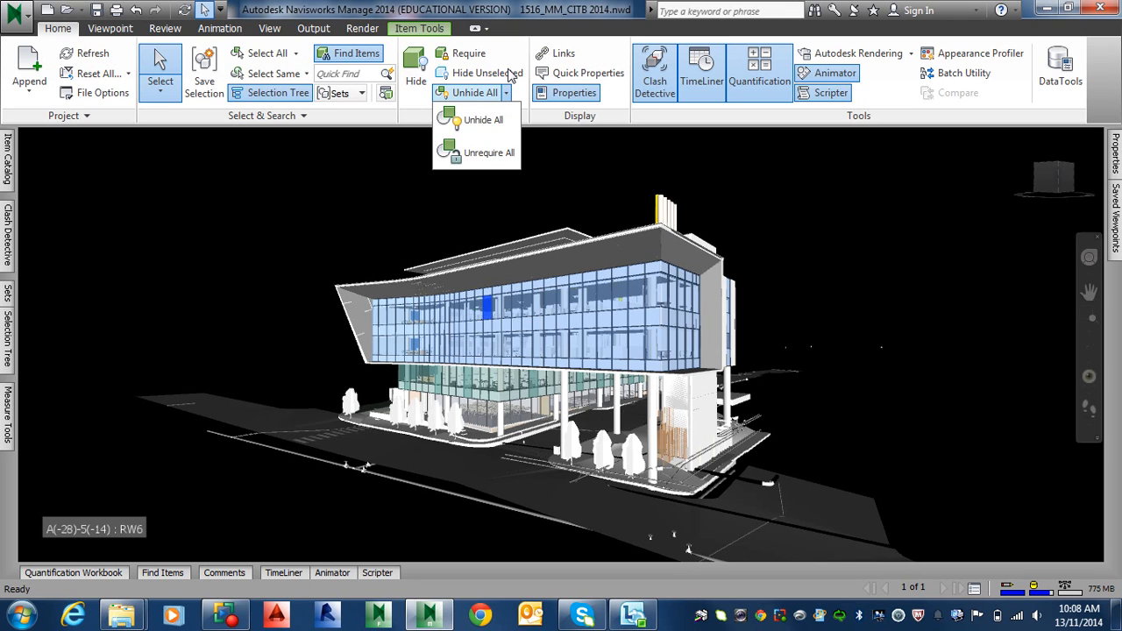
pyautogui.click(605, 147)
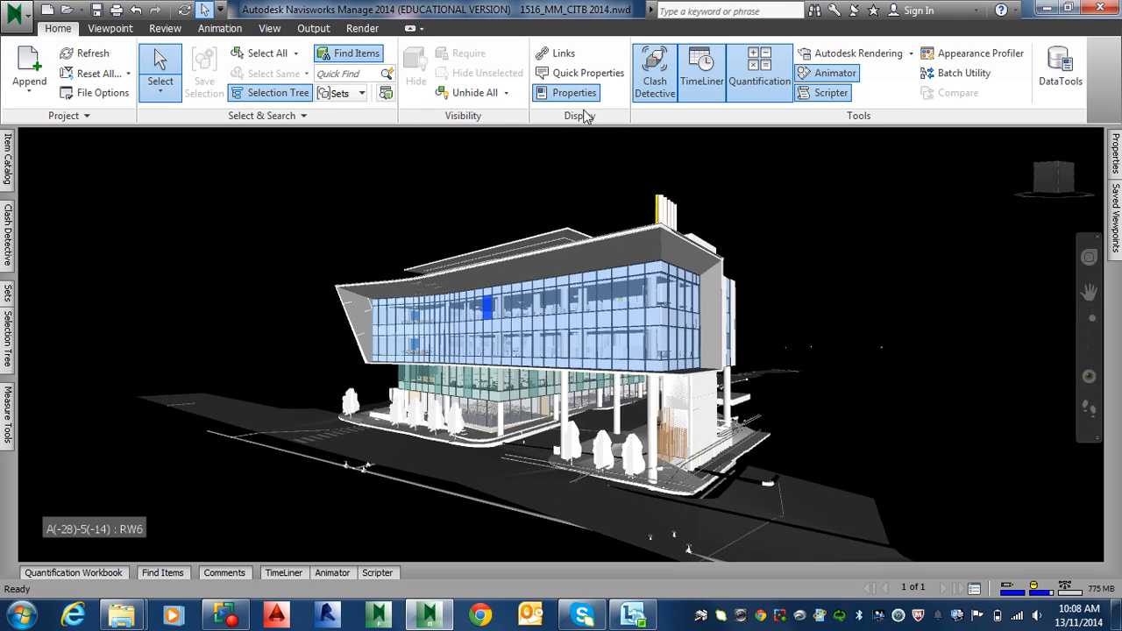
# Step: Hide a glass panel on the upper facade together with all its instances, and check the selection of one element behind the hidden row
pyautogui.click(499, 304)
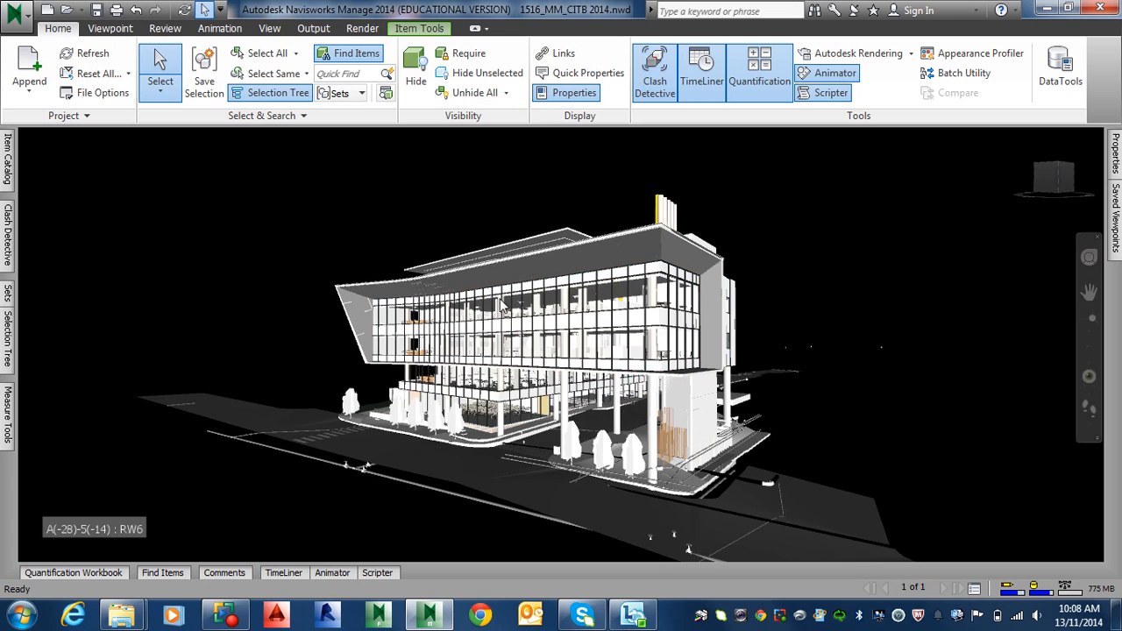
pyautogui.click(416, 70)
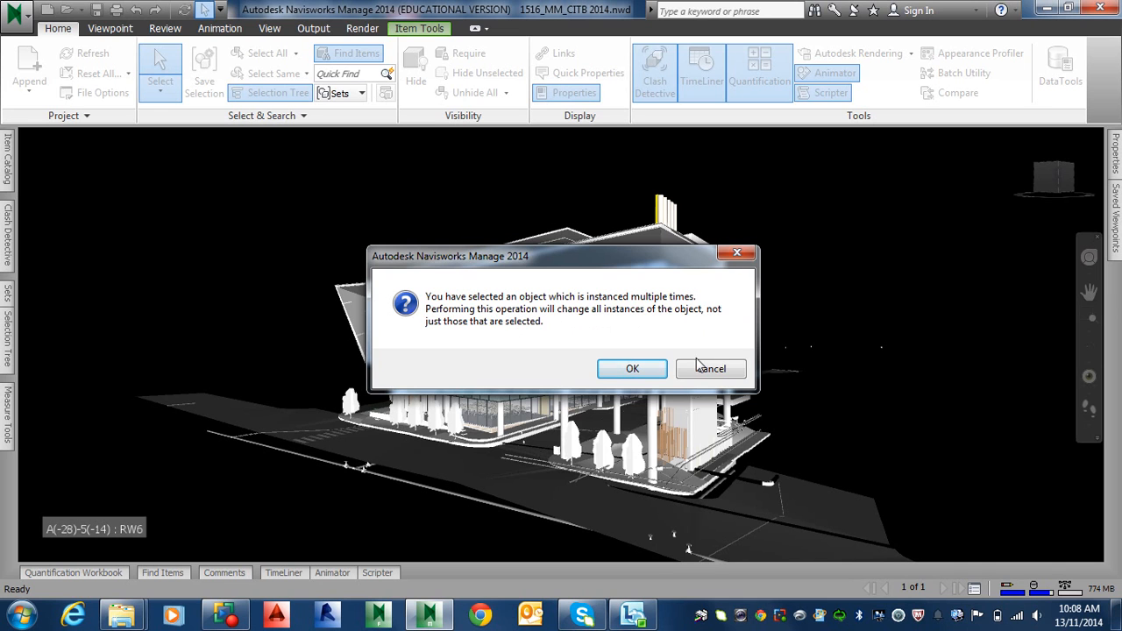
pyautogui.click(637, 369)
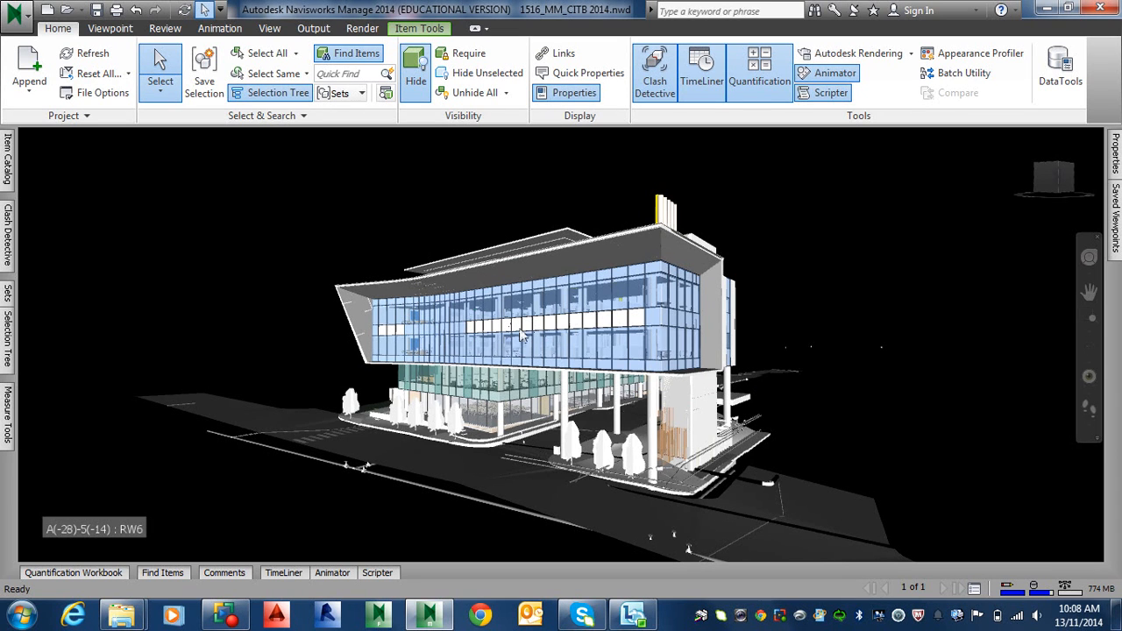
pyautogui.click(516, 329)
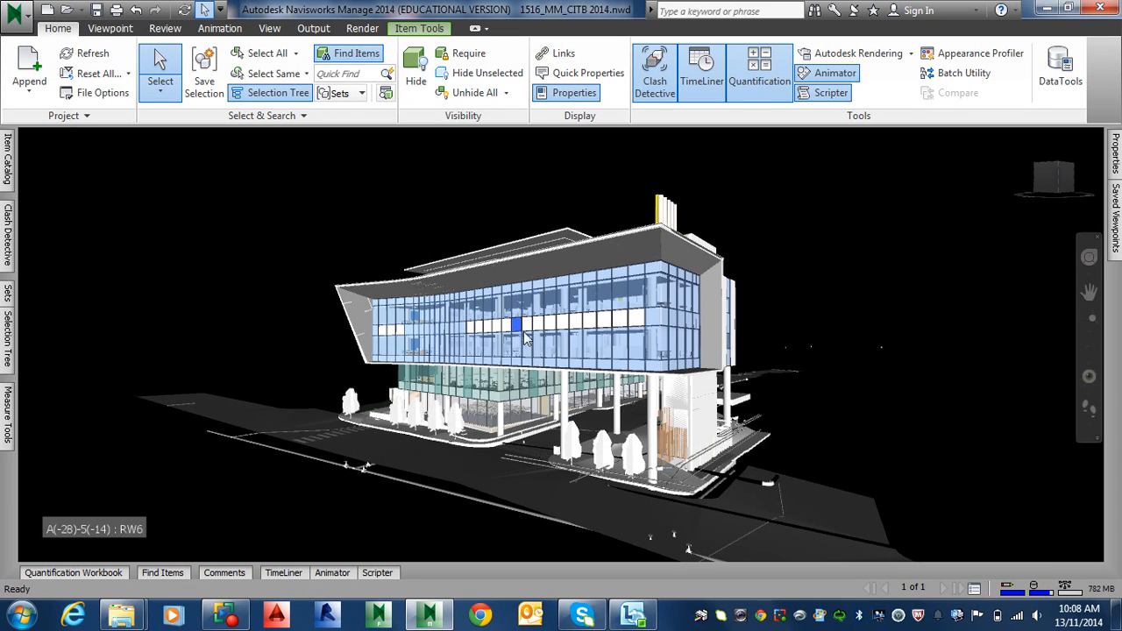
pyautogui.click(503, 169)
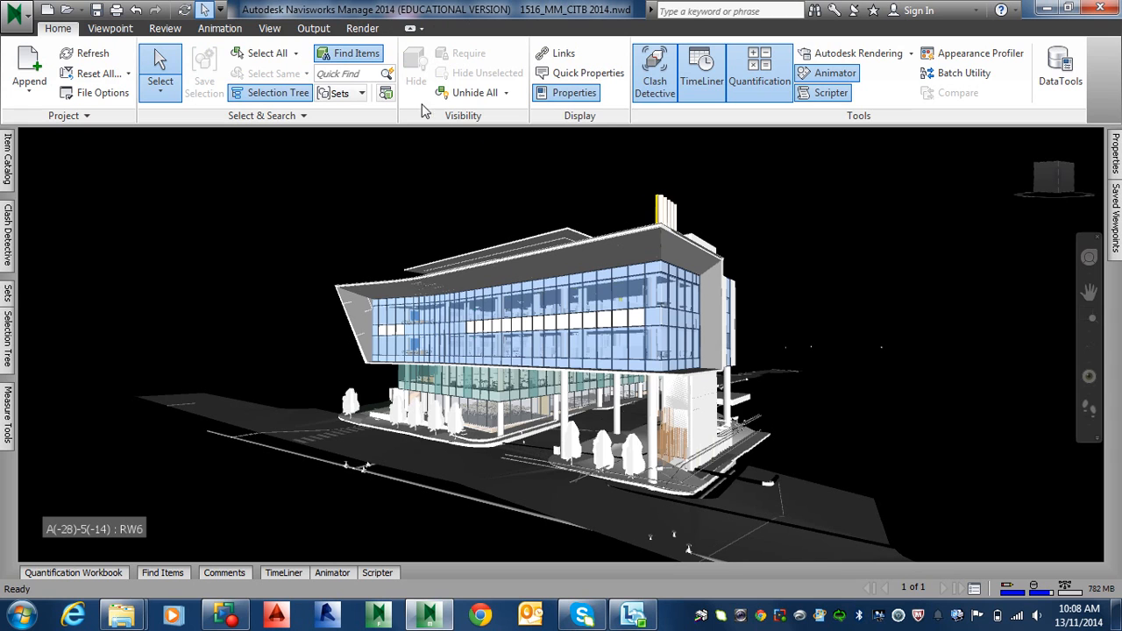
# Step: Unhide all hidden items in the model
pyautogui.click(475, 93)
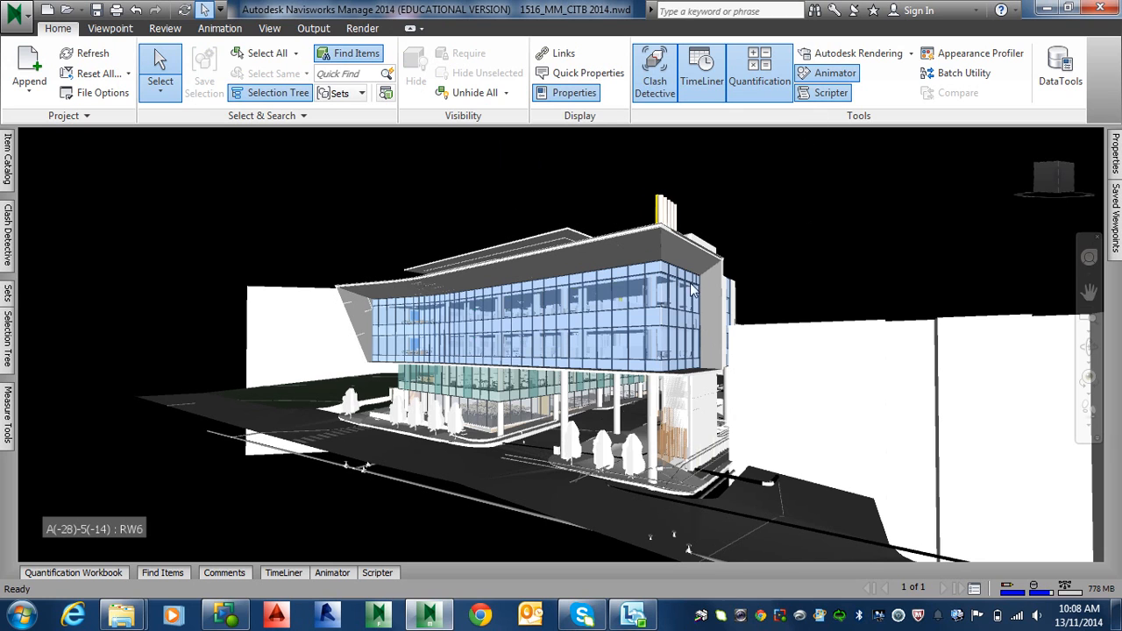
pyautogui.click(506, 92)
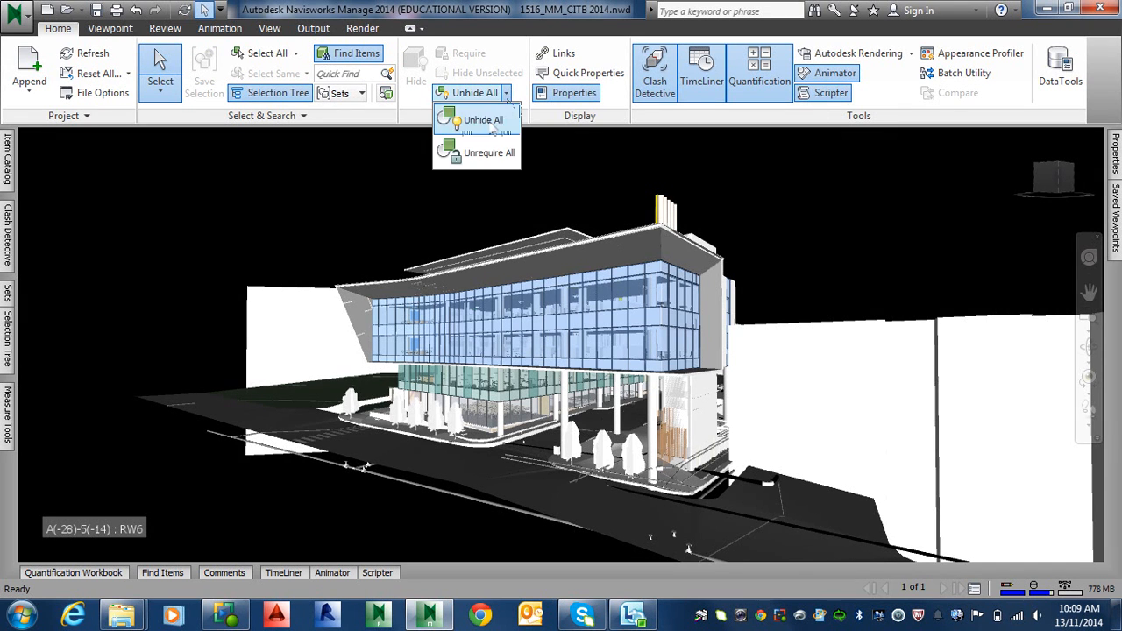
pyautogui.click(484, 121)
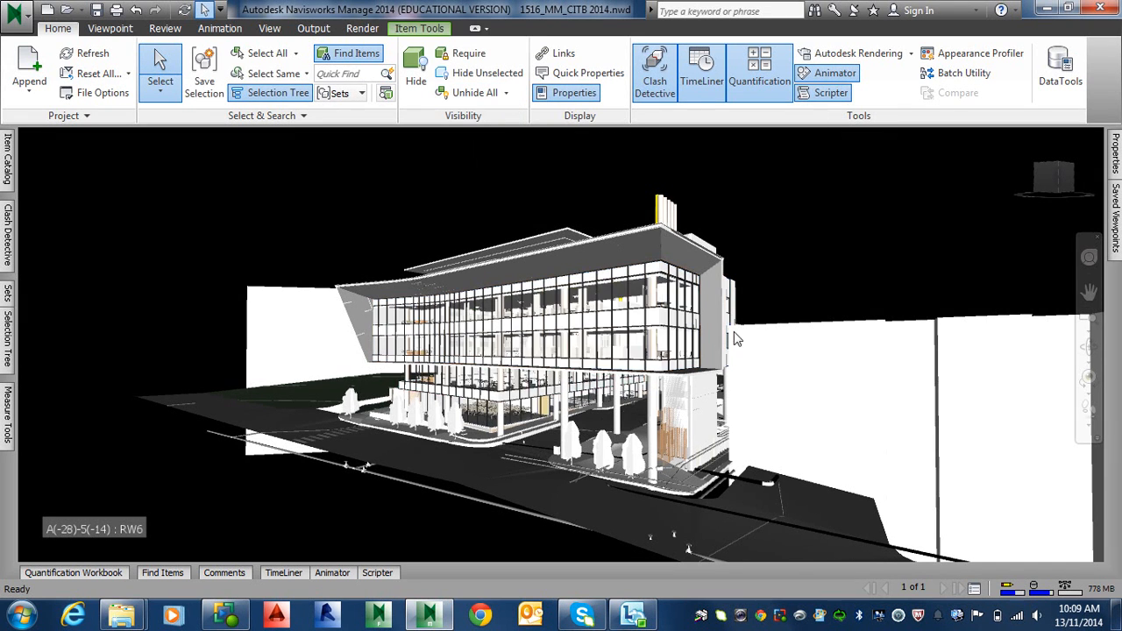
# Step: Hide the large plain neighbouring block on the side of the building with the yellow roof pipework
pyautogui.click(819, 372)
pyautogui.keyDown('shift'); pyautogui.moveTo(786, 347); pyautogui.dragTo(847, 368, button='middle'); pyautogui.keyUp('shift')
pyautogui.scroll(-3, 732, 322)
pyautogui.moveTo(732, 321); pyautogui.dragTo(628, 233, button='middle')
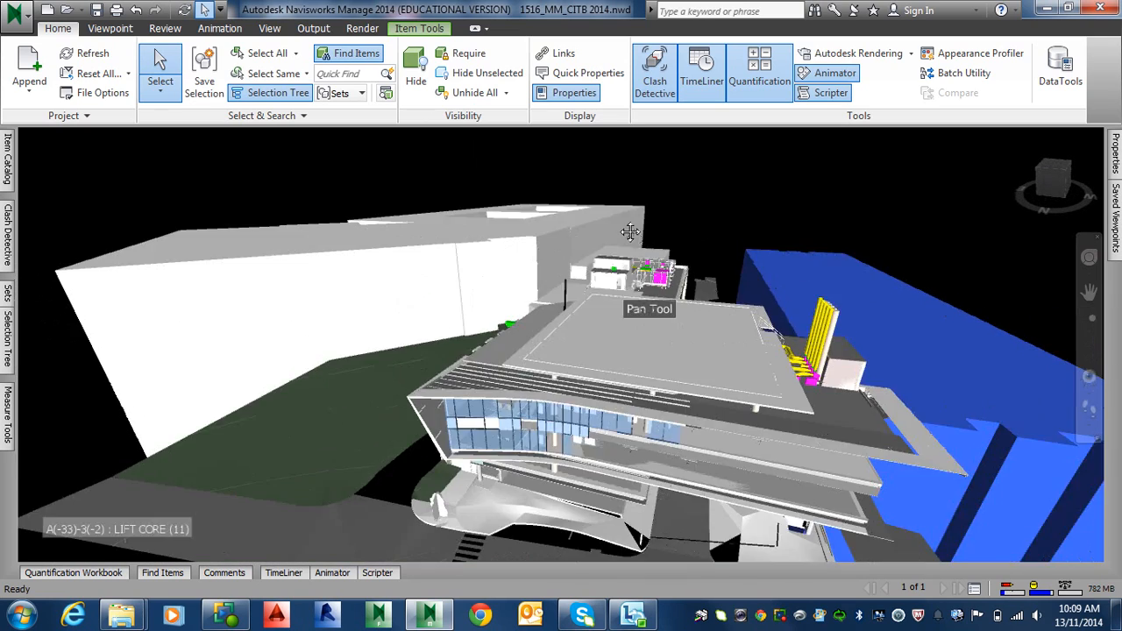
pyautogui.scroll(-2, 628, 233)
pyautogui.keyDown('shift'); pyautogui.moveTo(700, 335); pyautogui.dragTo(618, 387, button='middle'); pyautogui.keyUp('shift')
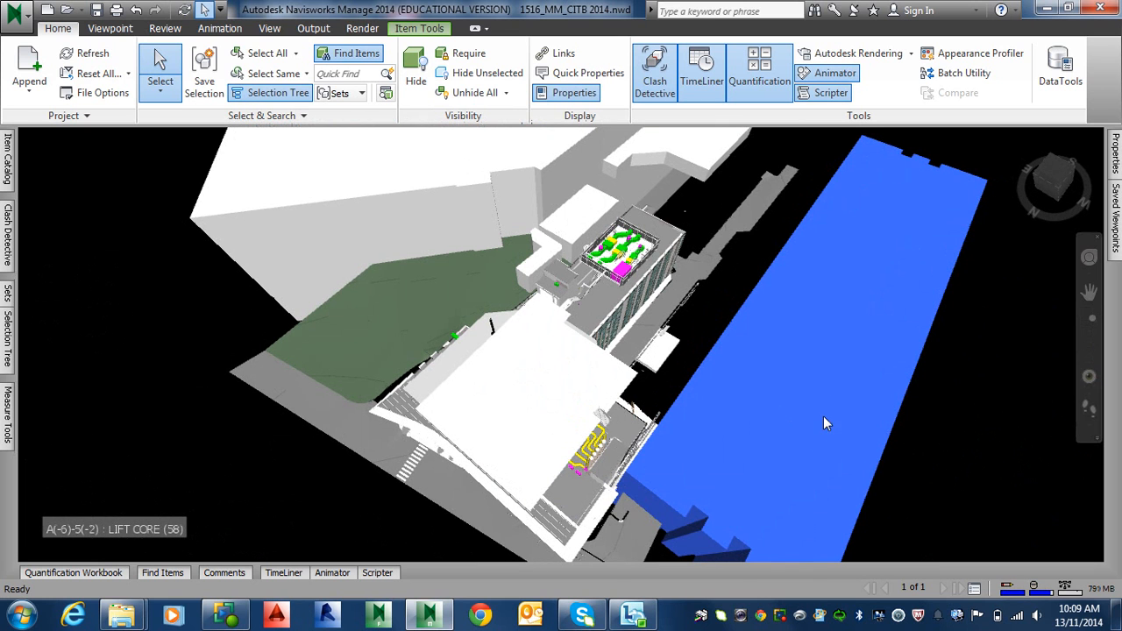
pyautogui.press('Escape')
pyautogui.moveTo(741, 422)
pyautogui.keyDown('shift'); pyautogui.mouseDown(button='middle')
pyautogui.moveTo(737, 386)
pyautogui.moveTo(754, 368)
pyautogui.moveTo(719, 332)
pyautogui.moveTo(717, 350)
pyautogui.mouseUp(button='middle'); pyautogui.keyUp('shift')
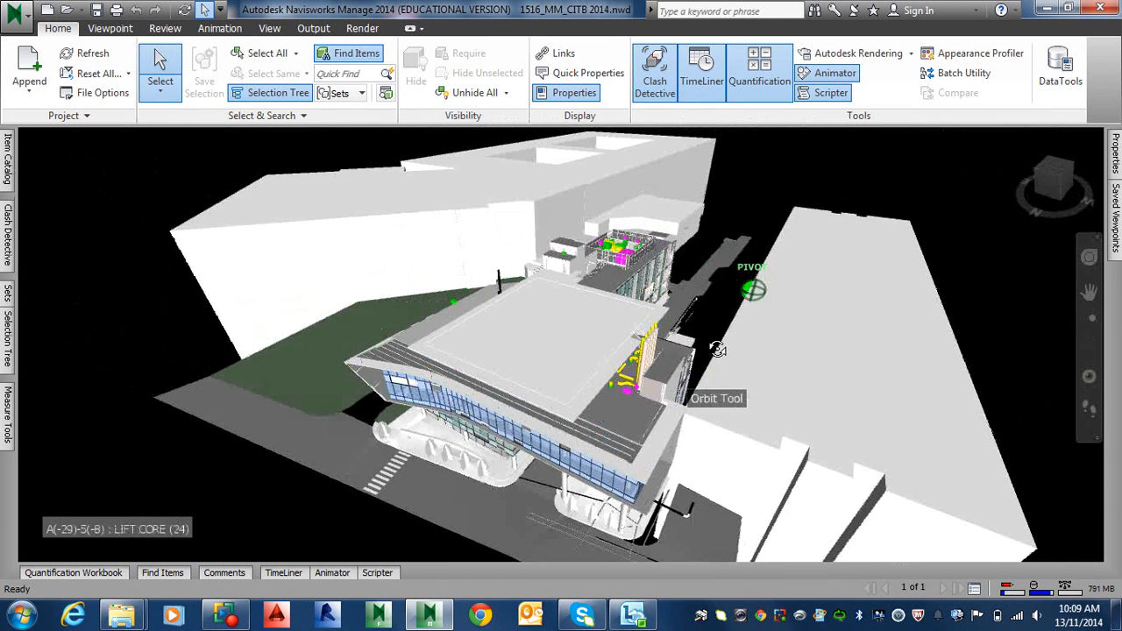
pyautogui.click(778, 449)
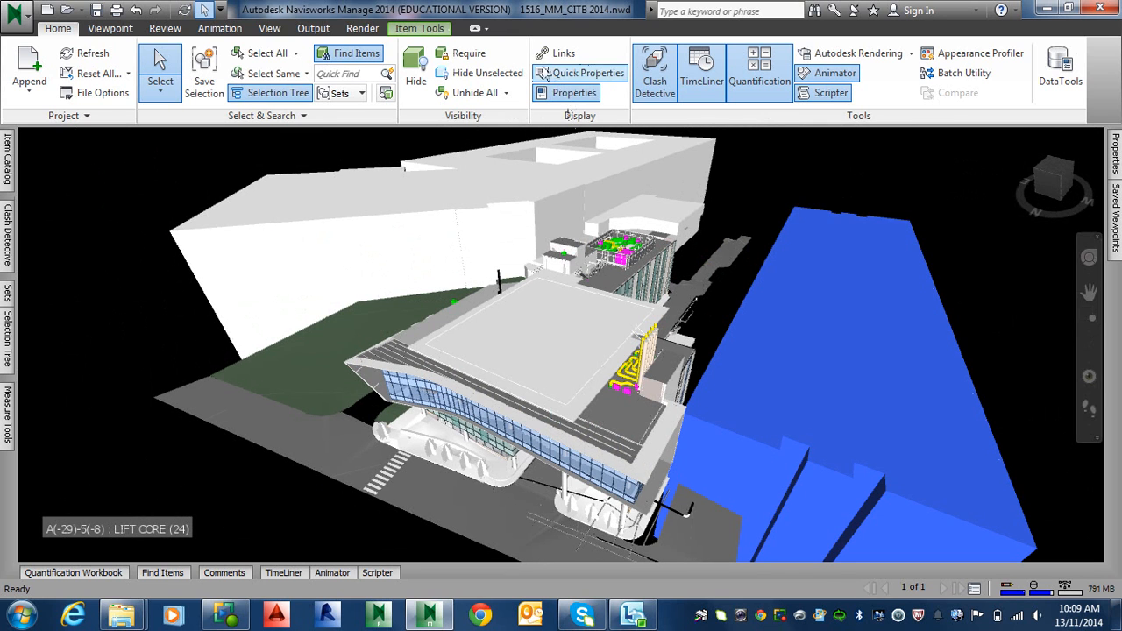
pyautogui.click(417, 67)
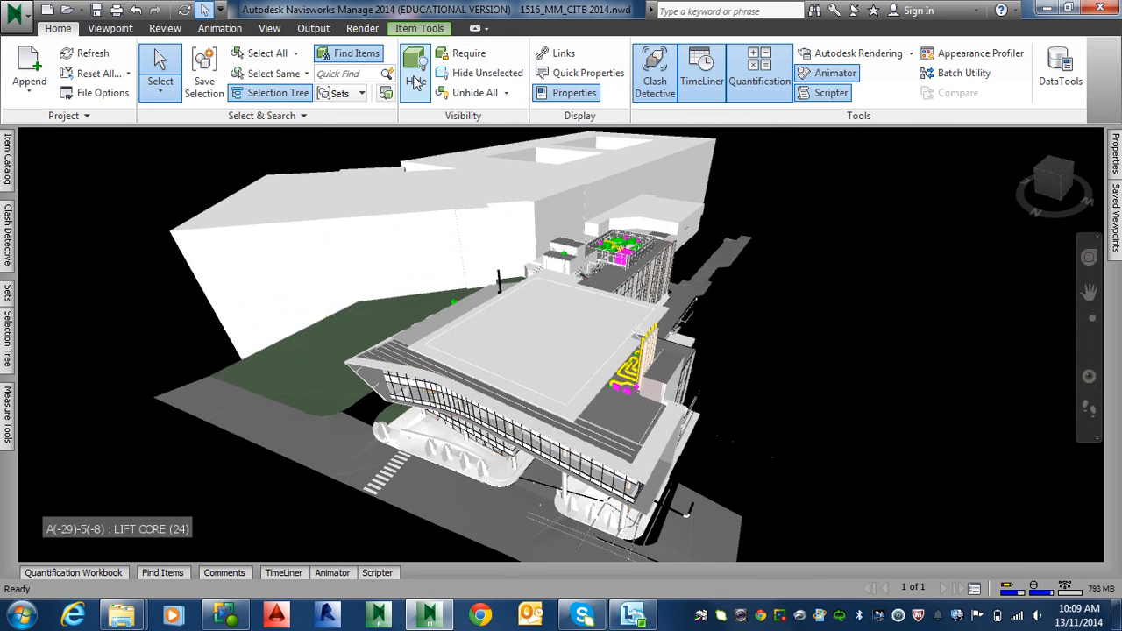
# Step: Hide one glass panel near the middle of the curved upper facade with all its instances, and clear the selection
pyautogui.click(476, 417)
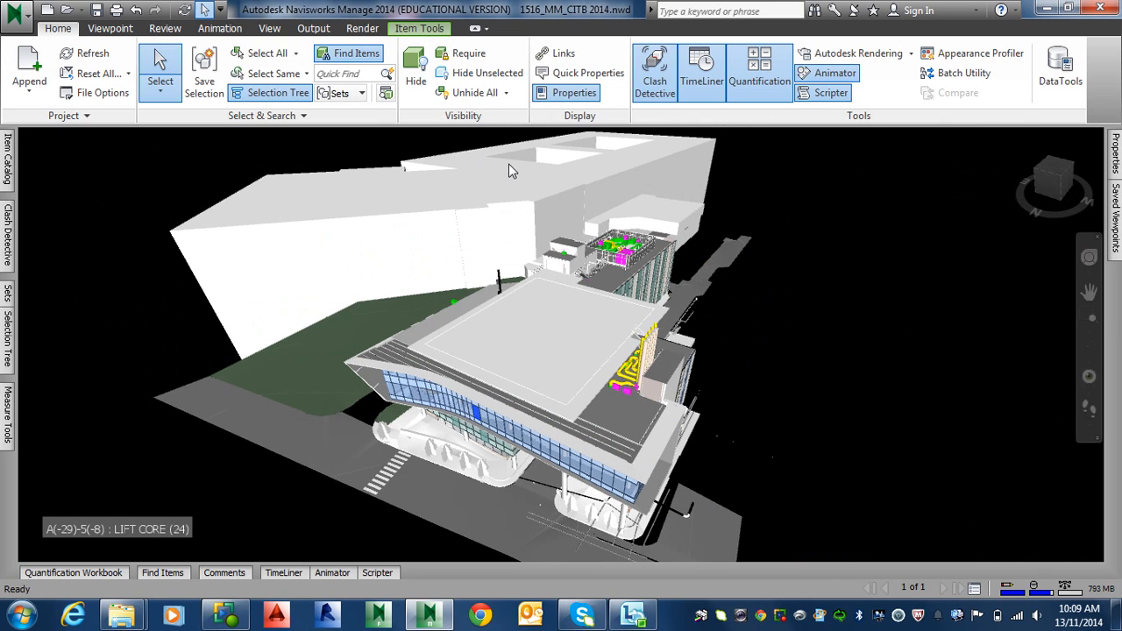
pyautogui.click(417, 63)
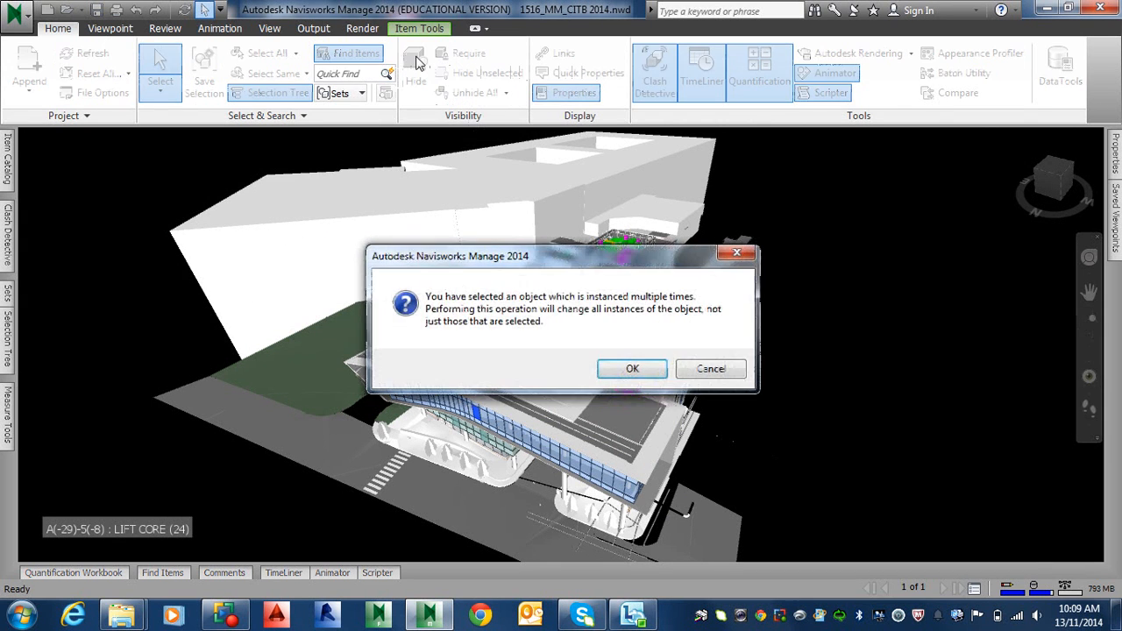
pyautogui.click(625, 366)
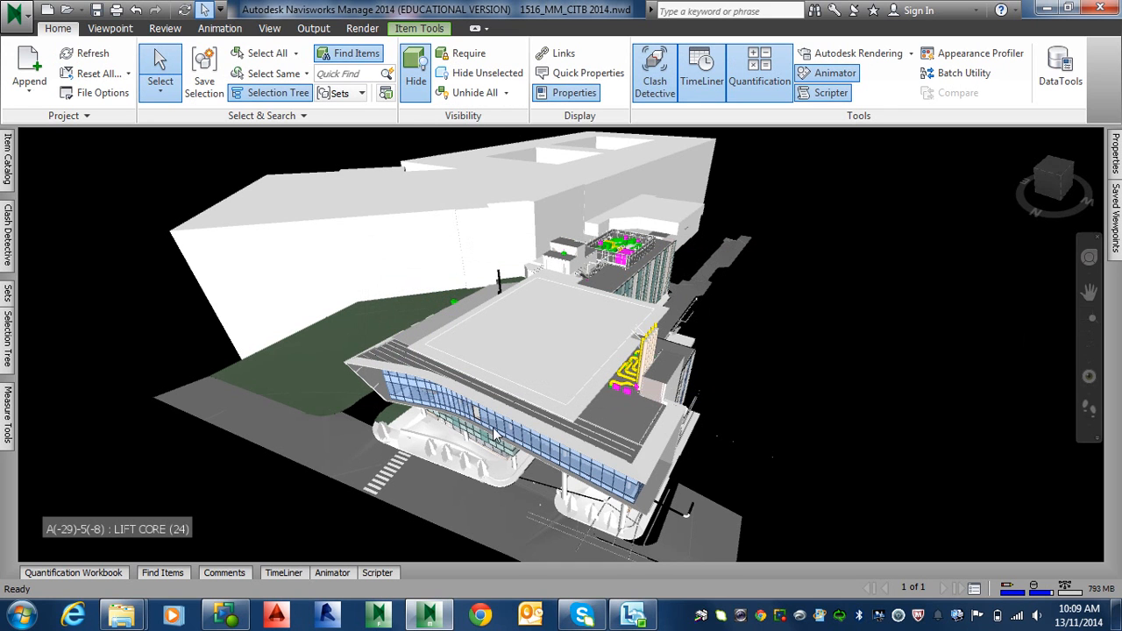
pyautogui.press('Escape')
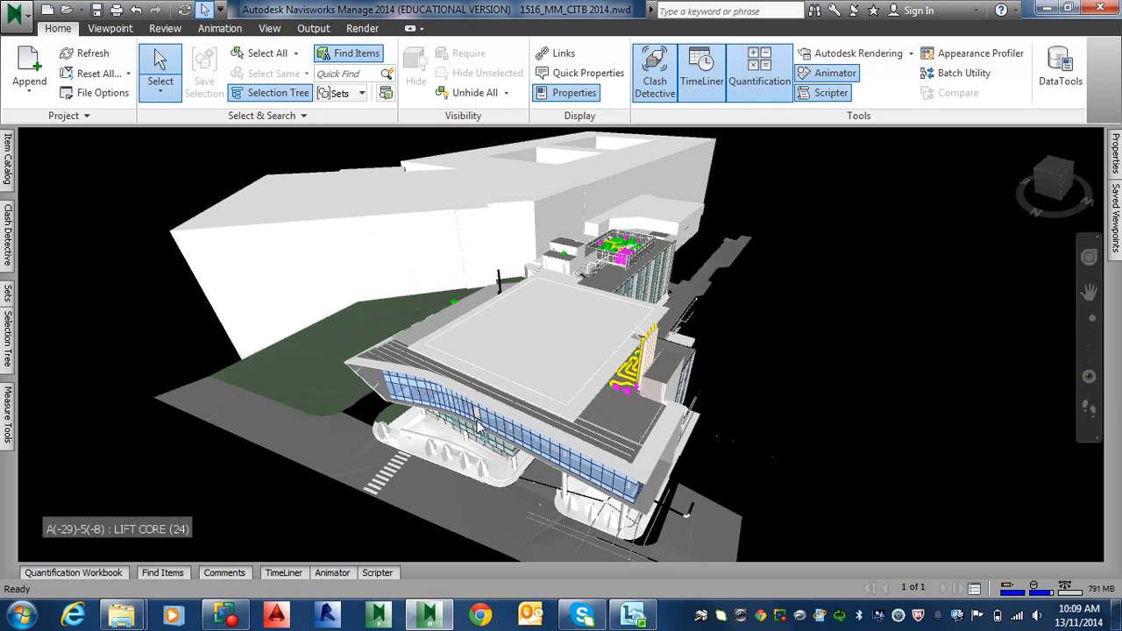
# Step: Select the box-shaped furniture item inside the office through the facade opening left by the hidden glass panel
pyautogui.scroll(10, 470, 429)
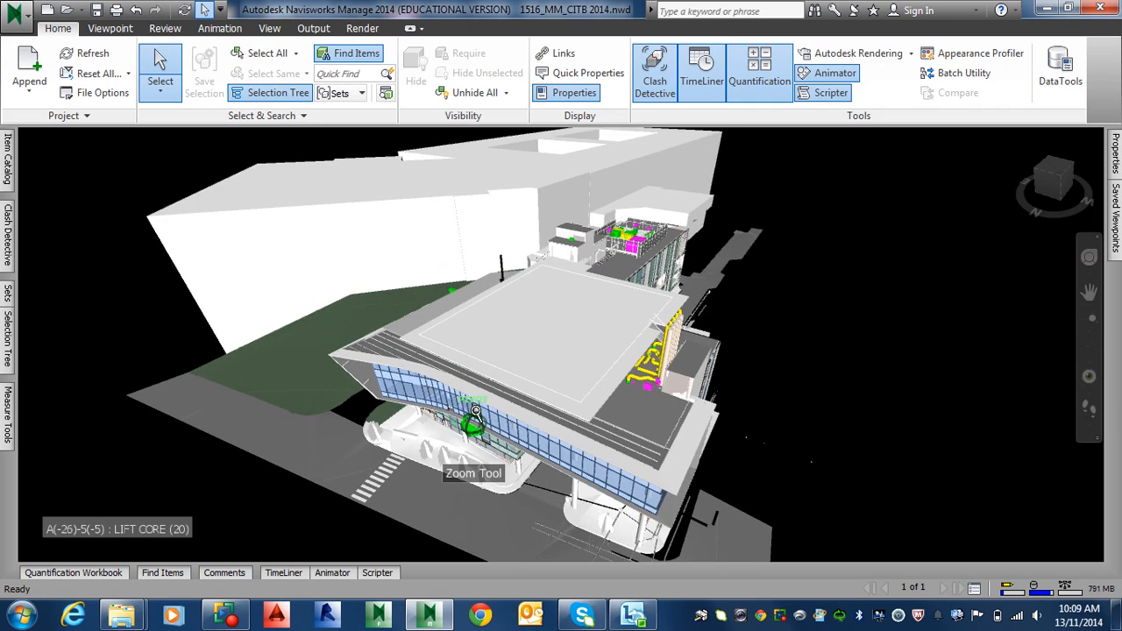
pyautogui.scroll(10, 474, 413)
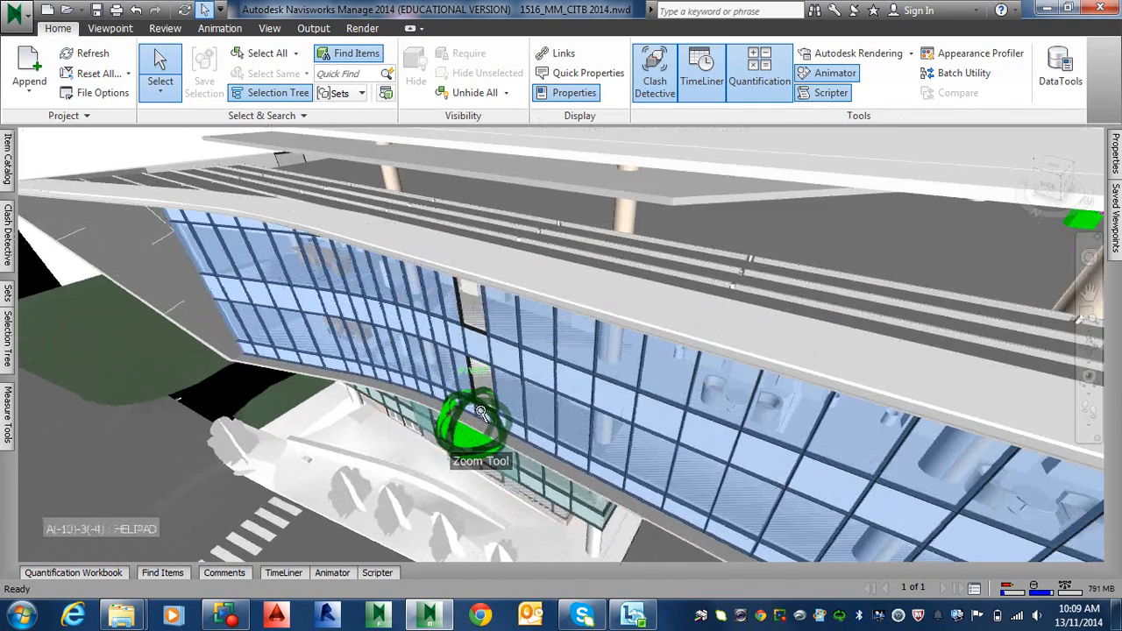
pyautogui.scroll(8, 476, 408)
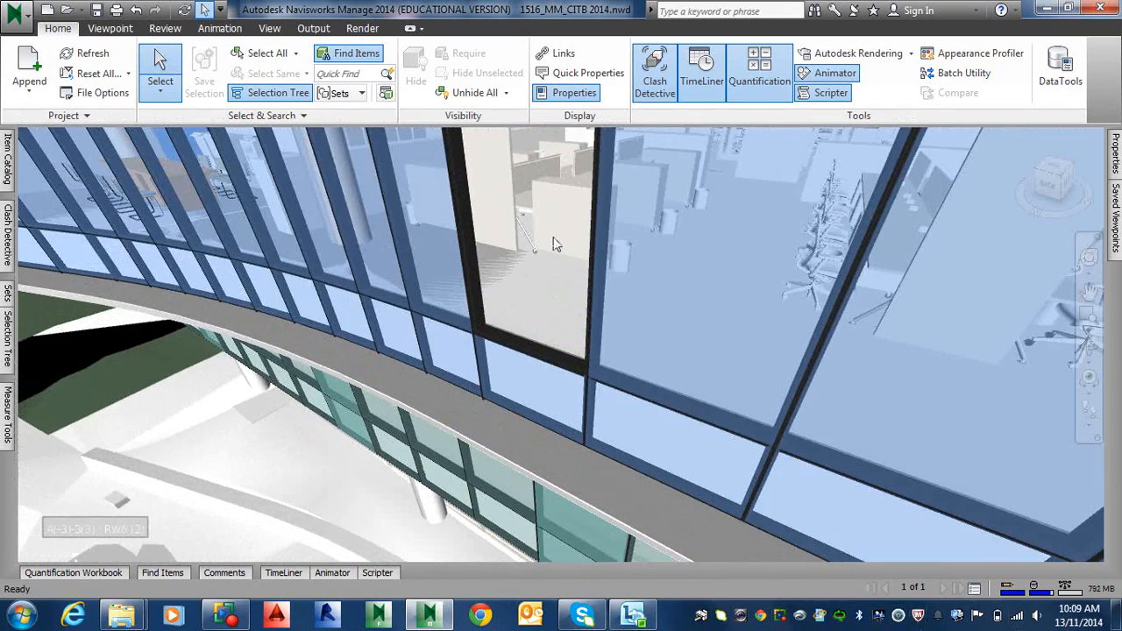
pyautogui.click(550, 240)
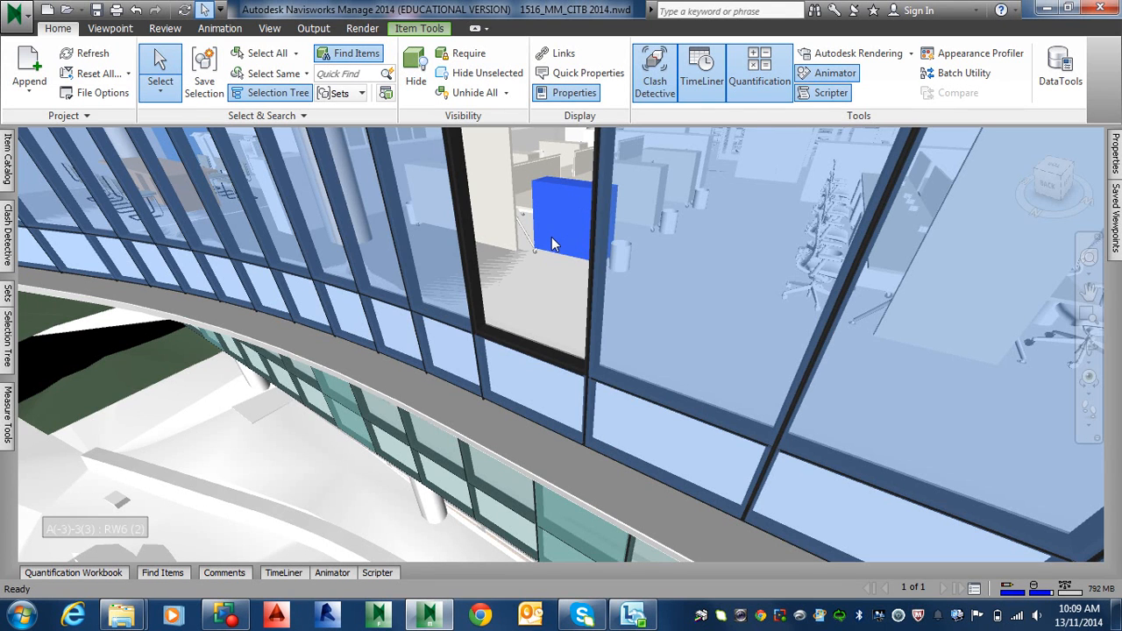
# Step: Hide the large glass panel directly beside the opening in the curved upper facade
pyautogui.click(674, 249)
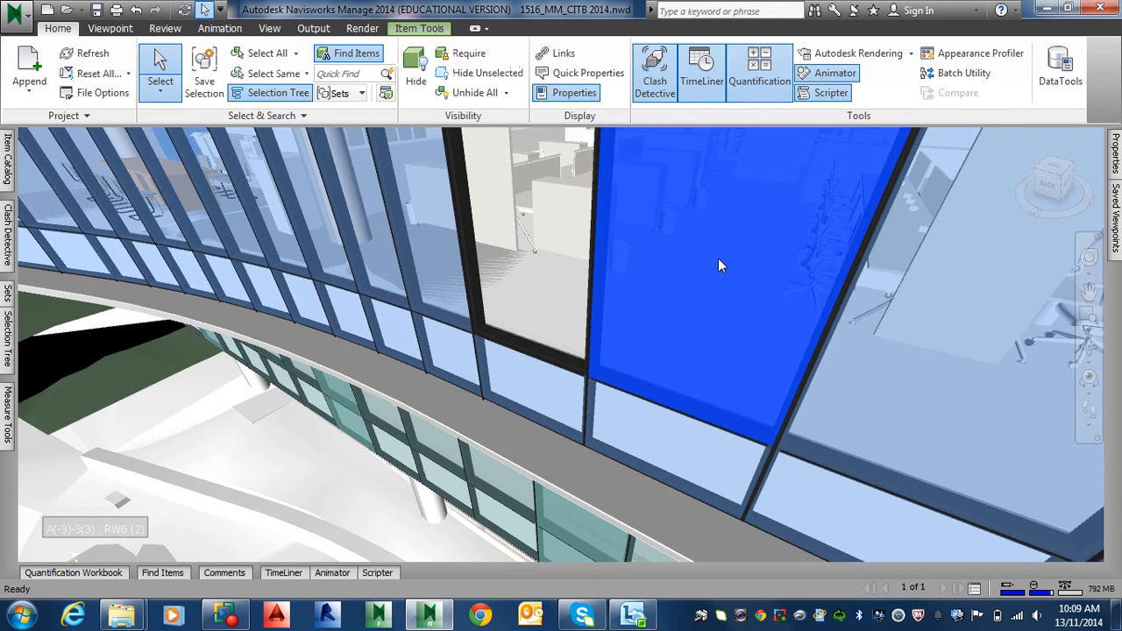
pyautogui.hotkey('ctrl', 'h')
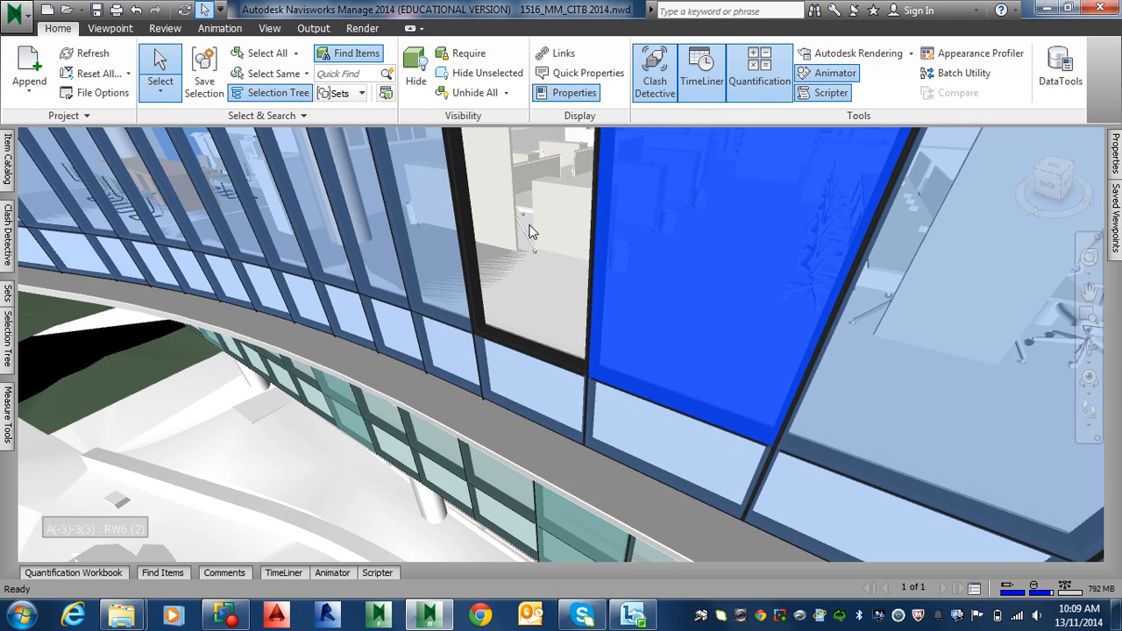
# Step: Select the back frame of the nearest task chair at the long desk inside the office, and clear the selection
pyautogui.scroll(2, 527, 224)
pyautogui.scroll(5, 528, 225)
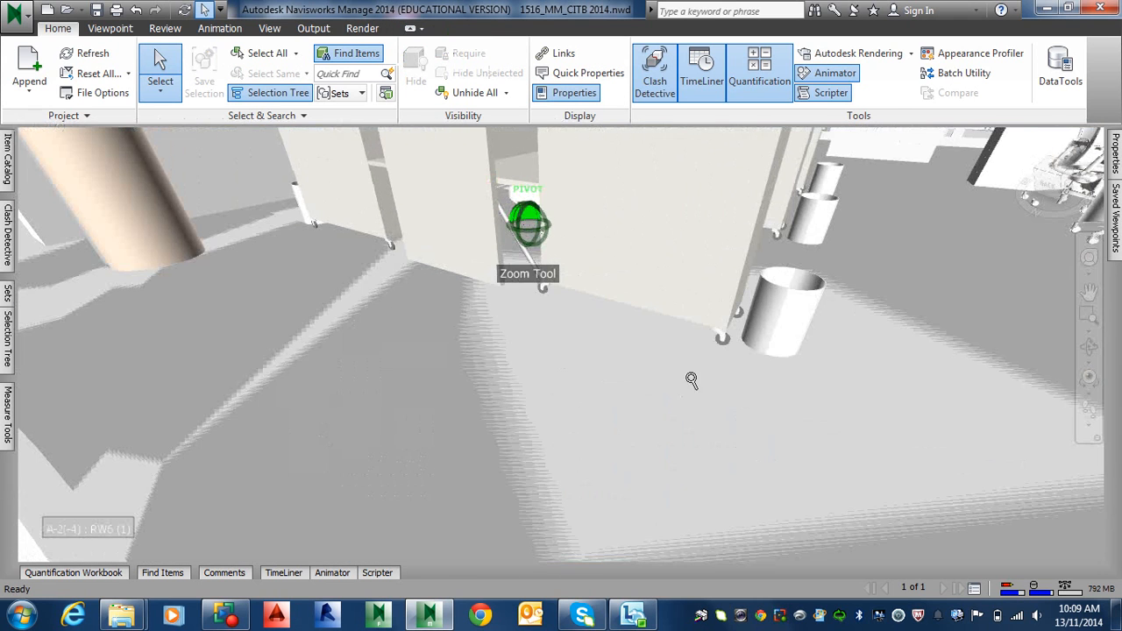
pyautogui.keyDown('shift'); pyautogui.moveTo(821, 347); pyautogui.dragTo(388, 532, button='middle'); pyautogui.keyUp('shift')
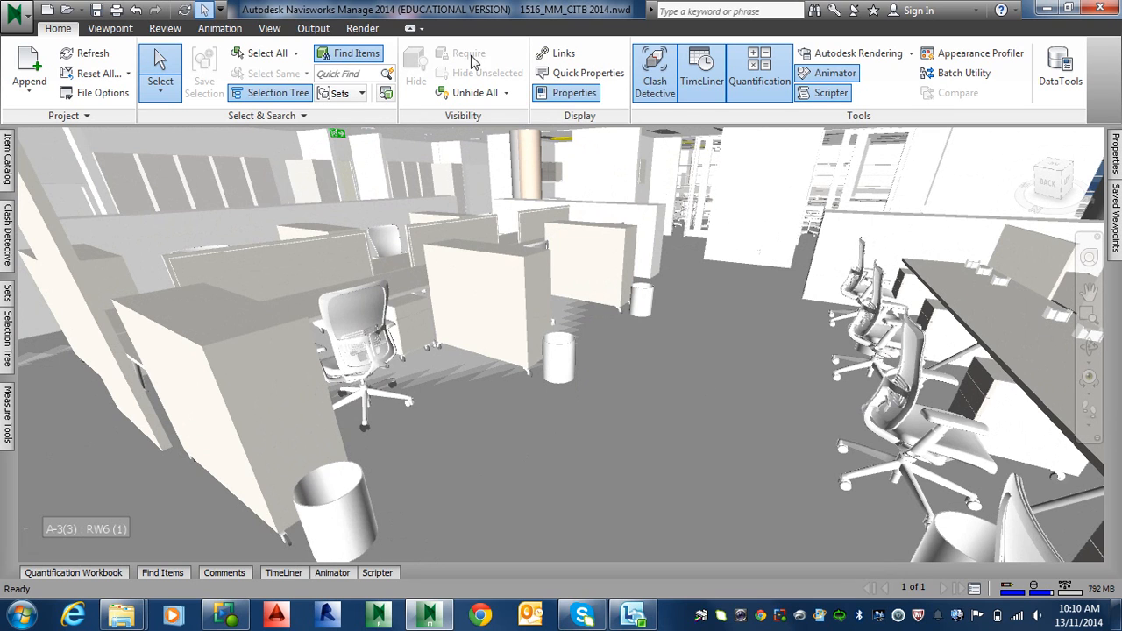
pyautogui.click(892, 390)
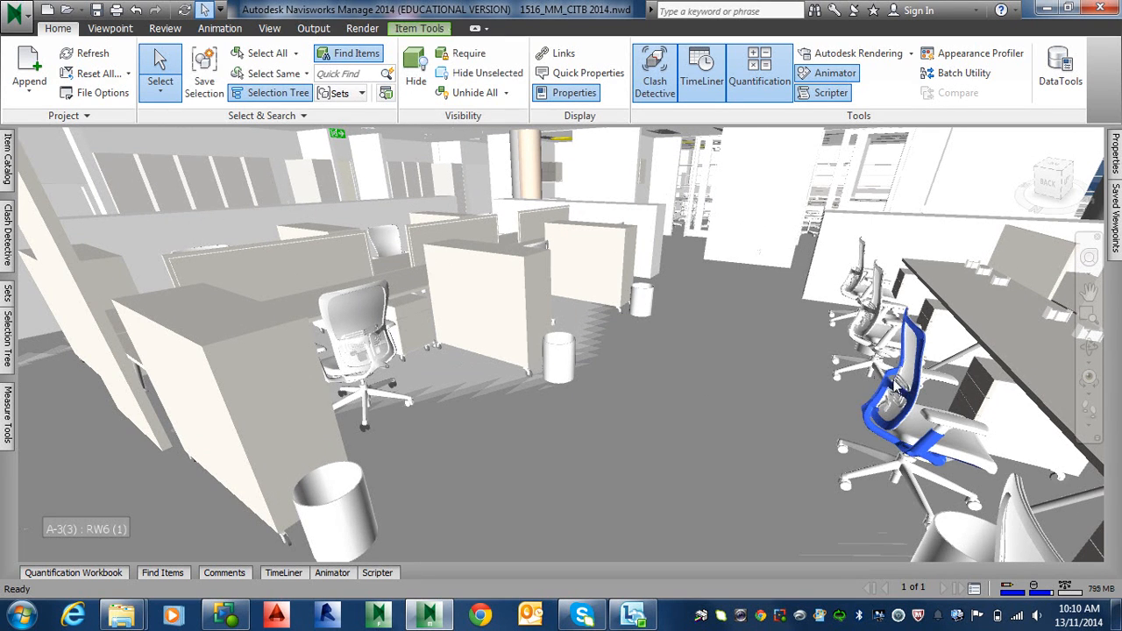
pyautogui.press('Escape')
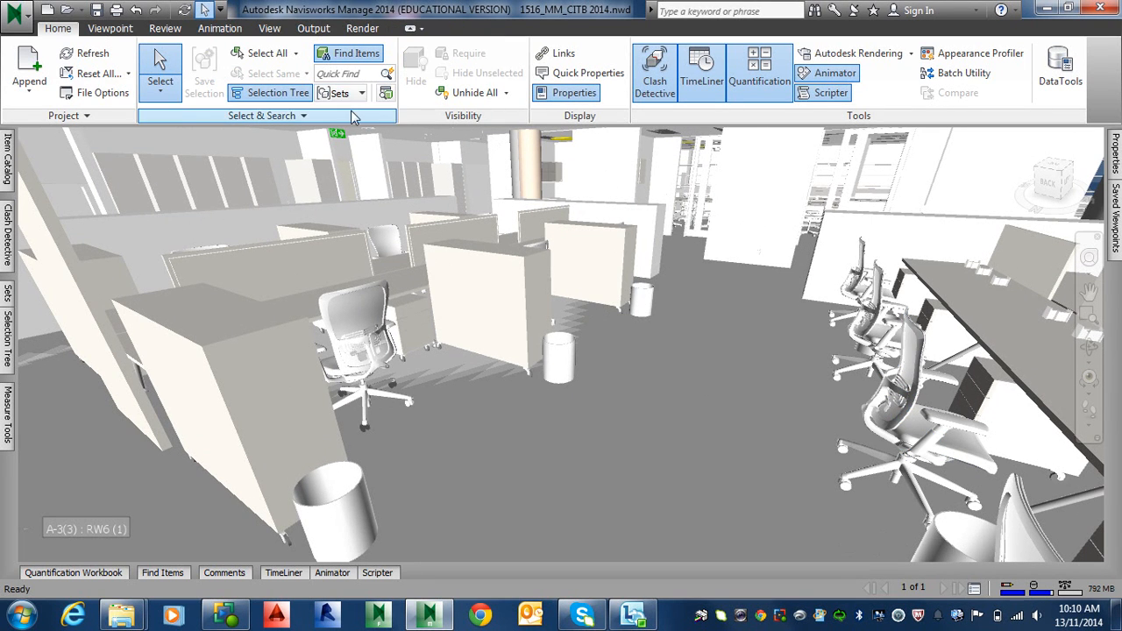
# Step: Select only the ribbed lumbar part of that task chair at Geometry resolution, and clear the selection
pyautogui.click(857, 359)
pyautogui.scroll(3, 907, 394)
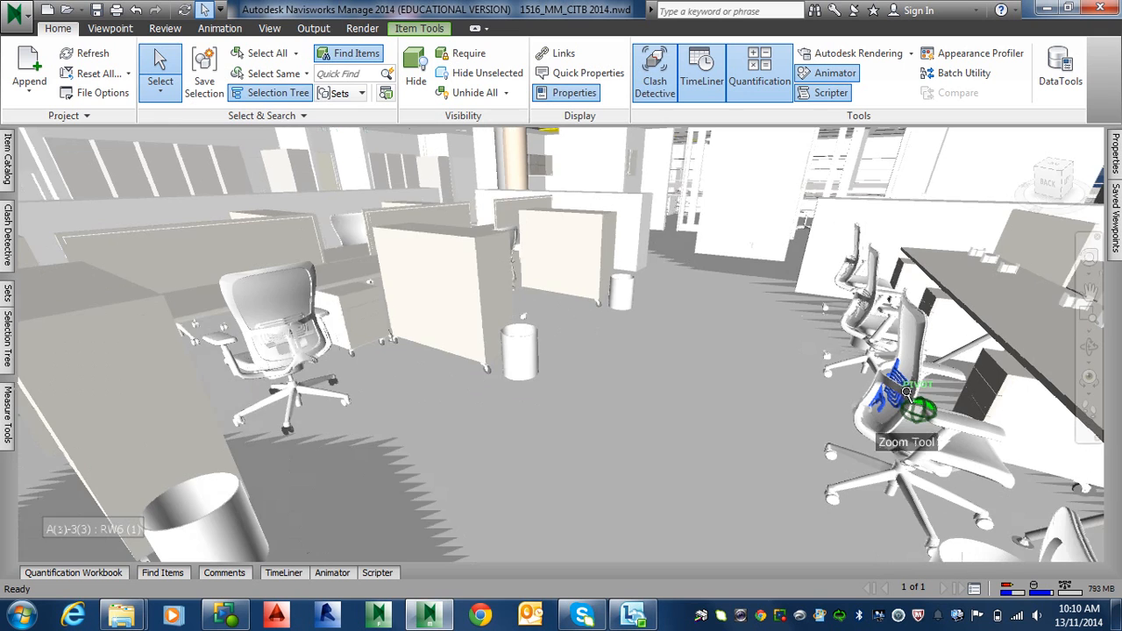
pyautogui.scroll(3, 908, 395)
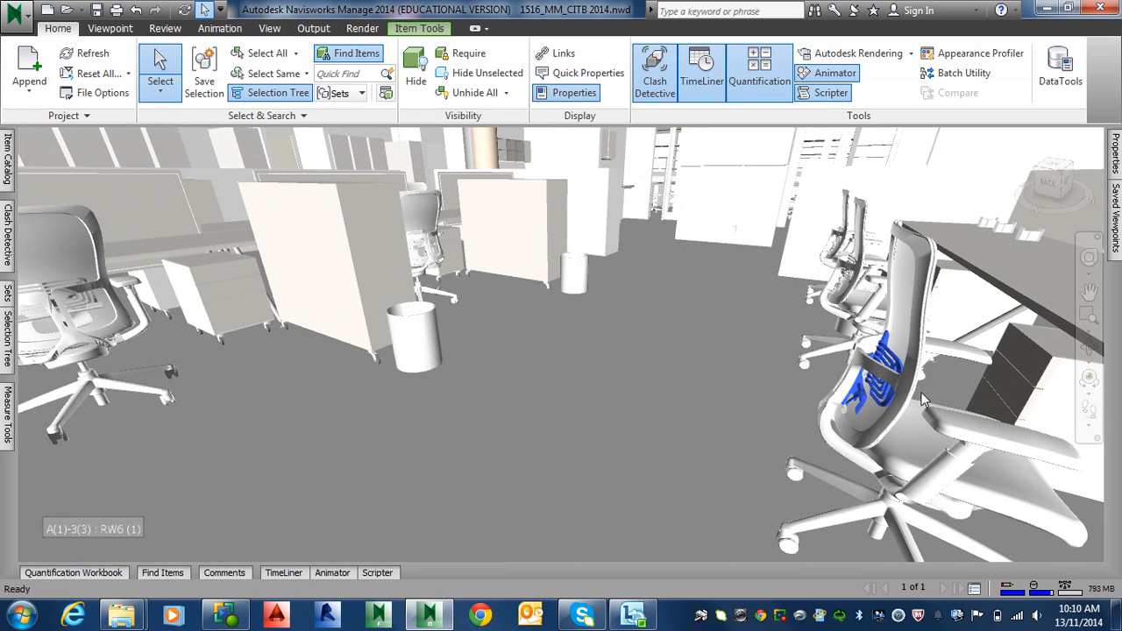
pyautogui.moveTo(921, 386); pyautogui.dragTo(870, 385, button='middle')
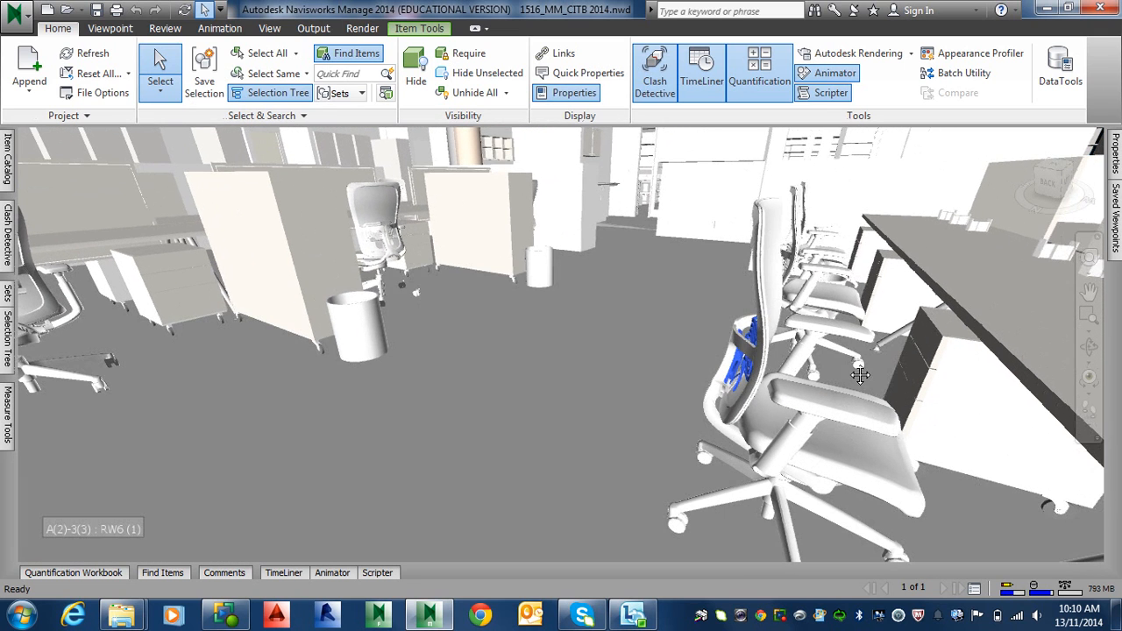
pyautogui.press('Escape')
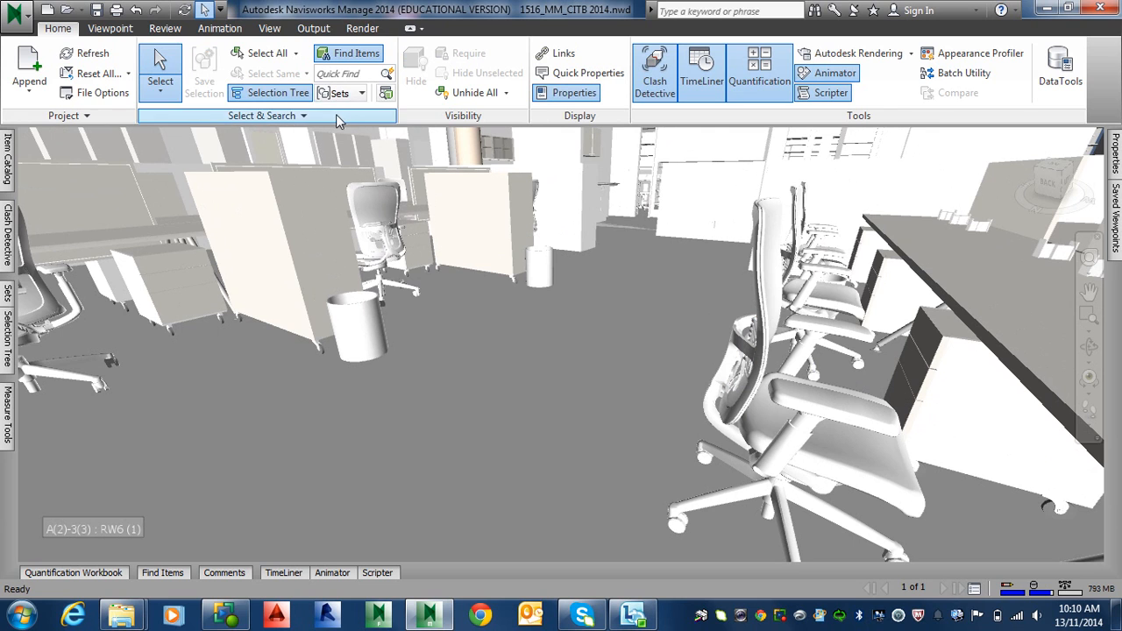
# Step: Set the selection resolution to Last Object, test it on the chair's lumbar part, and clear the selection
pyautogui.click(336, 115)
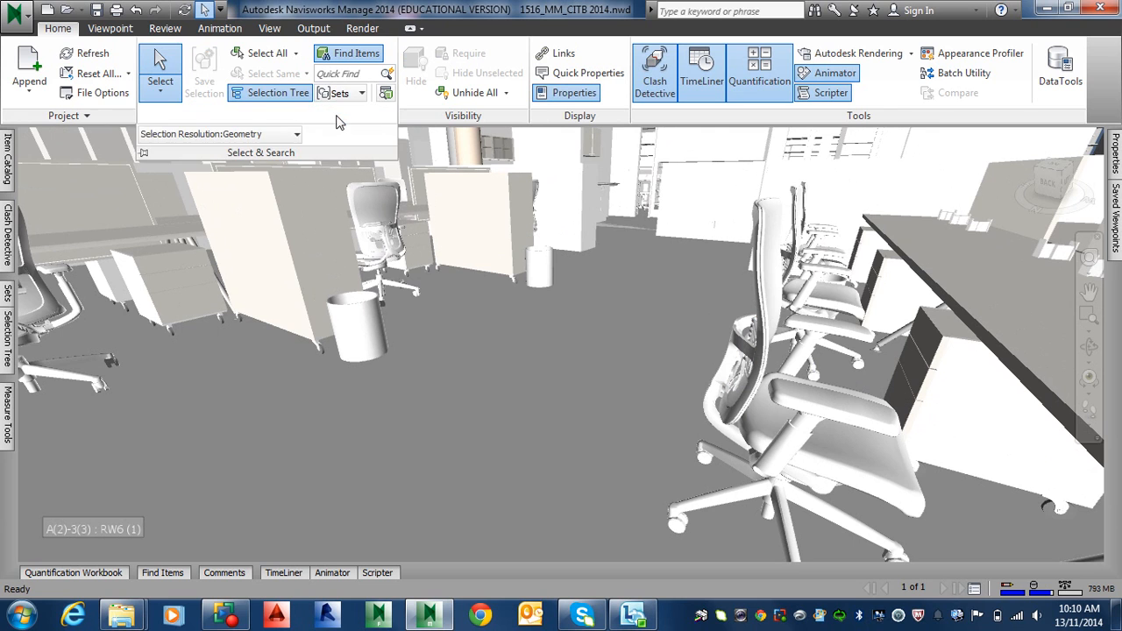
pyautogui.click(296, 134)
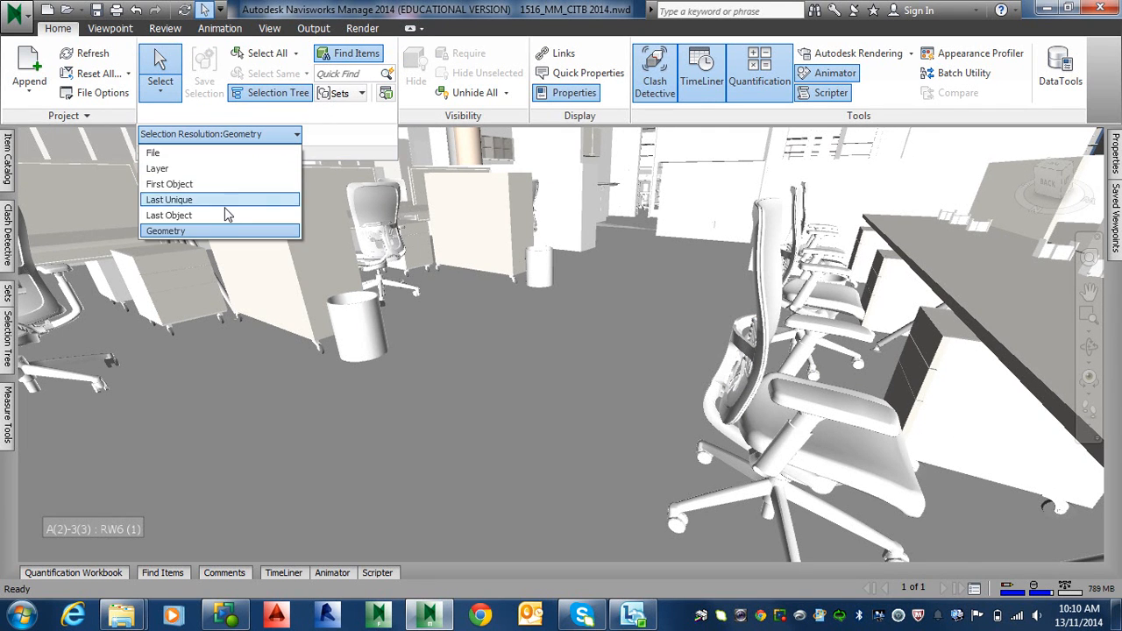
pyautogui.click(210, 217)
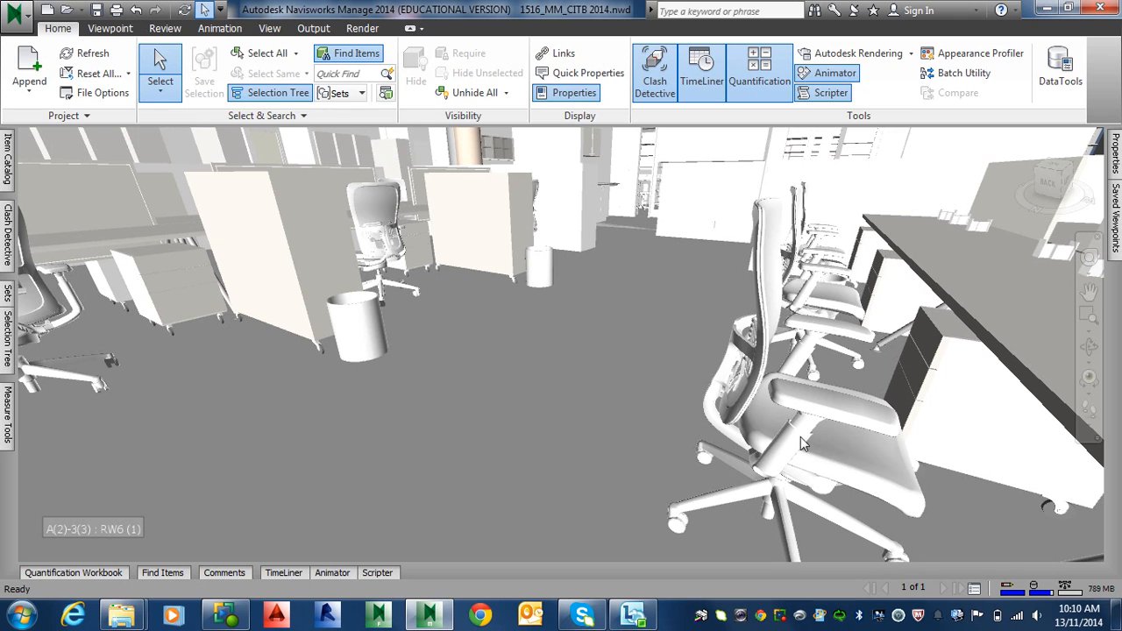
pyautogui.click(749, 374)
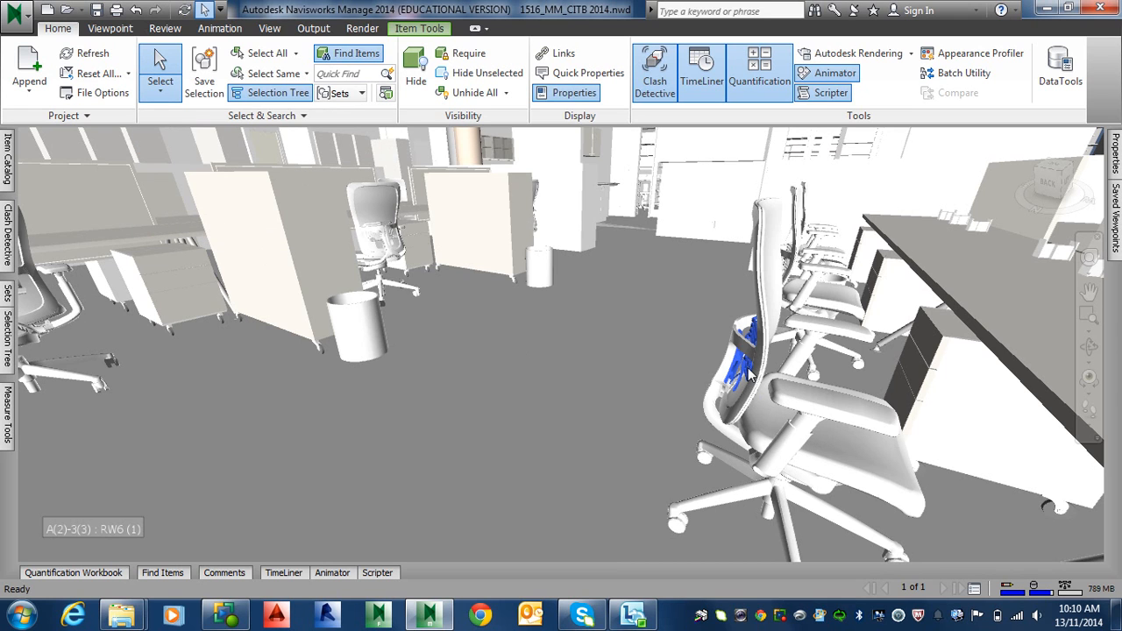
pyautogui.press('Escape')
# Step: Set the selection resolution to Layer, test it on the same task chair, and clear the selection
pyautogui.click(263, 115)
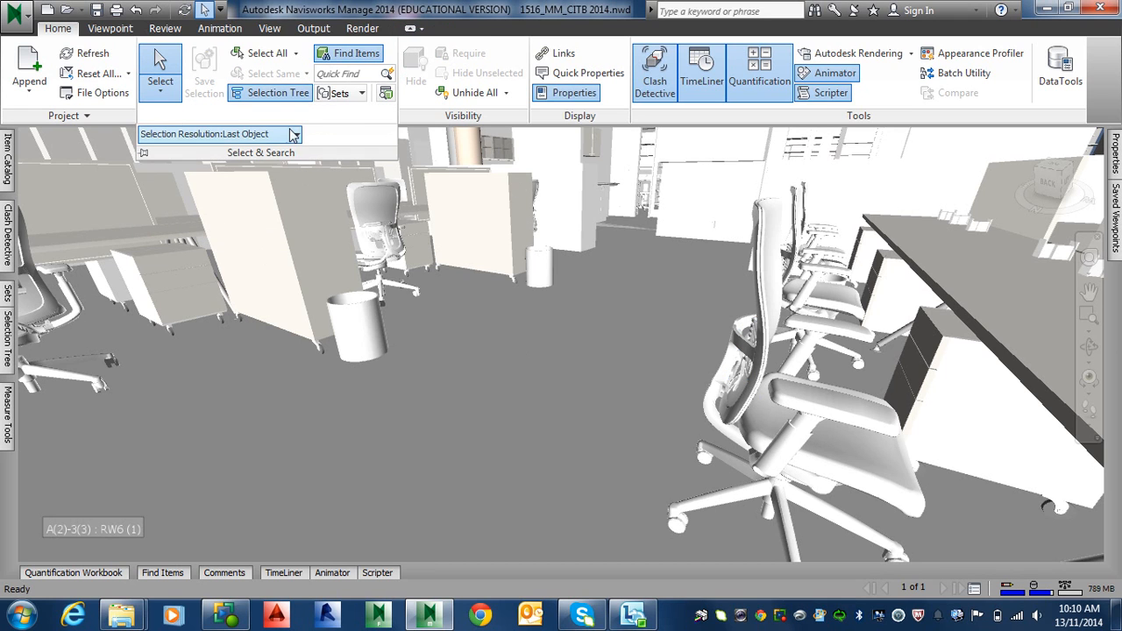
pyautogui.click(277, 138)
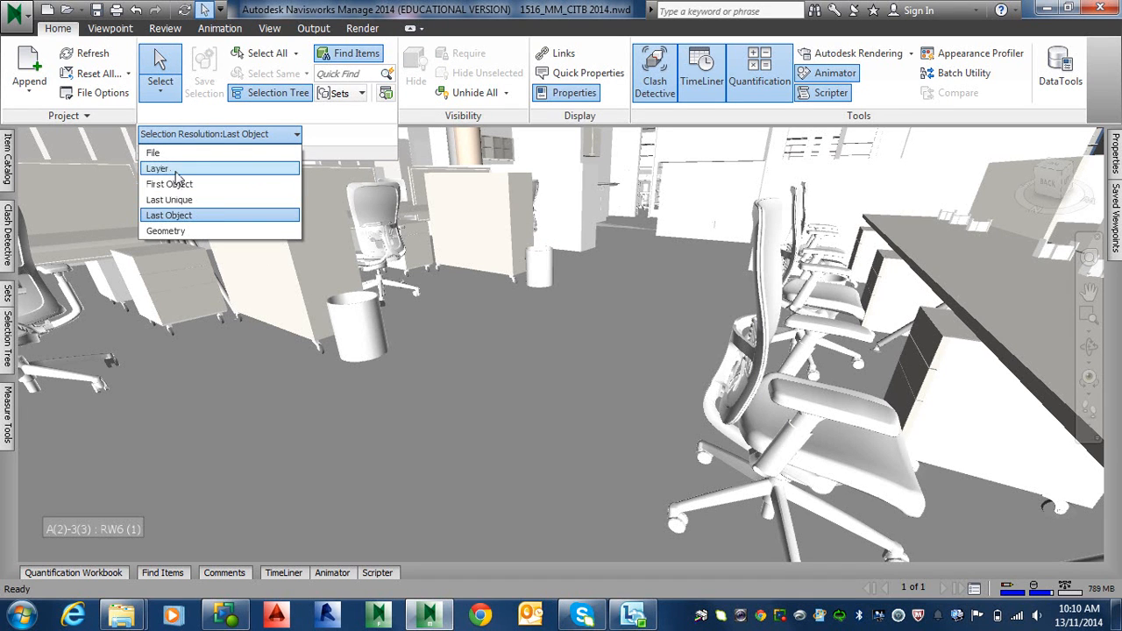
pyautogui.click(174, 173)
pyautogui.click(754, 369)
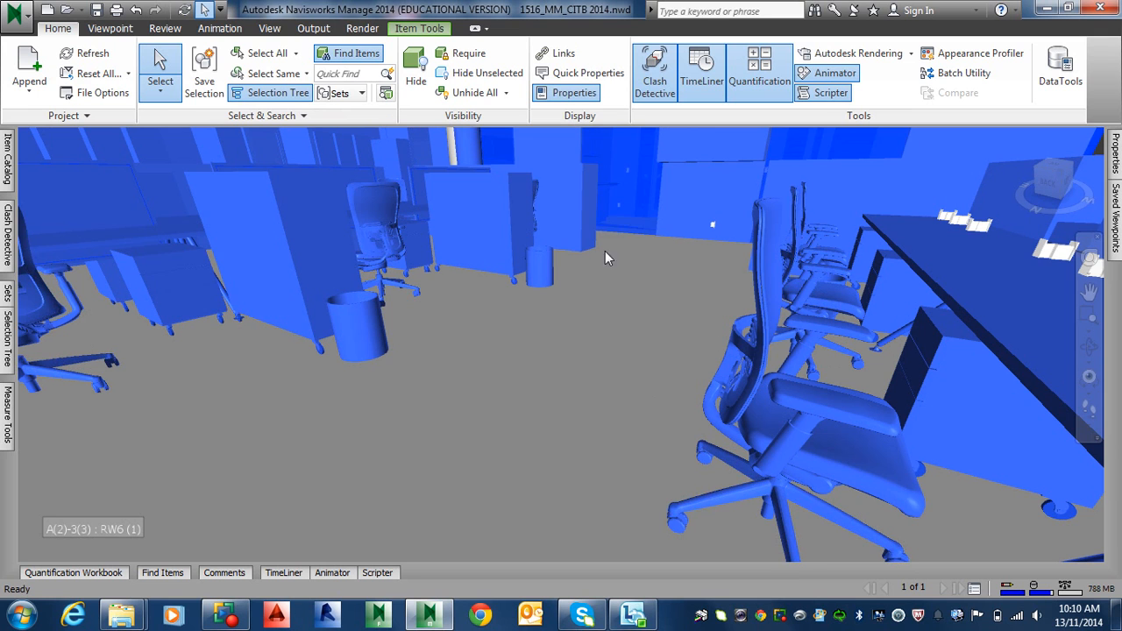
pyautogui.press('Escape')
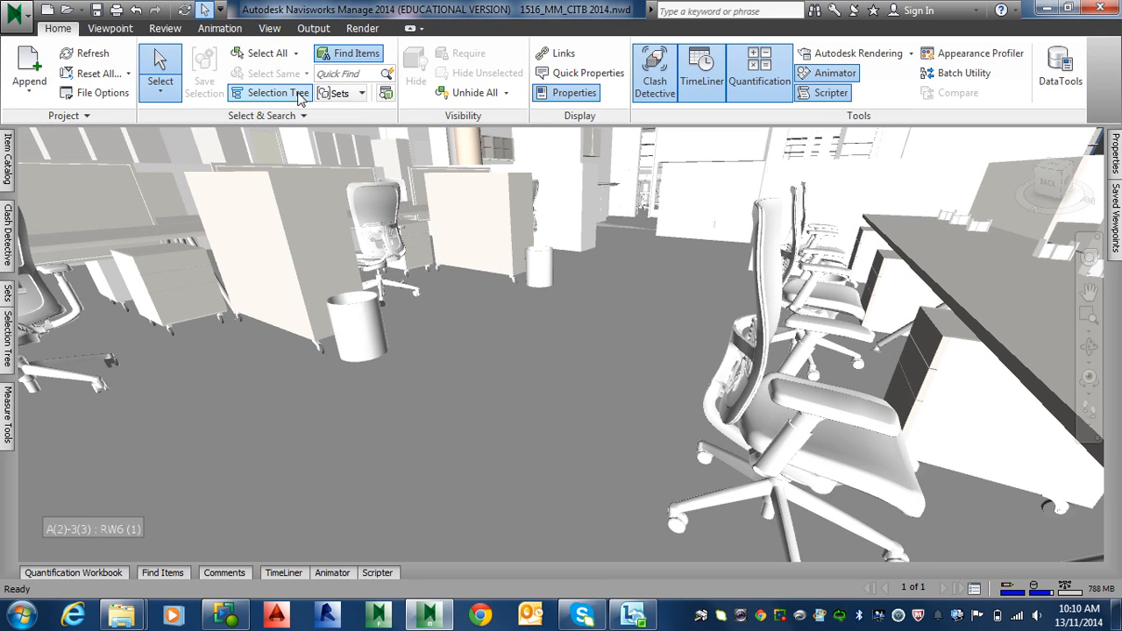
# Step: Set the selection resolution to First Object and select the whole task chair
pyautogui.click(298, 115)
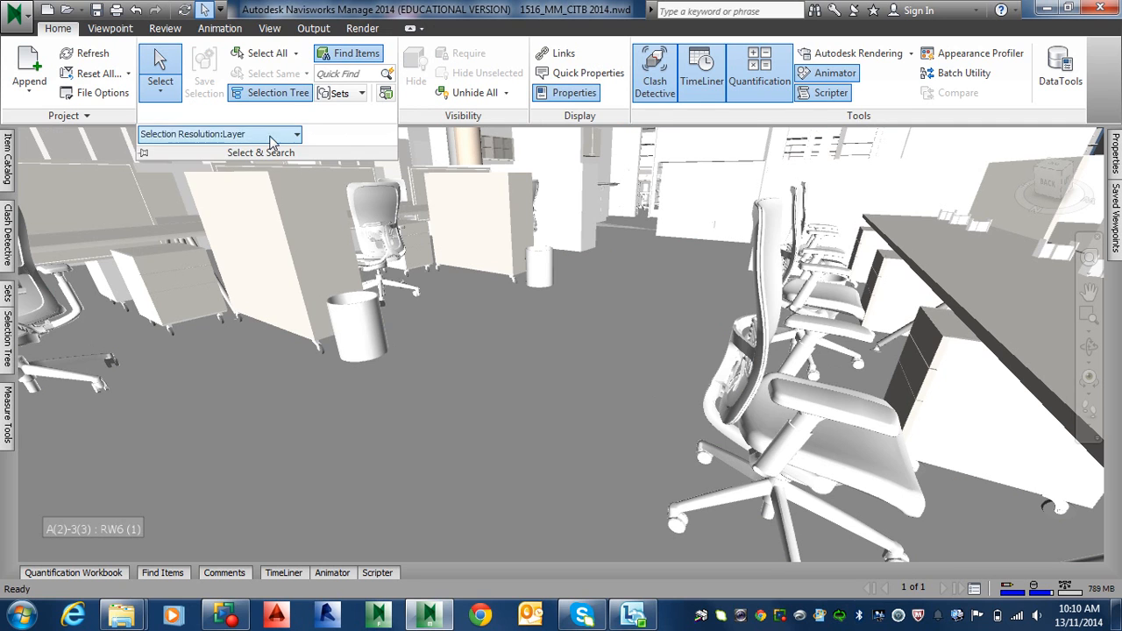
pyautogui.click(271, 136)
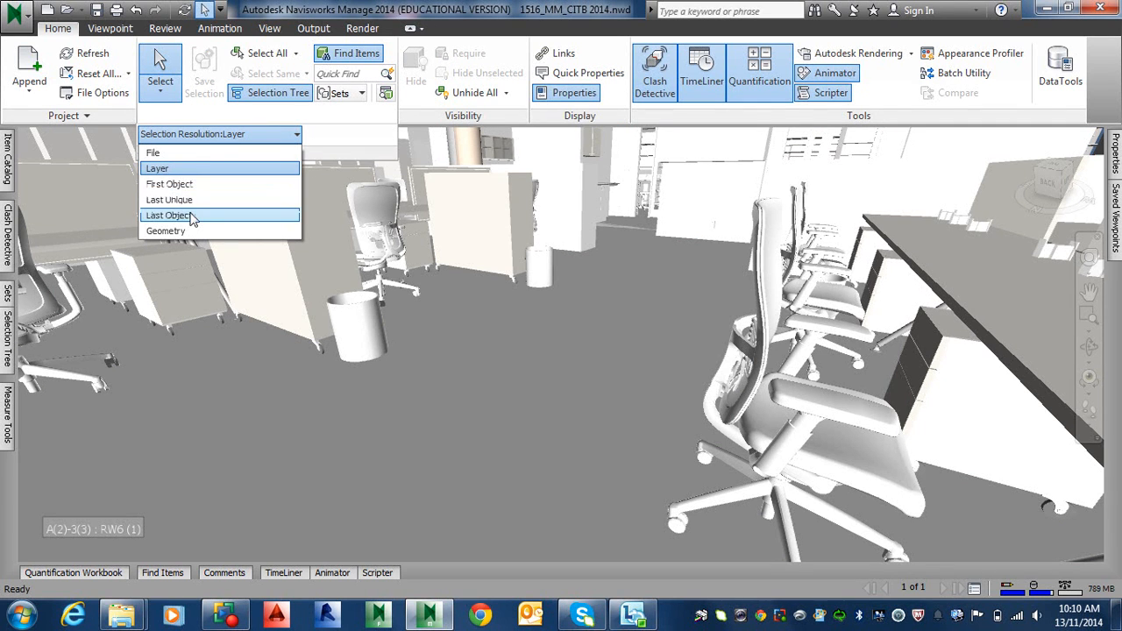
pyautogui.click(194, 184)
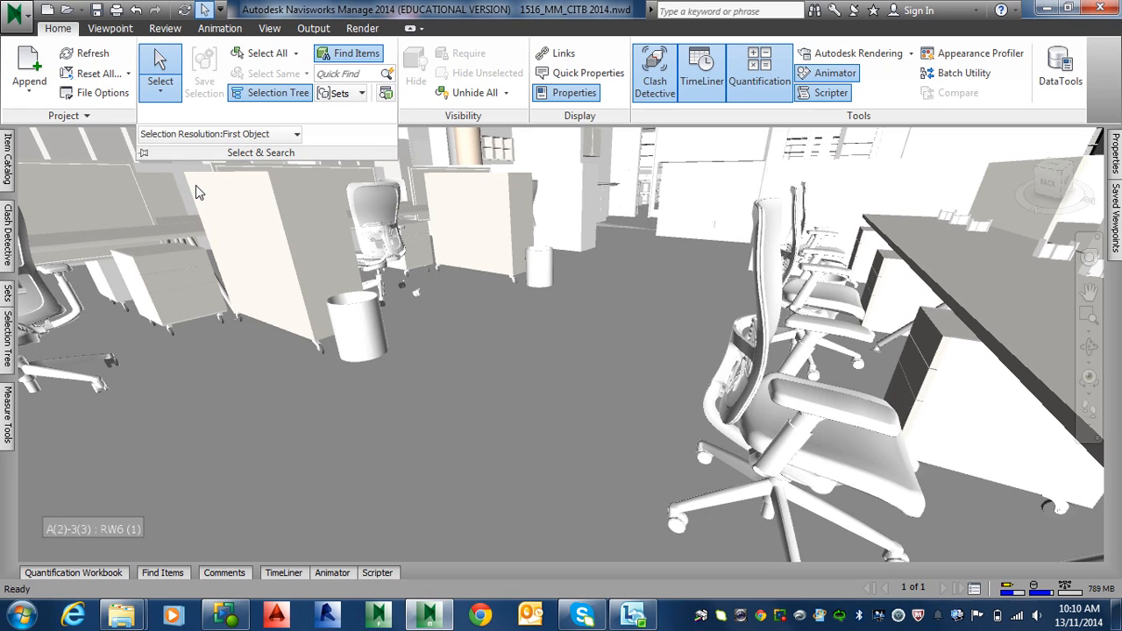
pyautogui.click(746, 379)
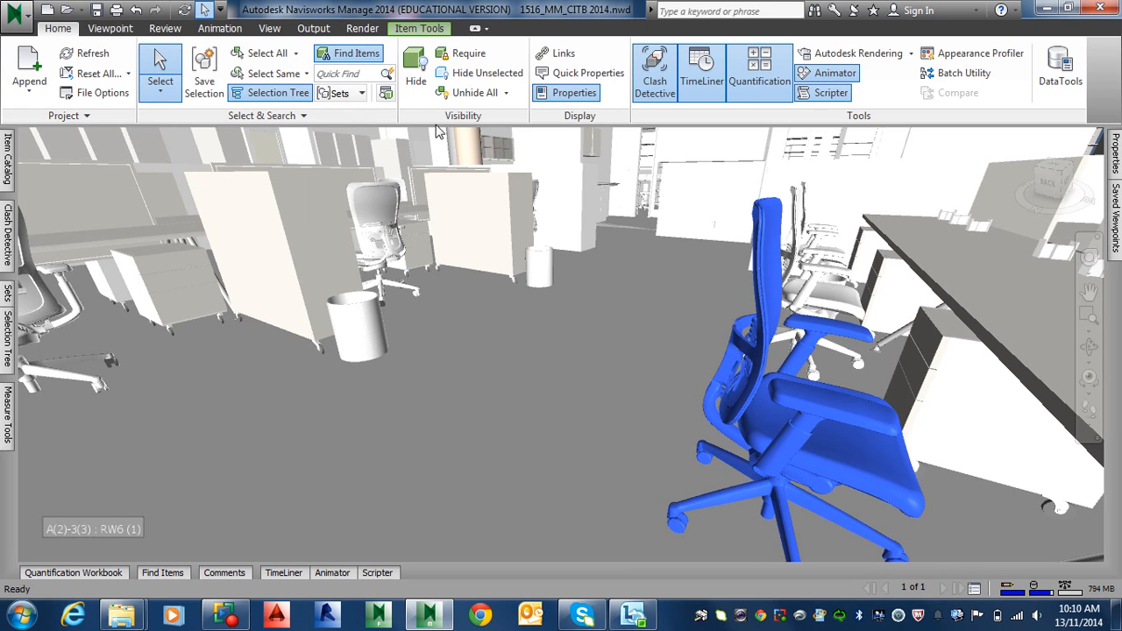
pyautogui.click(308, 115)
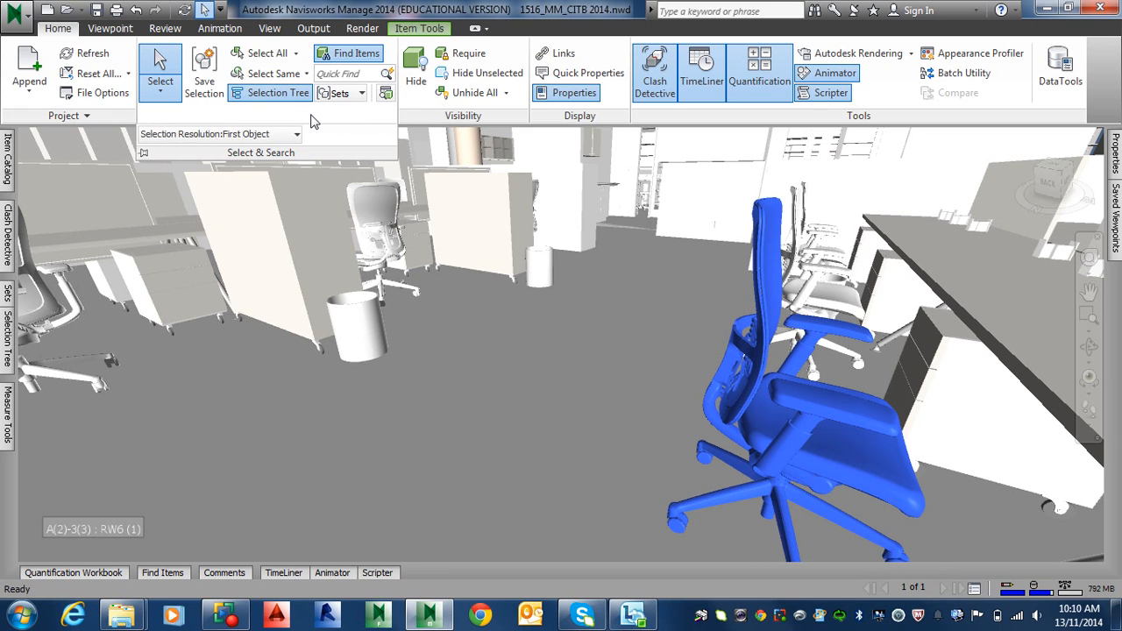
pyautogui.press('Escape')
pyautogui.click(759, 377)
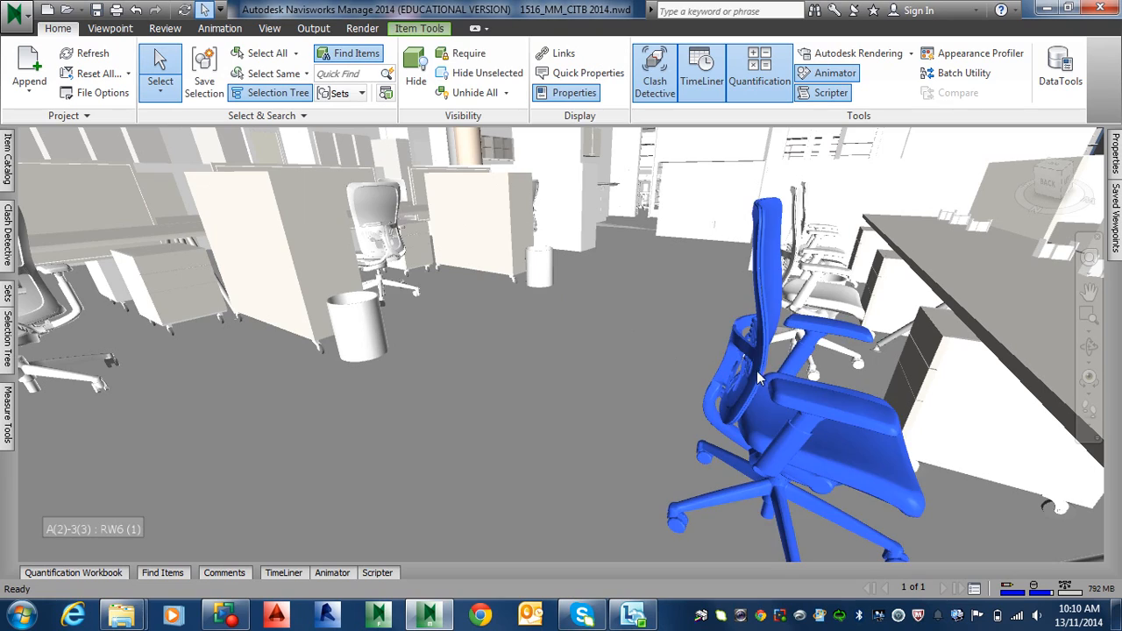
# Step: Focus the view on the selected task chair with Focus on Item
pyautogui.keyDown('shift'); pyautogui.moveTo(756, 366); pyautogui.dragTo(864, 355, button='middle'); pyautogui.keyUp('shift')
pyautogui.scroll(-5, 781, 359)
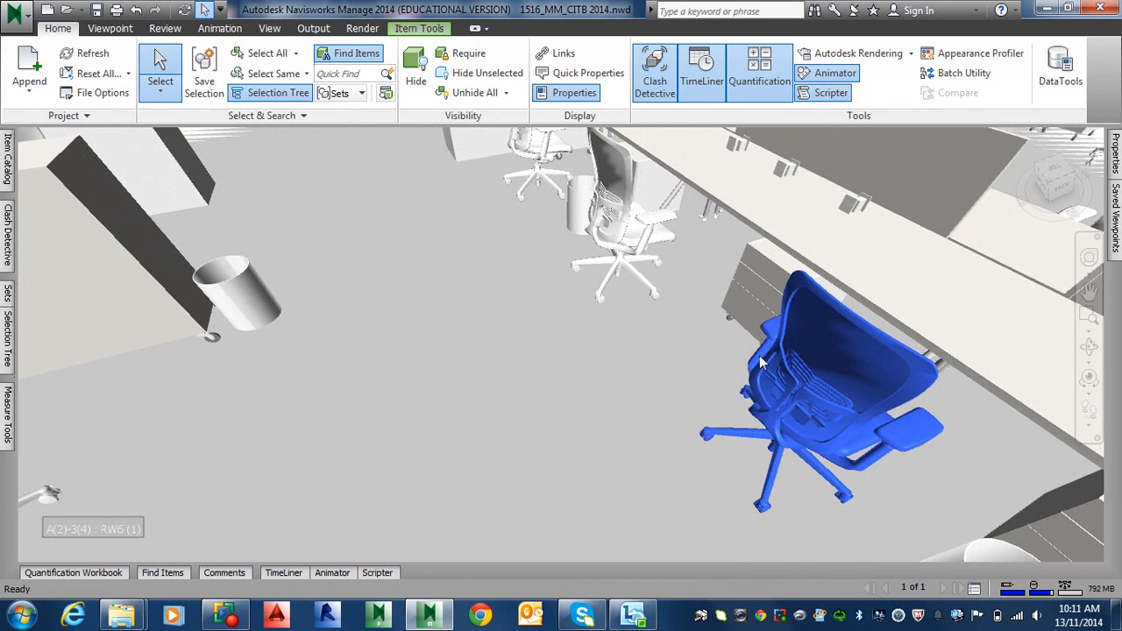
pyautogui.rightClick(799, 366)
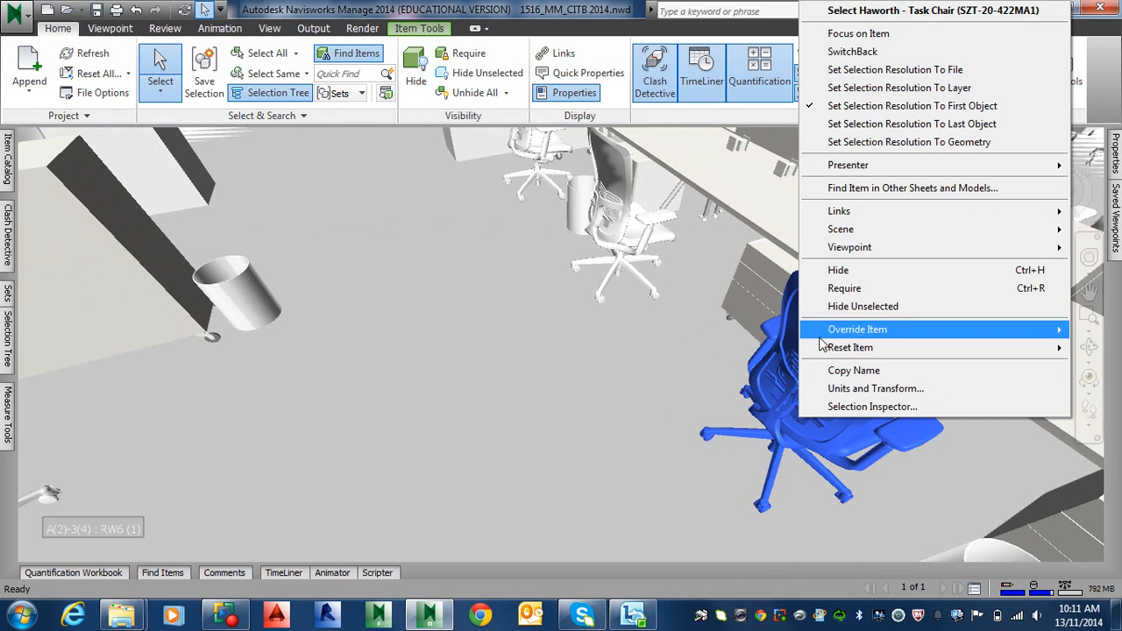
pyautogui.click(890, 34)
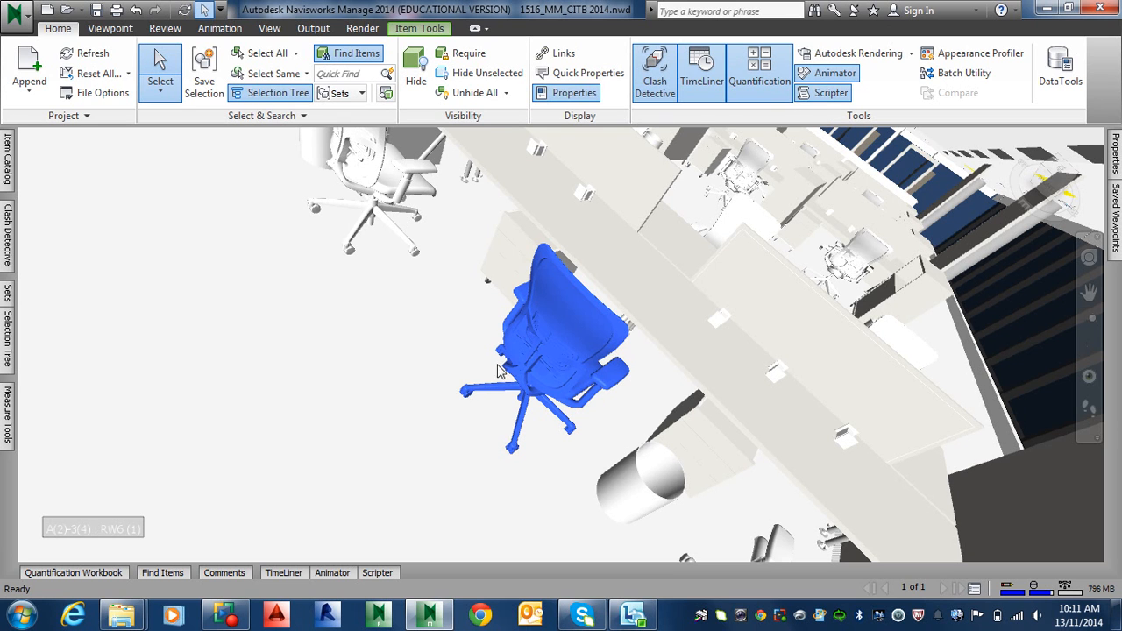
pyautogui.rightClick(552, 337)
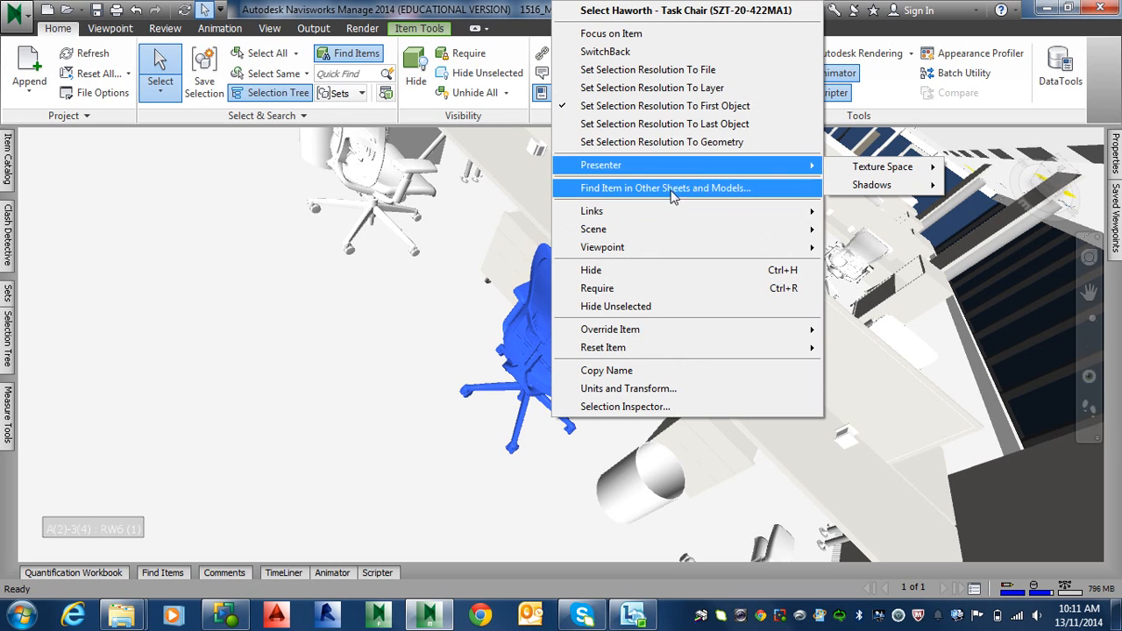
pyautogui.moveTo(633, 336)
pyautogui.click(735, 290)
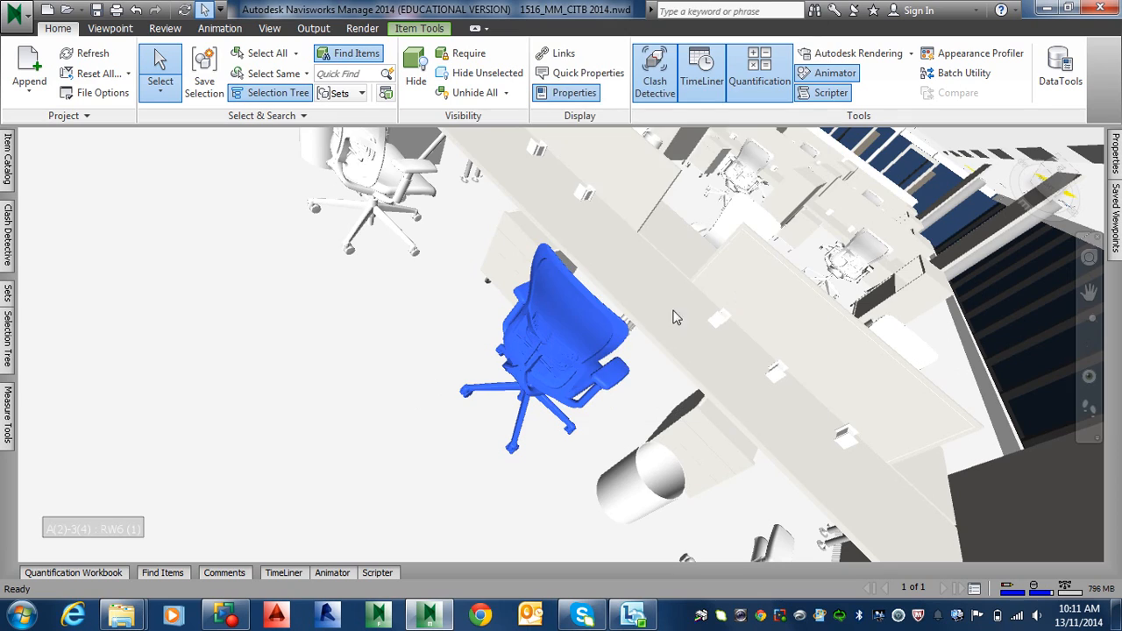
# Step: Examine the focused task chair and the surrounding desks from several sides
pyautogui.moveTo(637, 339)
pyautogui.keyDown('shift'); pyautogui.mouseDown(button='middle')
pyautogui.moveTo(646, 378)
pyautogui.moveTo(744, 361)
pyautogui.moveTo(830, 325)
pyautogui.moveTo(1045, 363)
pyautogui.moveTo(153, 308)
pyautogui.mouseUp(button='middle'); pyautogui.keyUp('shift')
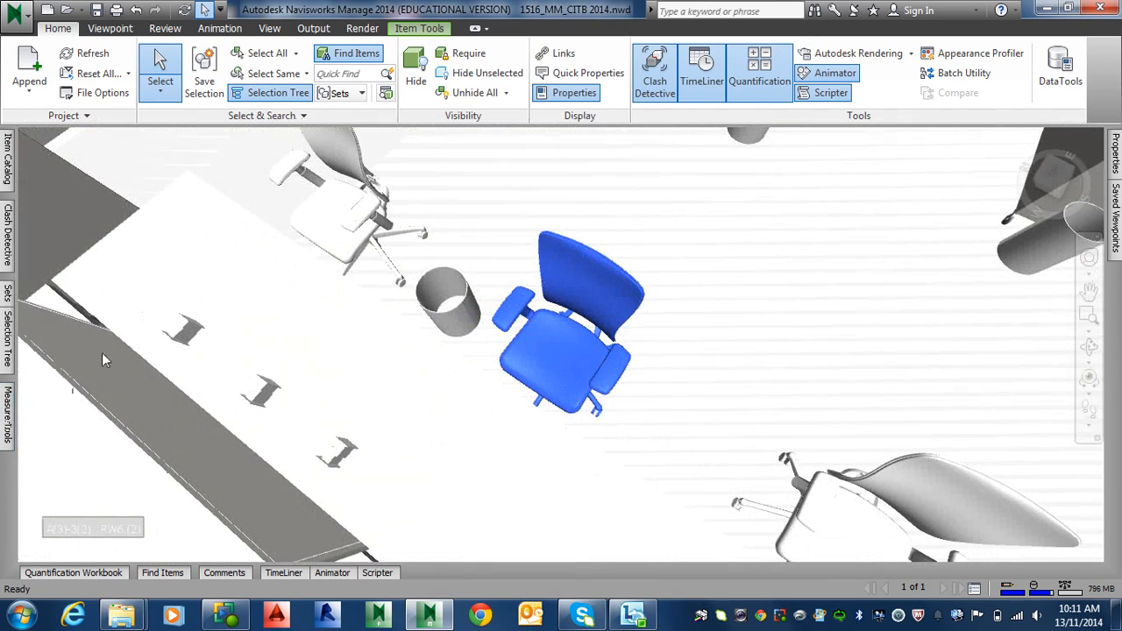
pyautogui.moveTo(326, 469)
pyautogui.keyDown('shift'); pyautogui.mouseDown(button='middle')
pyautogui.moveTo(318, 356)
pyautogui.moveTo(376, 376)
pyautogui.moveTo(394, 416)
pyautogui.moveTo(416, 399)
pyautogui.moveTo(626, 401)
pyautogui.moveTo(721, 378)
pyautogui.moveTo(596, 385)
pyautogui.mouseUp(button='middle'); pyautogui.keyUp('shift')
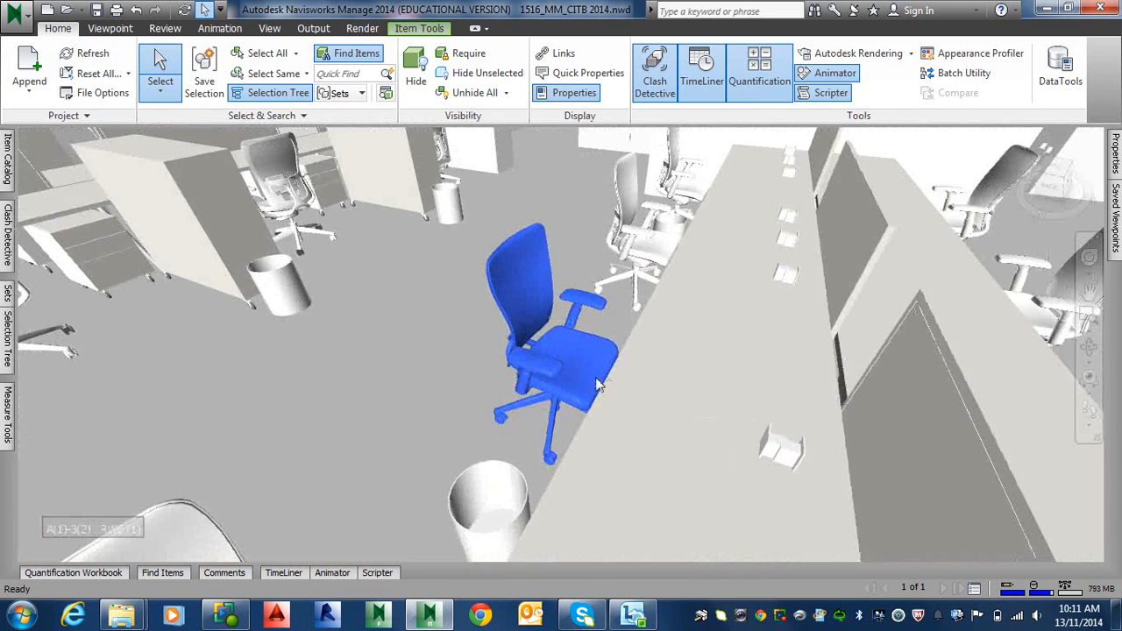
pyautogui.scroll(-3, 545, 313)
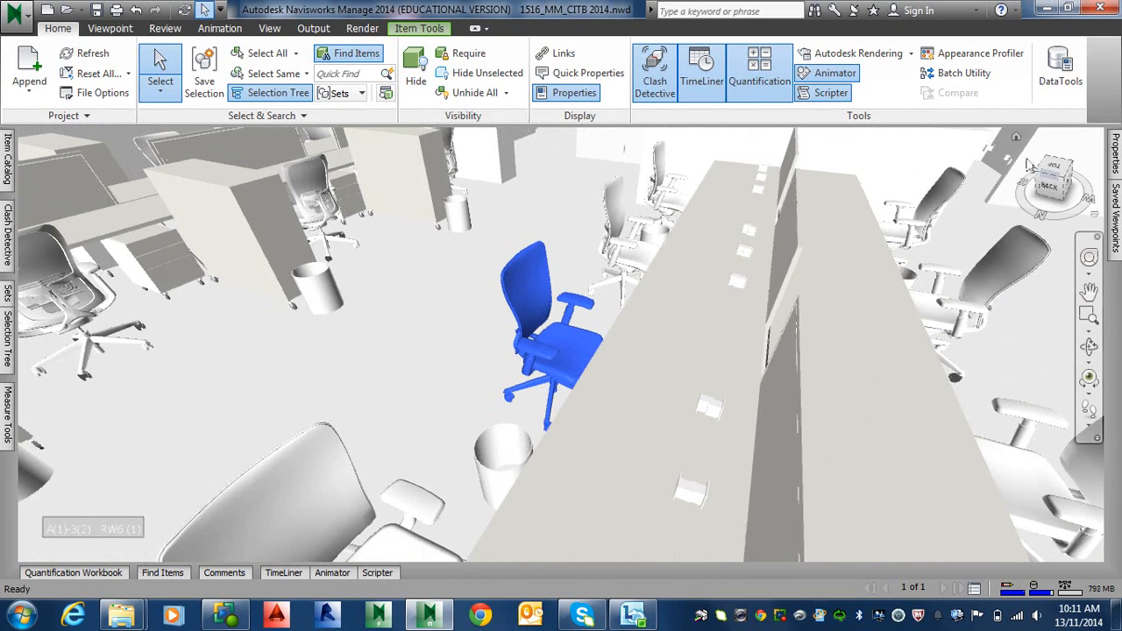
# Step: Return to the Home view of the whole building and select the round column under the overhanging corner
pyautogui.click(986, 156)
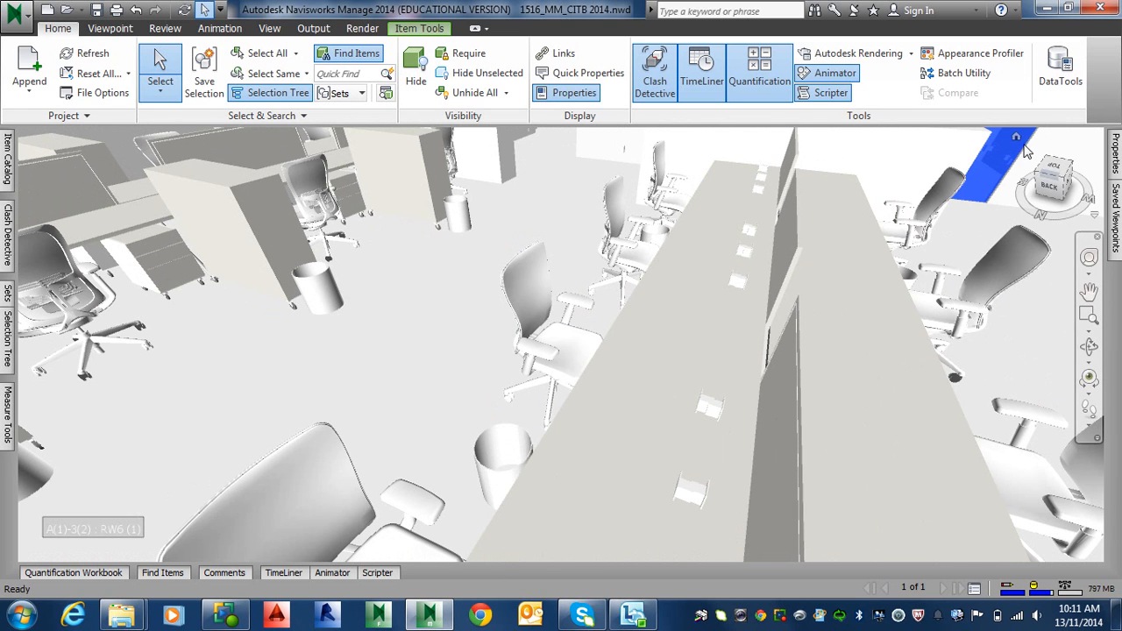
pyautogui.click(1016, 138)
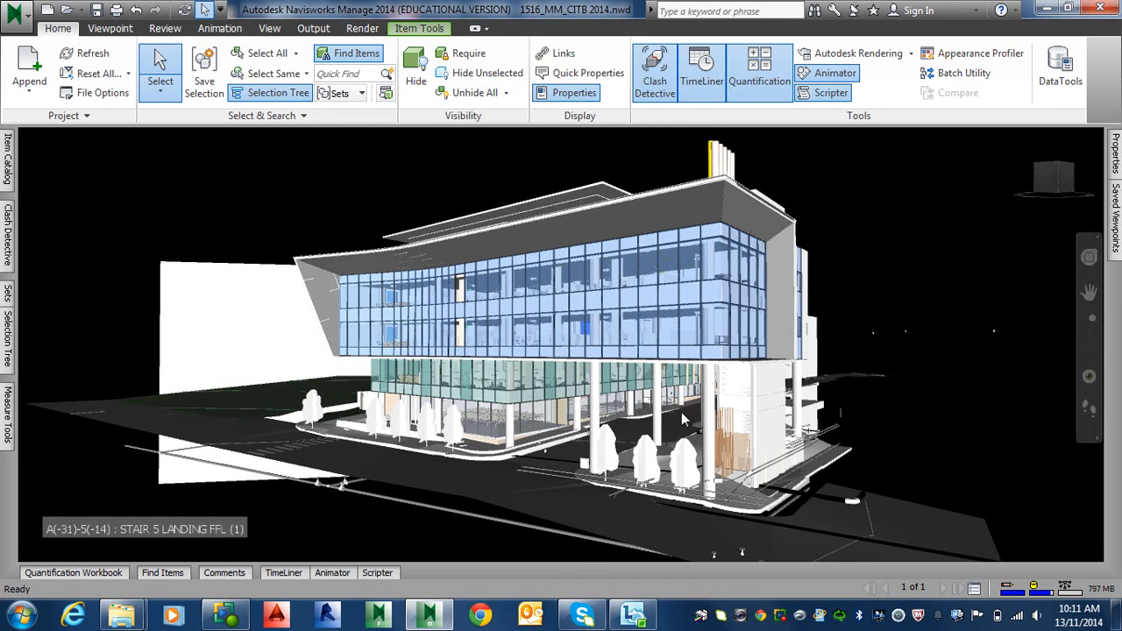
pyautogui.click(709, 434)
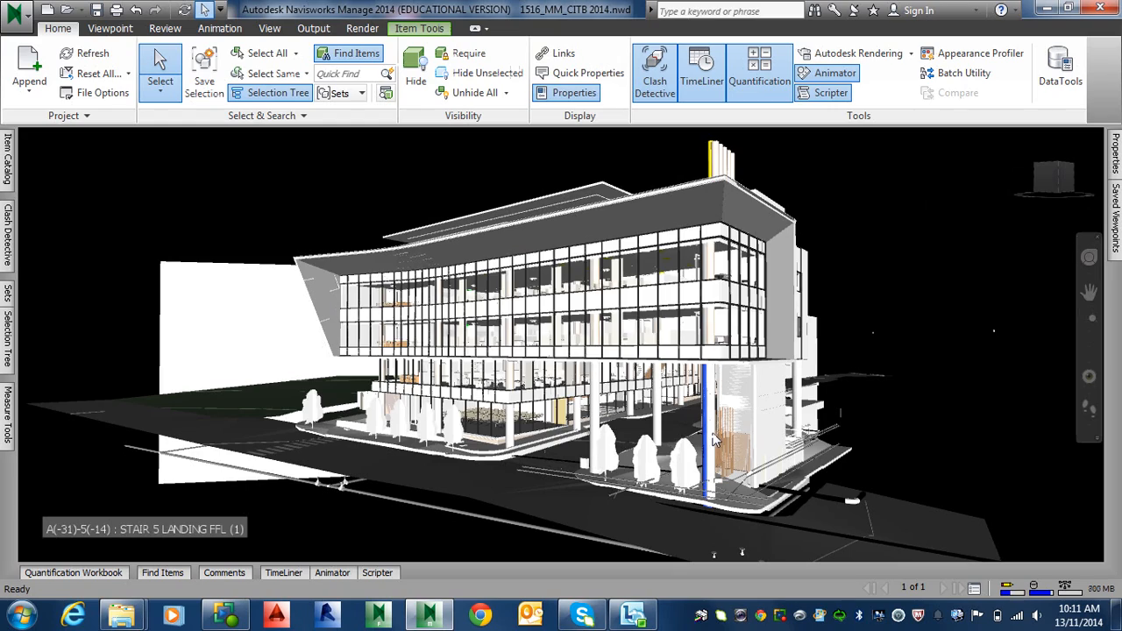
# Step: Orbit around to the opposite side of the building, show it whole from above and clear the column selection
pyautogui.moveTo(712, 434)
pyautogui.keyDown('shift'); pyautogui.mouseDown(button='middle')
pyautogui.moveTo(1064, 419)
pyautogui.moveTo(744, 458)
pyautogui.moveTo(805, 473)
pyautogui.moveTo(727, 412)
pyautogui.moveTo(530, 436)
pyautogui.moveTo(469, 429)
pyautogui.moveTo(711, 478)
pyautogui.moveTo(478, 399)
pyautogui.moveTo(285, 394)
pyautogui.moveTo(27, 421)
pyautogui.moveTo(27, 544)
pyautogui.mouseUp(button='middle'); pyautogui.keyUp('shift')
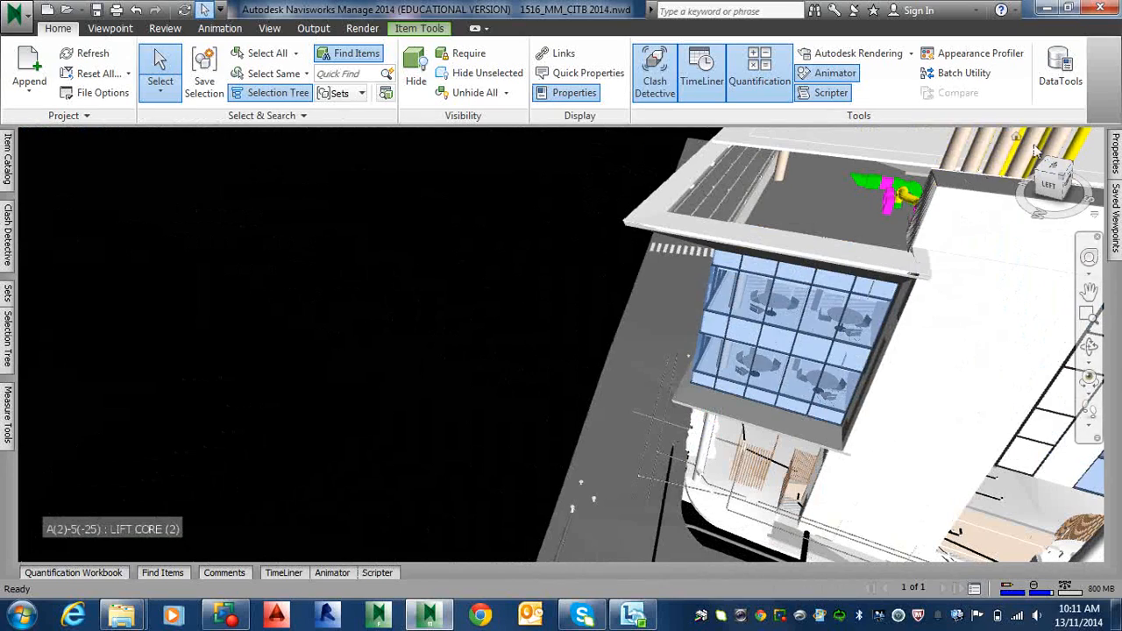
pyautogui.keyDown('shift'); pyautogui.moveTo(666, 210); pyautogui.dragTo(224, 218, button='middle'); pyautogui.keyUp('shift')
pyautogui.scroll(-10, 841, 210)
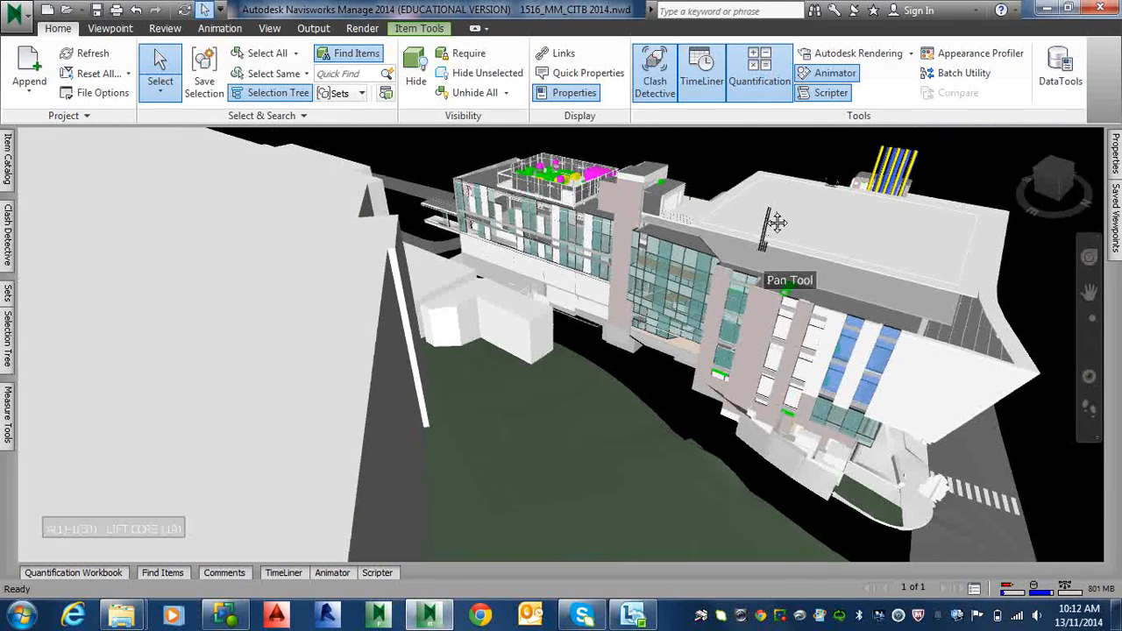
pyautogui.moveTo(777, 222); pyautogui.dragTo(760, 214, button='middle')
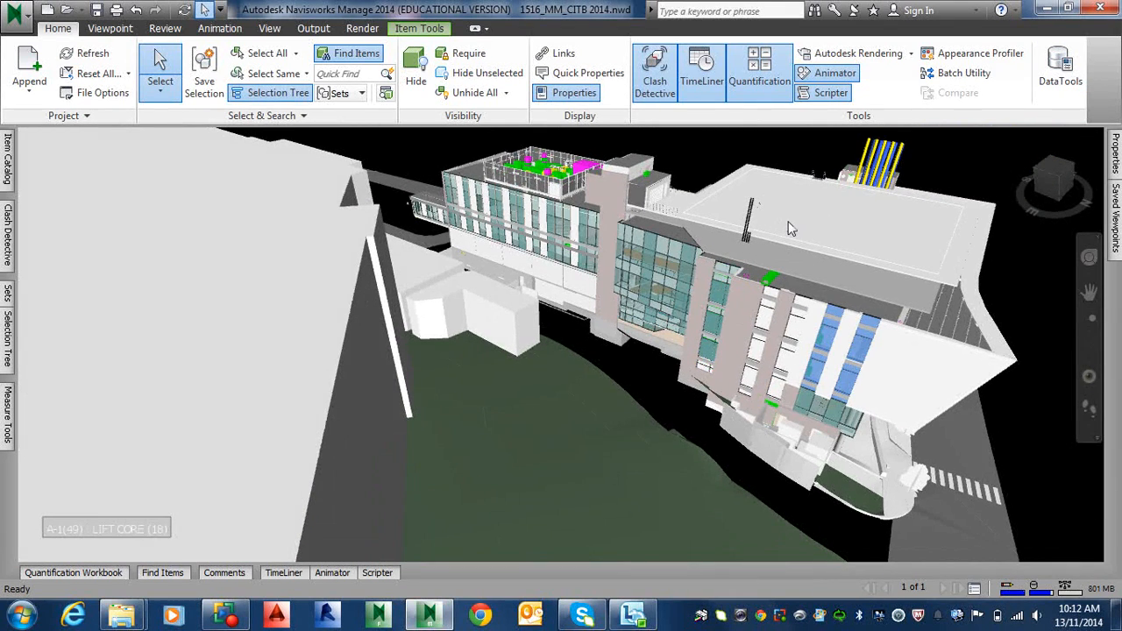
pyautogui.scroll(-2, 550, 195)
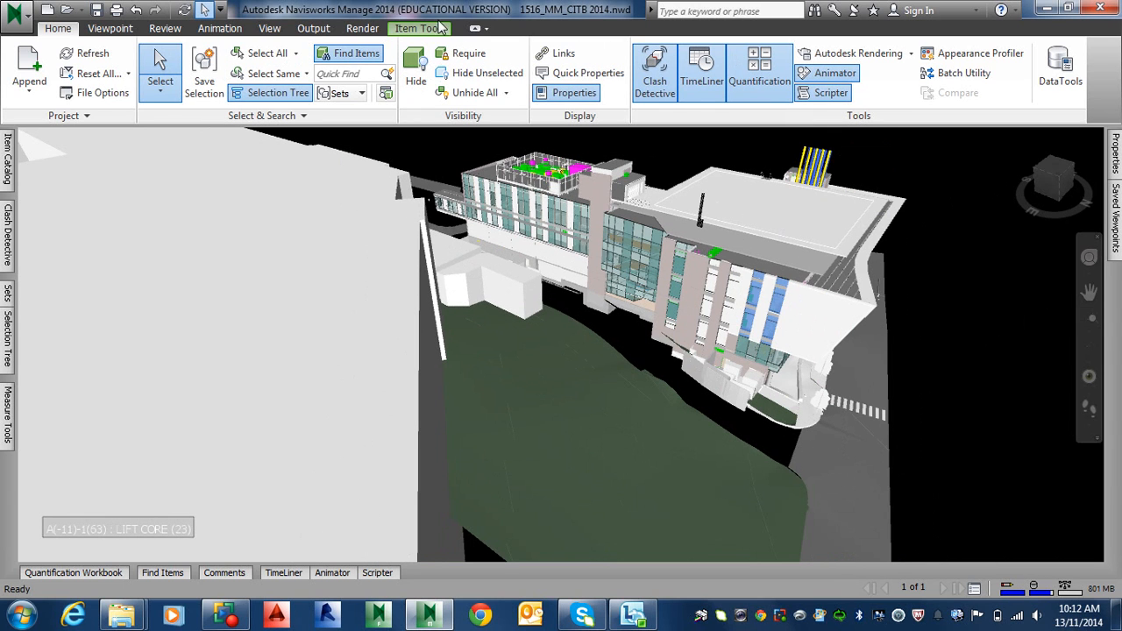
pyautogui.press('Escape')
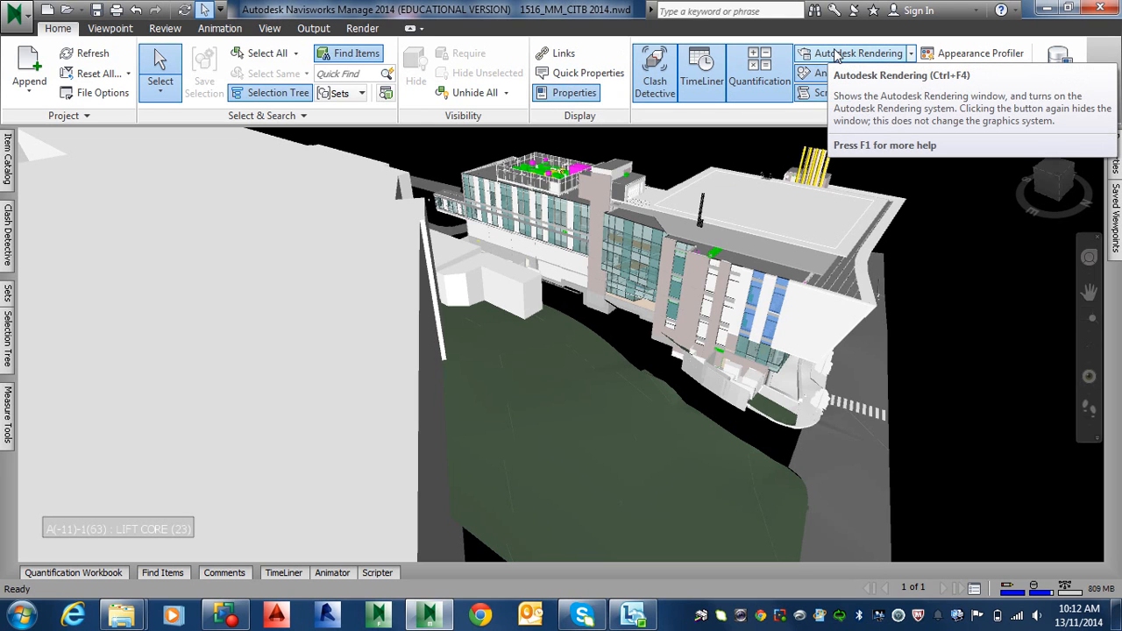
# Step: Enable sectioning for the current viewpoint and switch the sectioning mode to Planes
pyautogui.click(114, 28)
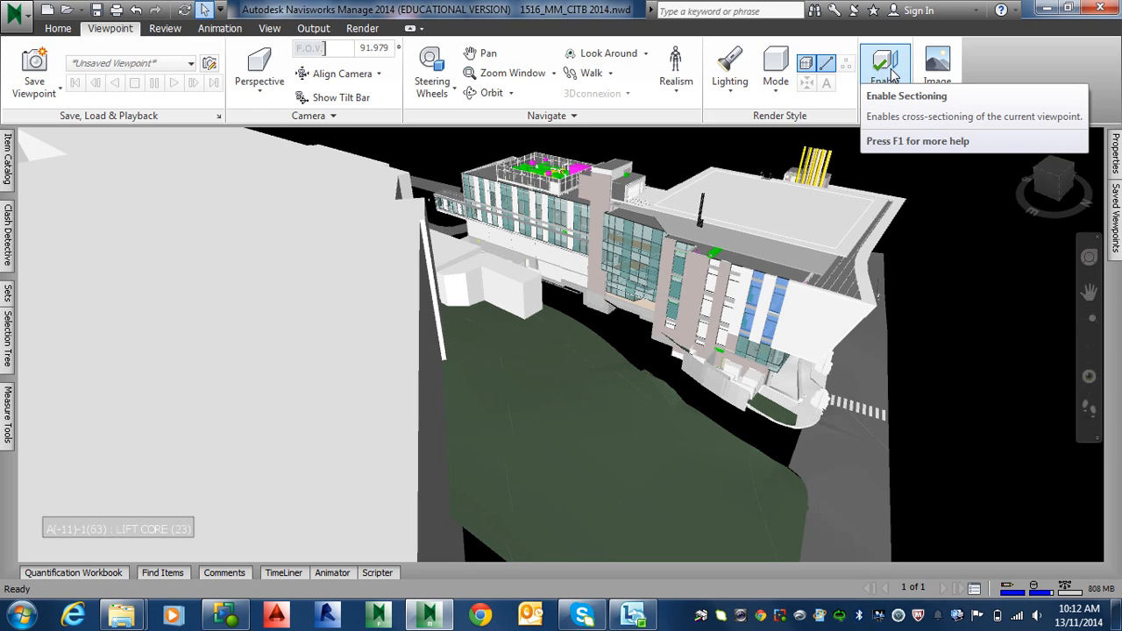
pyautogui.click(776, 88)
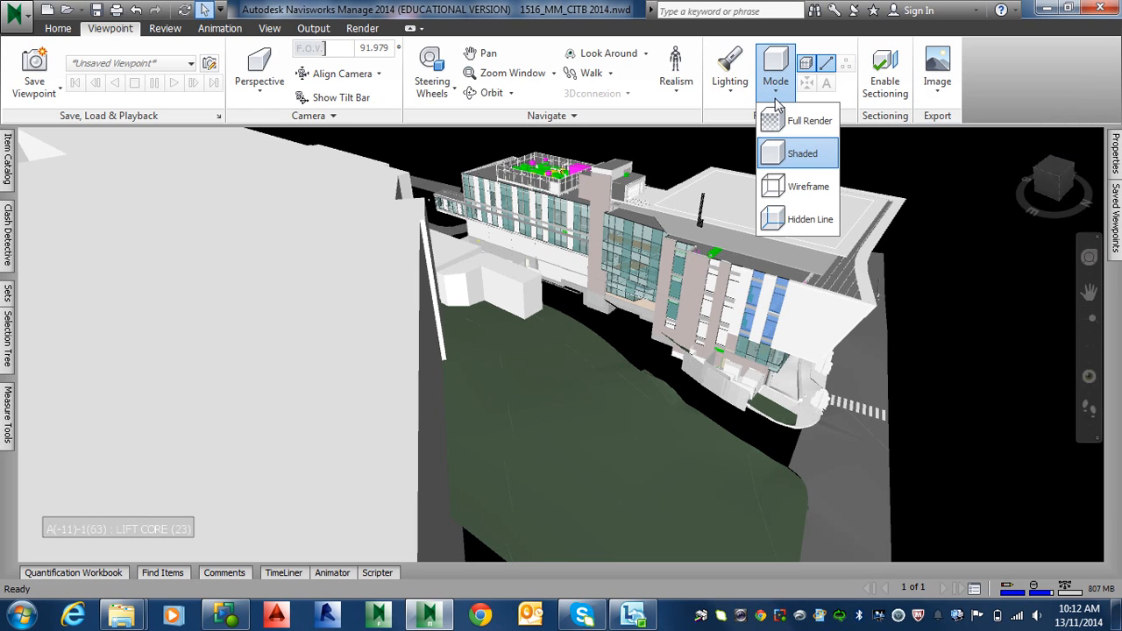
pyautogui.click(884, 84)
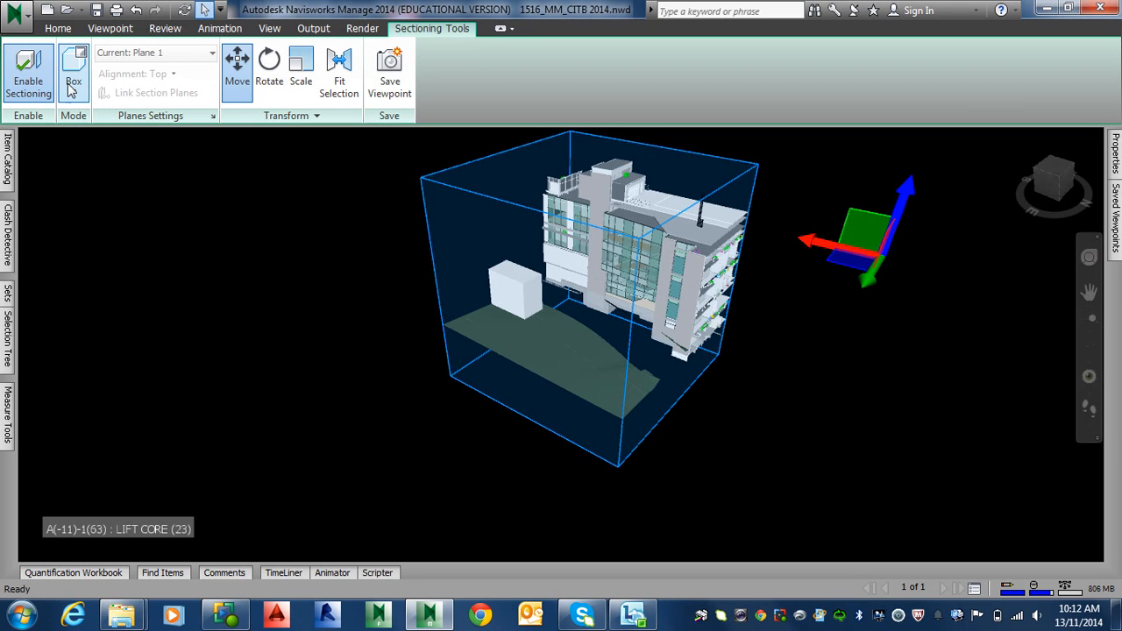
pyautogui.click(75, 92)
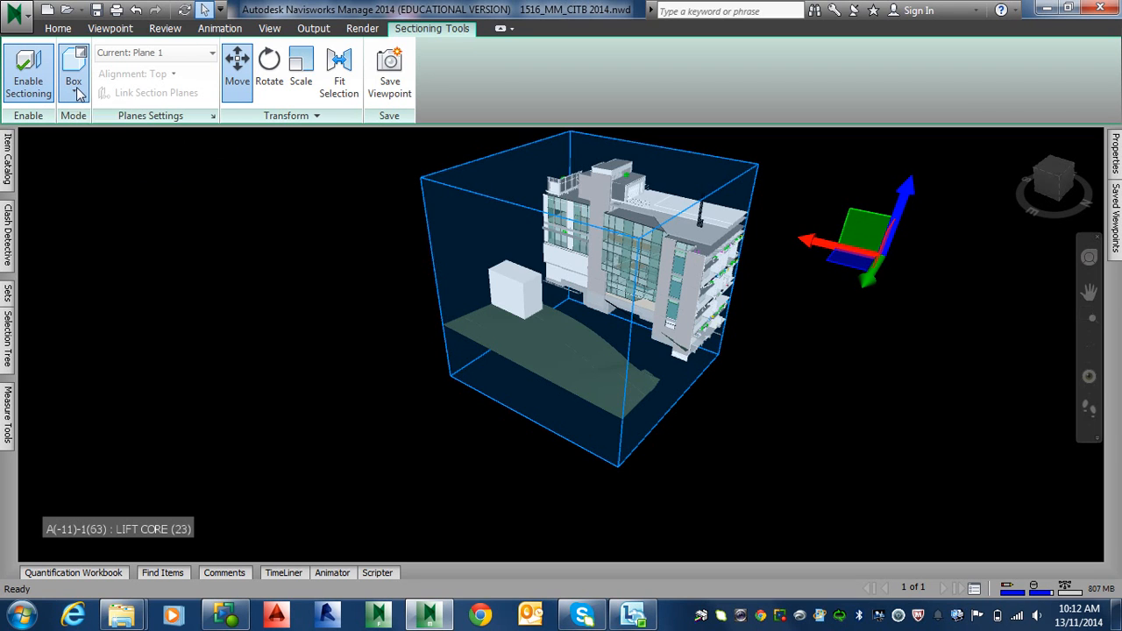
pyautogui.click(85, 122)
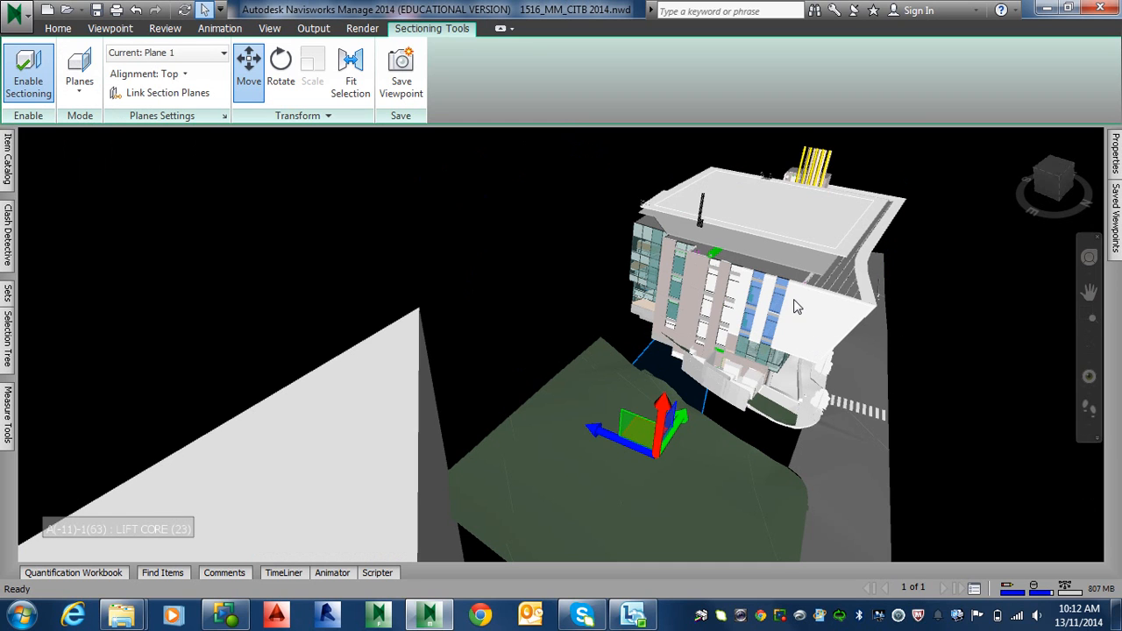
# Step: Select the large white block beside the site and hide it
pyautogui.scroll(-5, 745, 281)
pyautogui.moveTo(696, 406); pyautogui.dragTo(651, 292, button='middle')
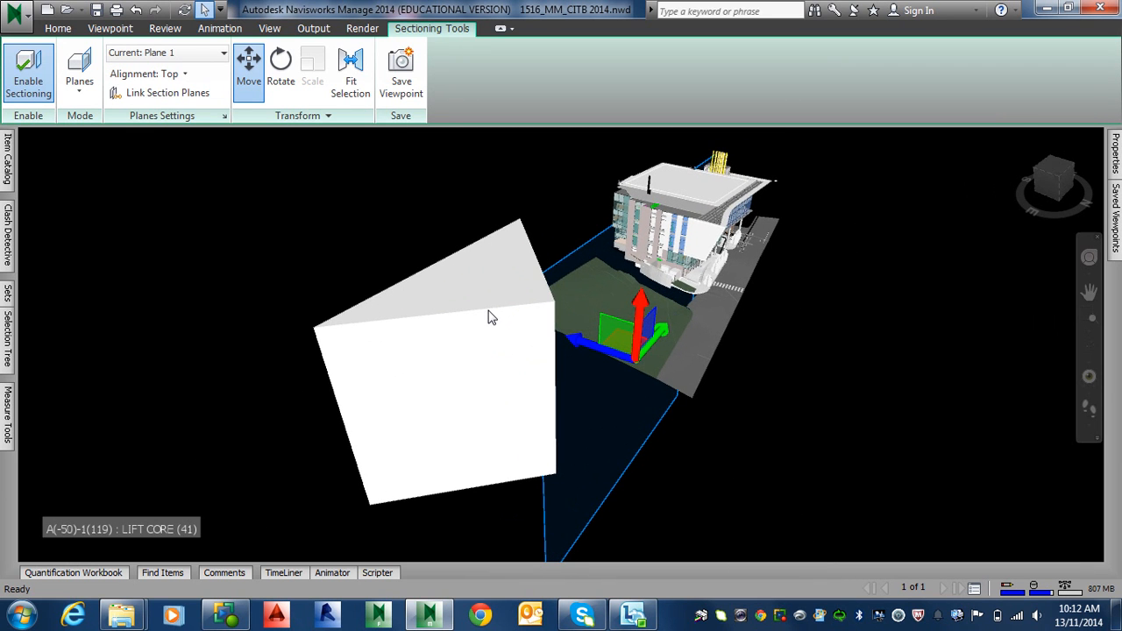
pyautogui.click(465, 323)
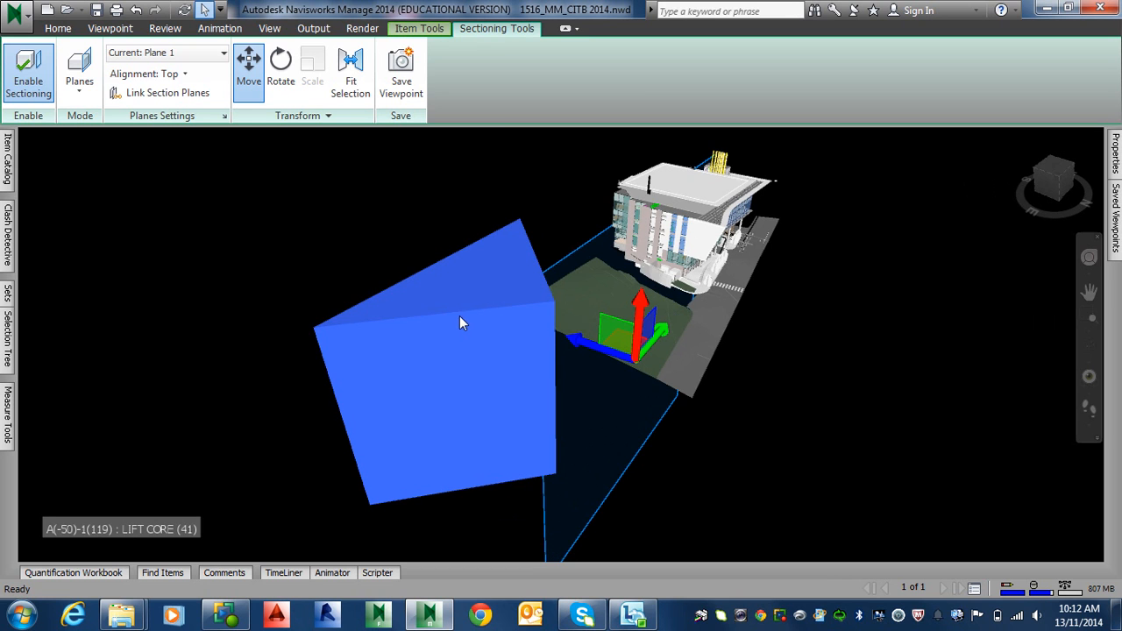
pyautogui.click(58, 28)
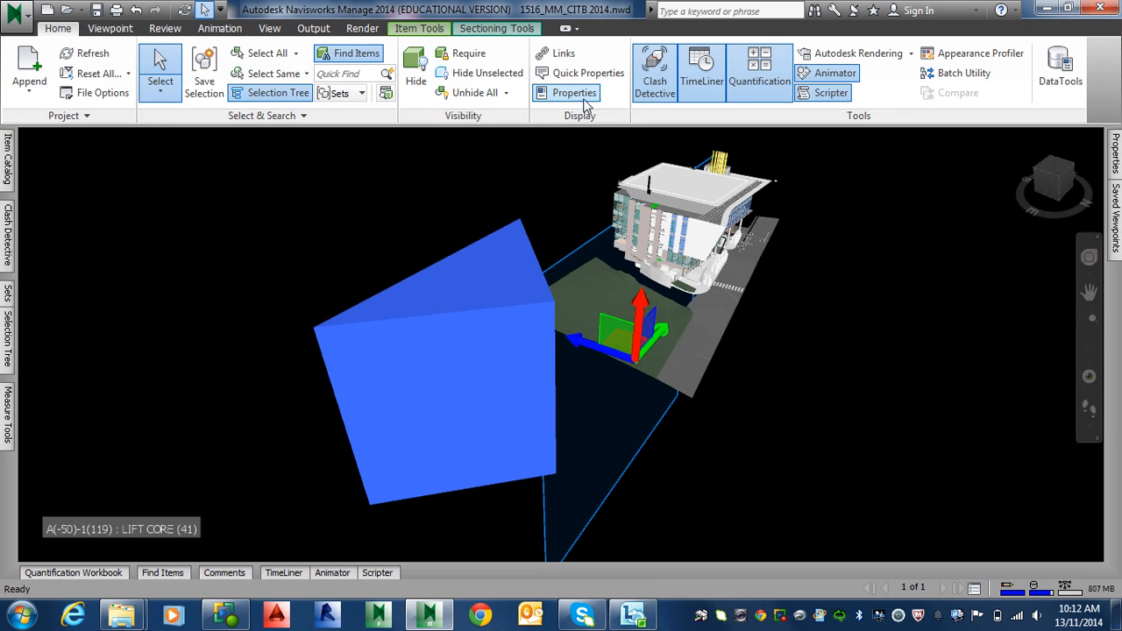
pyautogui.click(416, 66)
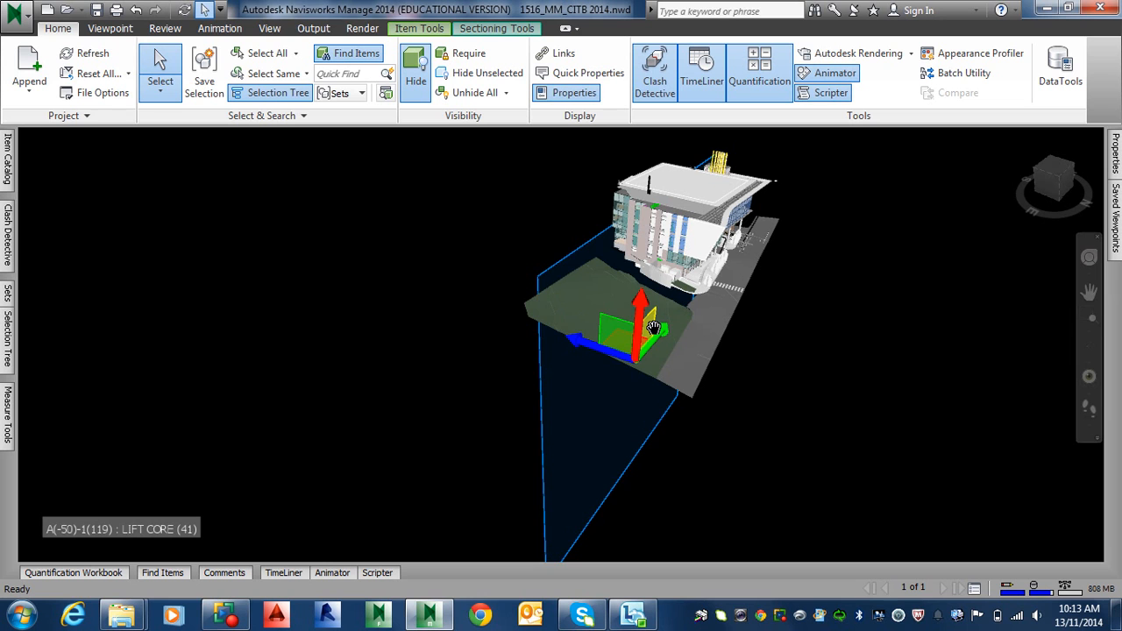
# Step: Move section Plane 1 outward past the side of the building and check its position from above
pyautogui.moveTo(677, 333)
pyautogui.mouseDown()
pyautogui.moveTo(684, 460)
pyautogui.moveTo(701, 478)
pyautogui.moveTo(657, 465)
pyautogui.moveTo(663, 324)
pyautogui.mouseUp()
pyautogui.scroll(3, 665, 323)
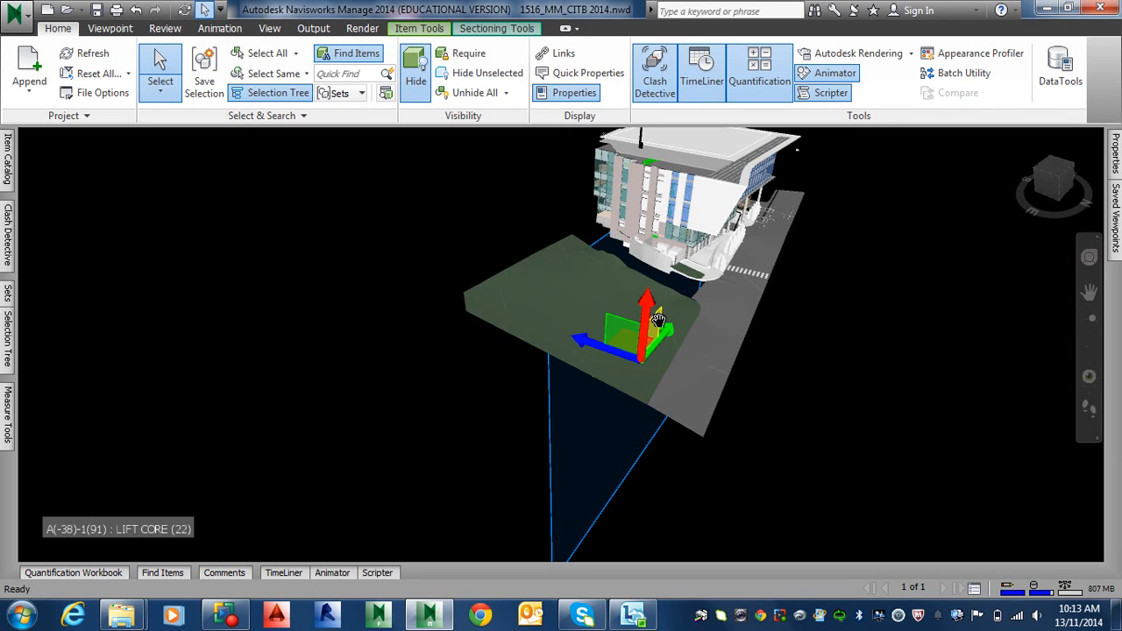
pyautogui.moveTo(658, 320); pyautogui.dragTo(719, 217)
pyautogui.keyDown('shift'); pyautogui.moveTo(692, 339); pyautogui.dragTo(870, 409, button='middle'); pyautogui.keyUp('shift')
pyautogui.scroll(-1, 722, 350)
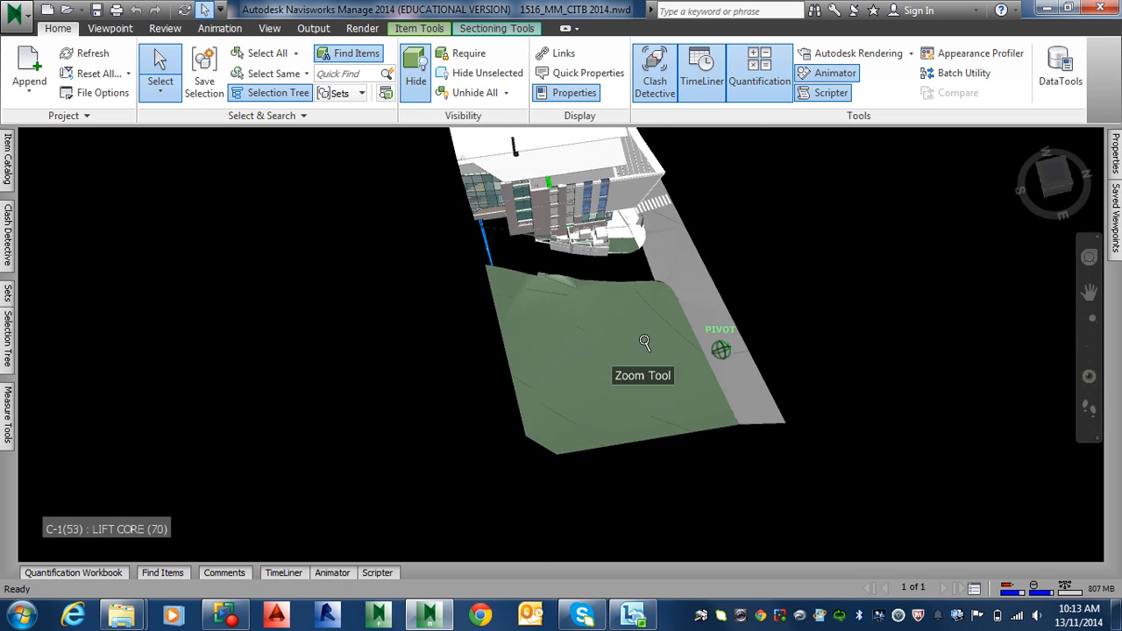
pyautogui.moveTo(644, 343); pyautogui.dragTo(761, 437, button='middle')
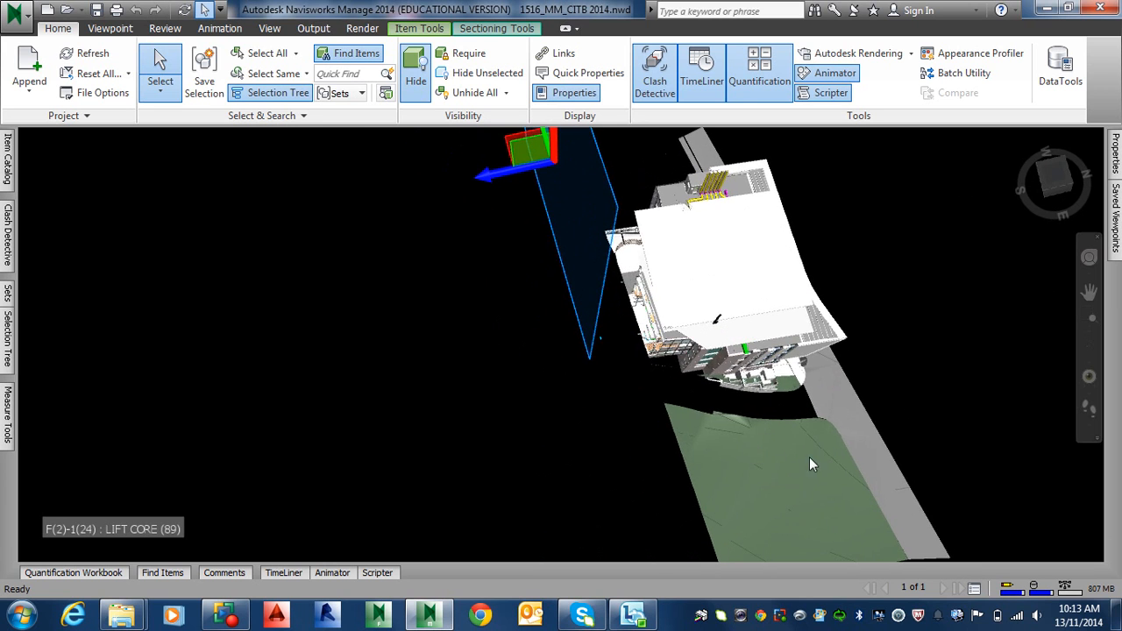
pyautogui.keyDown('shift'); pyautogui.moveTo(809, 465); pyautogui.dragTo(786, 307, button='middle'); pyautogui.keyUp('shift')
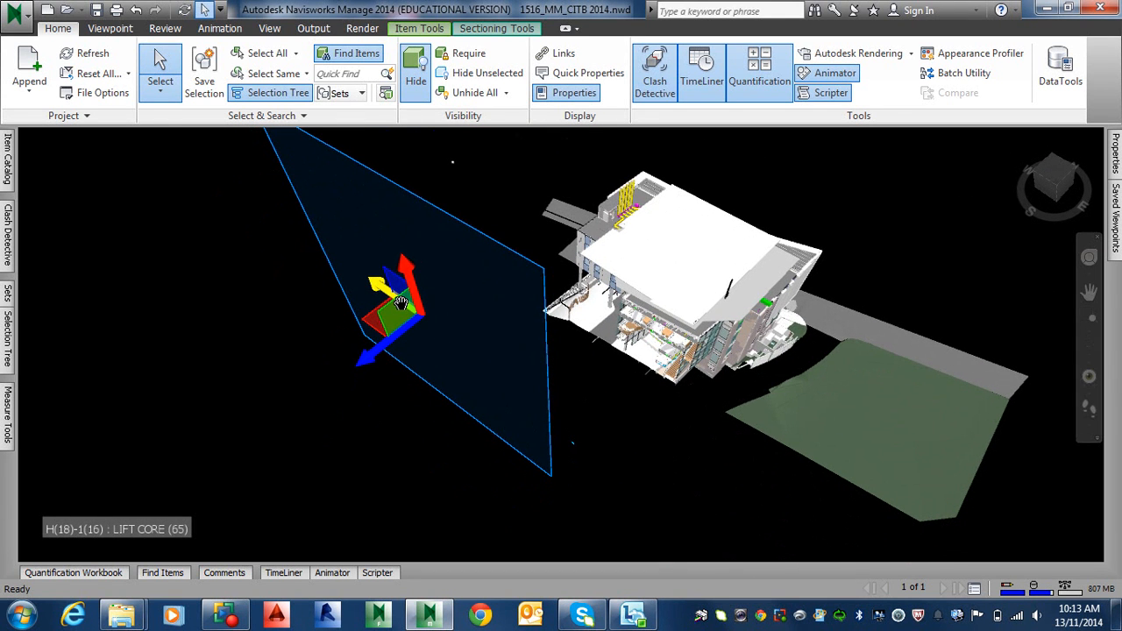
# Step: Move section Plane 1 back in towards the building so it cuts into the long facade
pyautogui.moveTo(399, 285); pyautogui.dragTo(633, 249)
pyautogui.moveTo(633, 249)
pyautogui.keyDown('shift'); pyautogui.mouseDown(button='middle')
pyautogui.moveTo(594, 274)
pyautogui.moveTo(567, 265)
pyautogui.moveTo(755, 401)
pyautogui.moveTo(600, 420)
pyautogui.moveTo(488, 409)
pyautogui.moveTo(509, 404)
pyautogui.mouseUp(button='middle'); pyautogui.keyUp('shift')
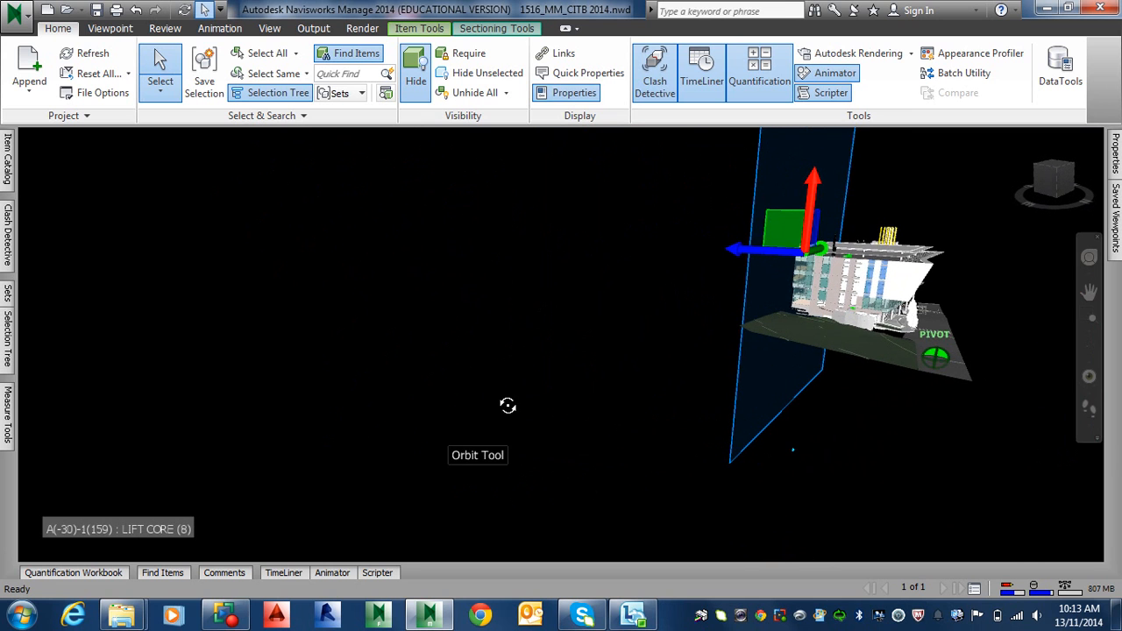
pyautogui.moveTo(792, 235); pyautogui.dragTo(837, 255)
pyautogui.moveTo(784, 376)
pyautogui.keyDown('shift'); pyautogui.mouseDown(button='middle')
pyautogui.moveTo(882, 431)
pyautogui.moveTo(985, 429)
pyautogui.moveTo(965, 426)
pyautogui.mouseUp(button='middle'); pyautogui.keyUp('shift')
# Step: Adjust section Plane 1 from the Top view so it cuts lengthwise through the building
pyautogui.click(1058, 186)
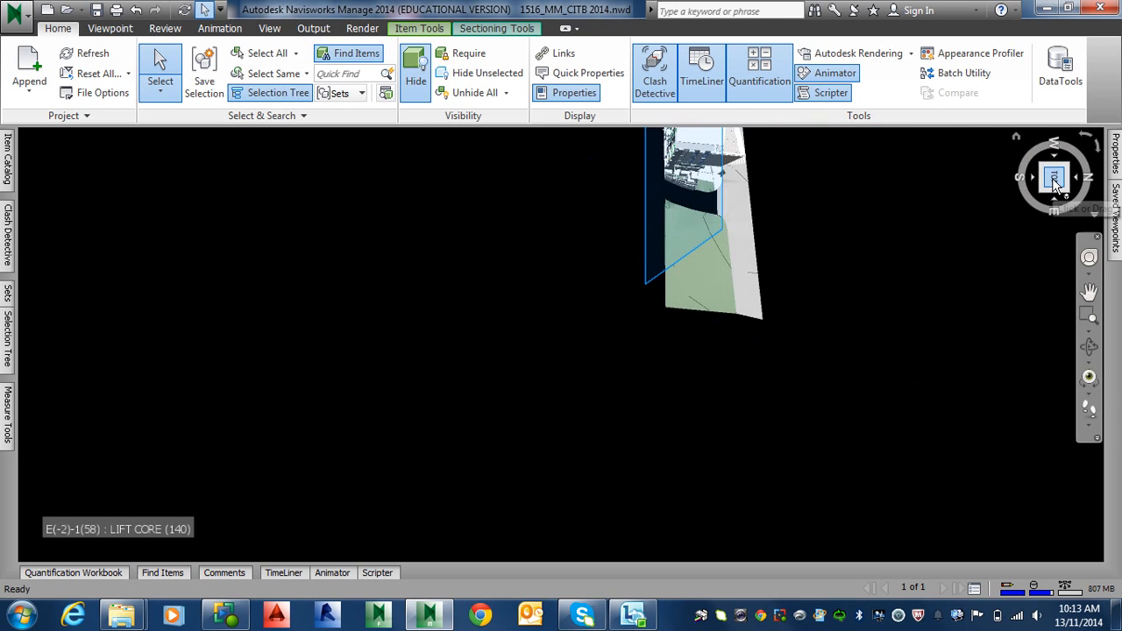
pyautogui.moveTo(772, 215); pyautogui.dragTo(734, 464, button='middle')
pyautogui.moveTo(647, 332)
pyautogui.mouseDown()
pyautogui.moveTo(701, 328)
pyautogui.moveTo(644, 326)
pyautogui.moveTo(660, 325)
pyautogui.mouseUp()
pyautogui.keyDown('shift'); pyautogui.moveTo(690, 306); pyautogui.dragTo(745, 395, button='middle'); pyautogui.keyUp('shift')
pyautogui.scroll(5, 713, 385)
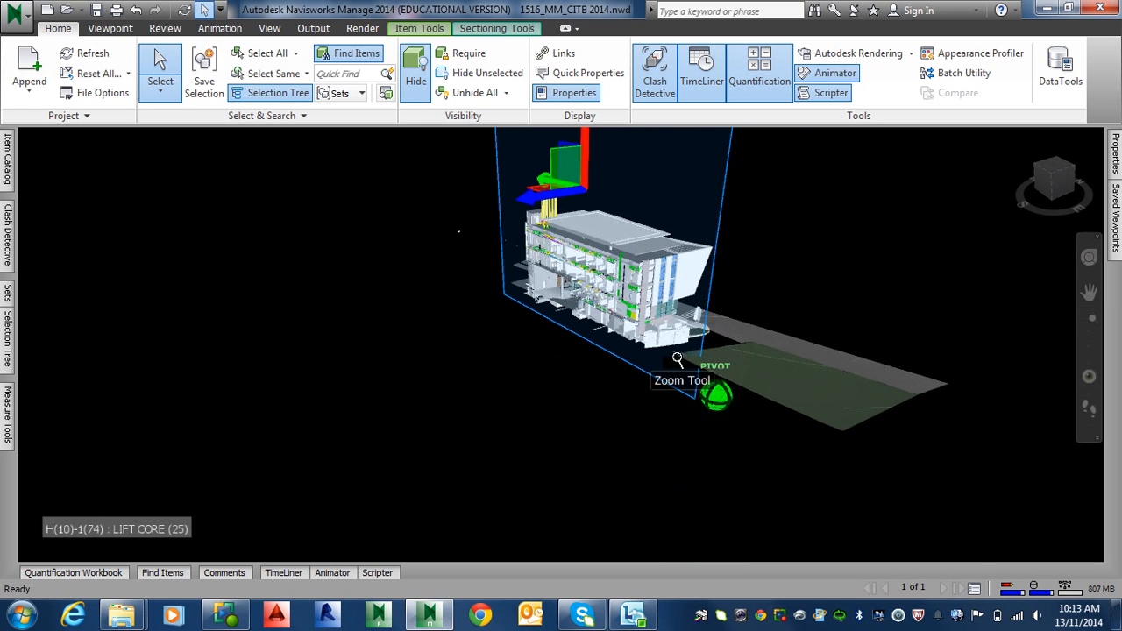
# Step: Clear the selection and examine the sectioned floors, ceiling services and furnished rooms up close
pyautogui.moveTo(677, 359); pyautogui.dragTo(698, 384, button='middle')
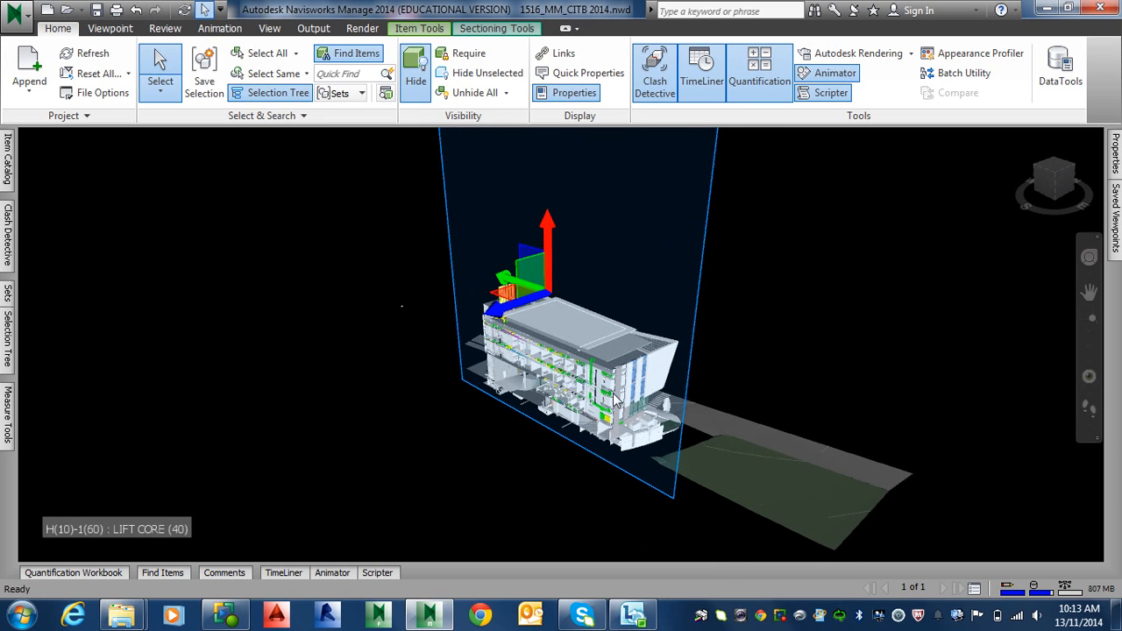
pyautogui.scroll(3, 594, 387)
pyautogui.moveTo(550, 391); pyautogui.dragTo(535, 382, button='middle')
pyautogui.click(412, 375)
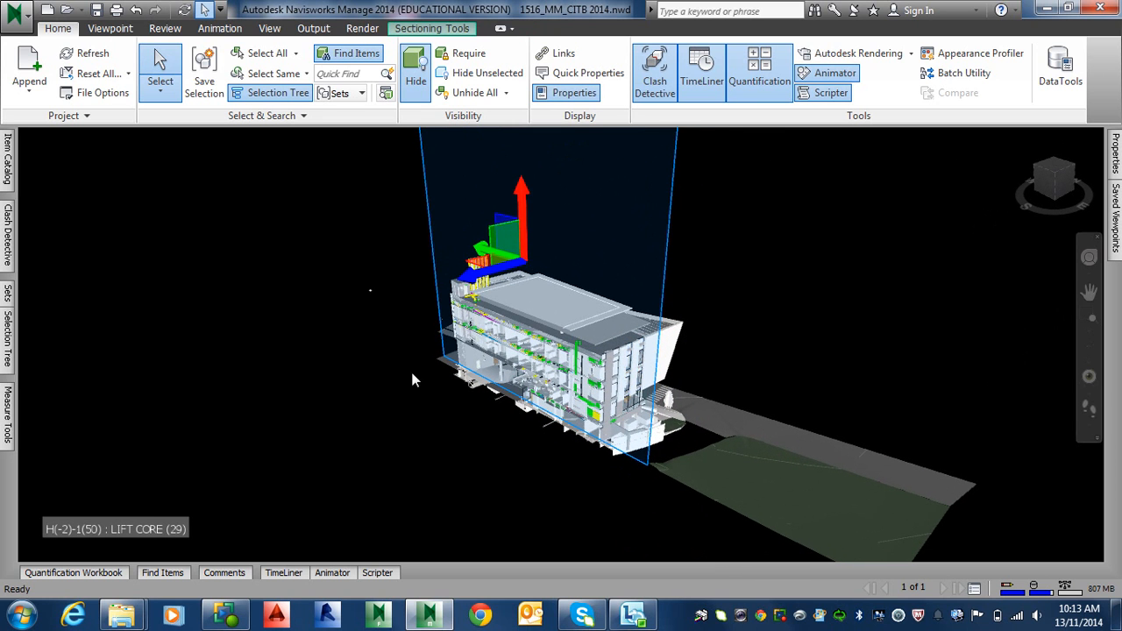
pyautogui.scroll(8, 556, 421)
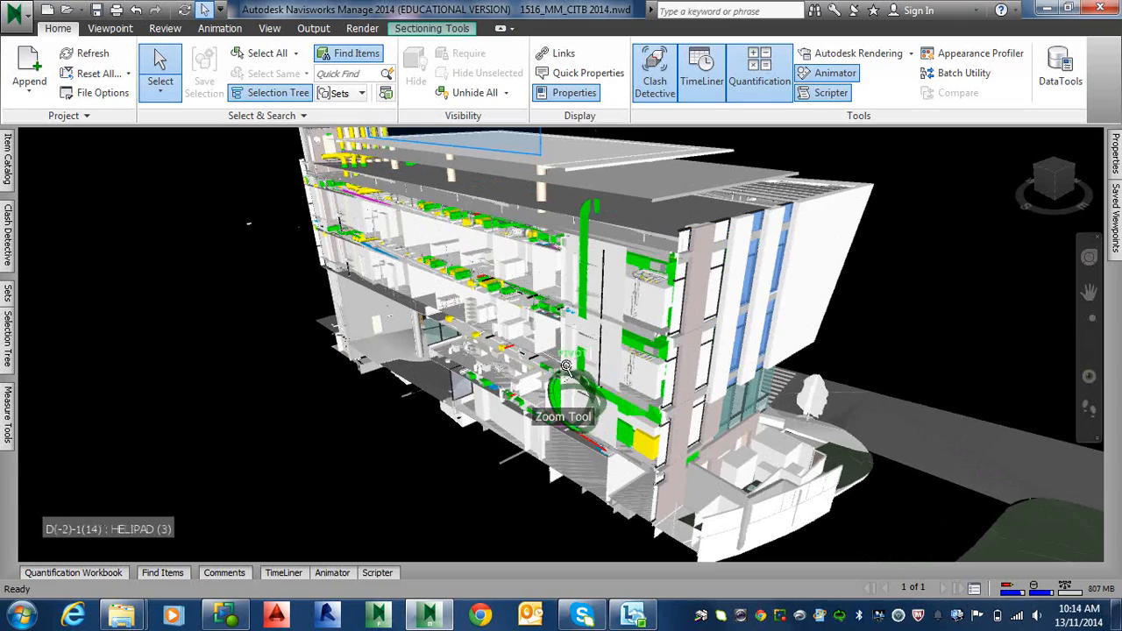
pyautogui.scroll(4, 611, 377)
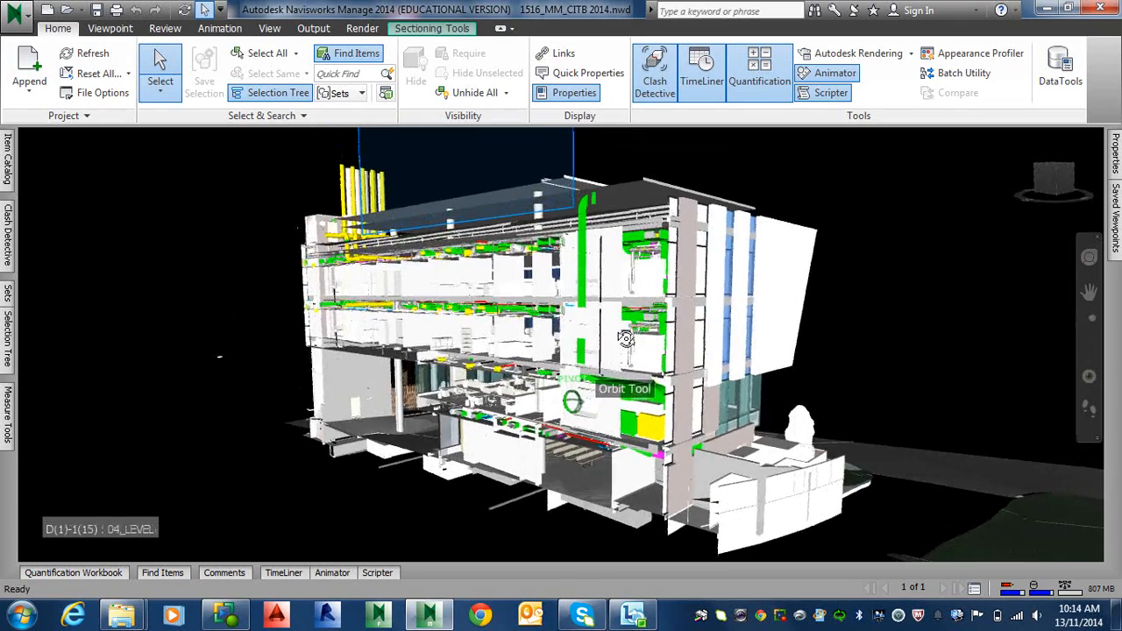
pyautogui.scroll(4, 488, 322)
pyautogui.scroll(8, 488, 322)
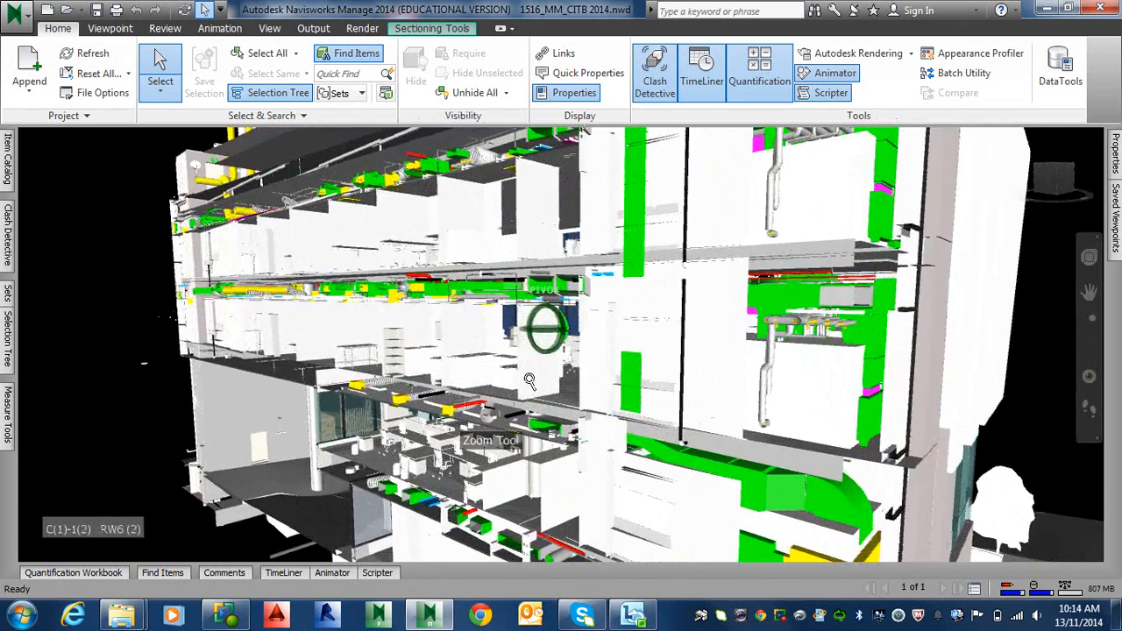
pyautogui.scroll(6, 523, 401)
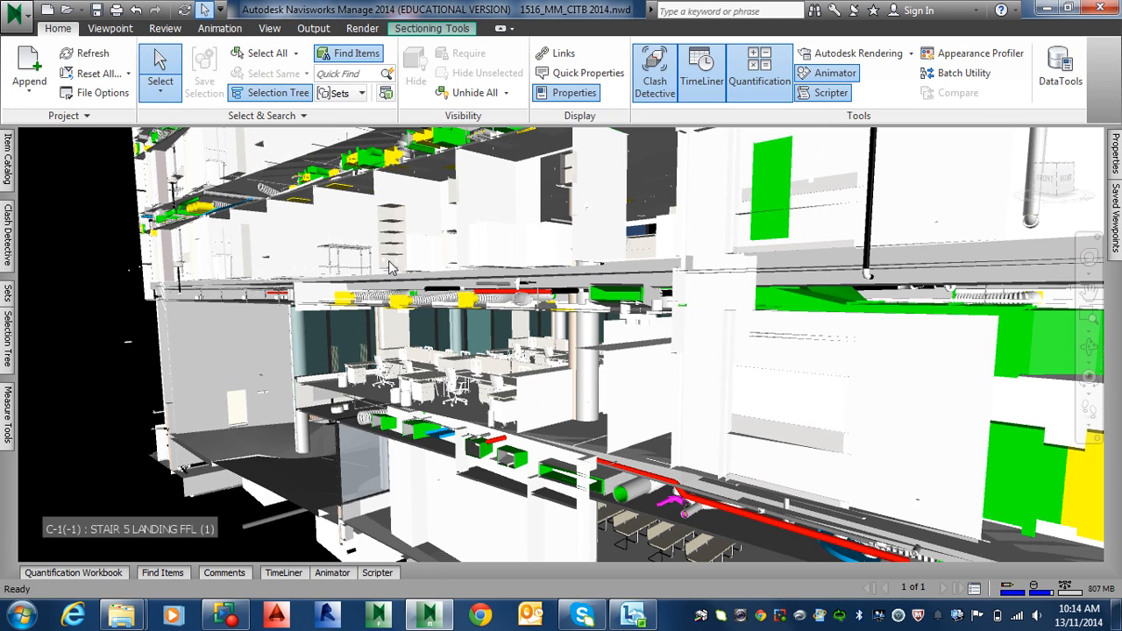
# Step: Go back to the sectioning tools and choose Planes as the sectioning mode again
pyautogui.click(110, 28)
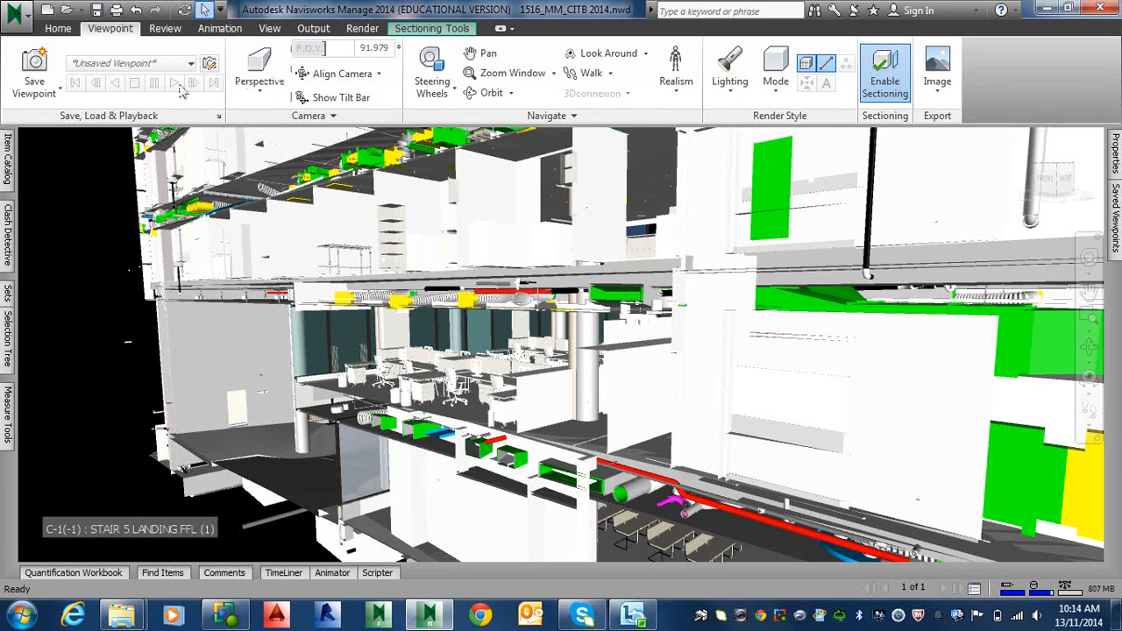
pyautogui.click(456, 29)
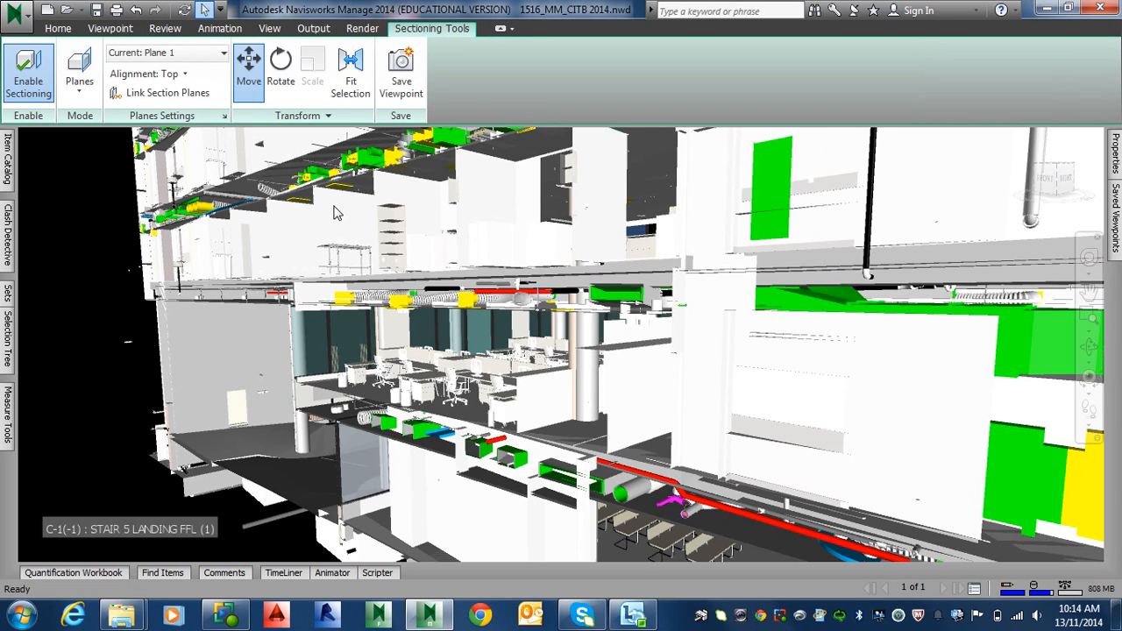
pyautogui.click(78, 87)
pyautogui.click(92, 122)
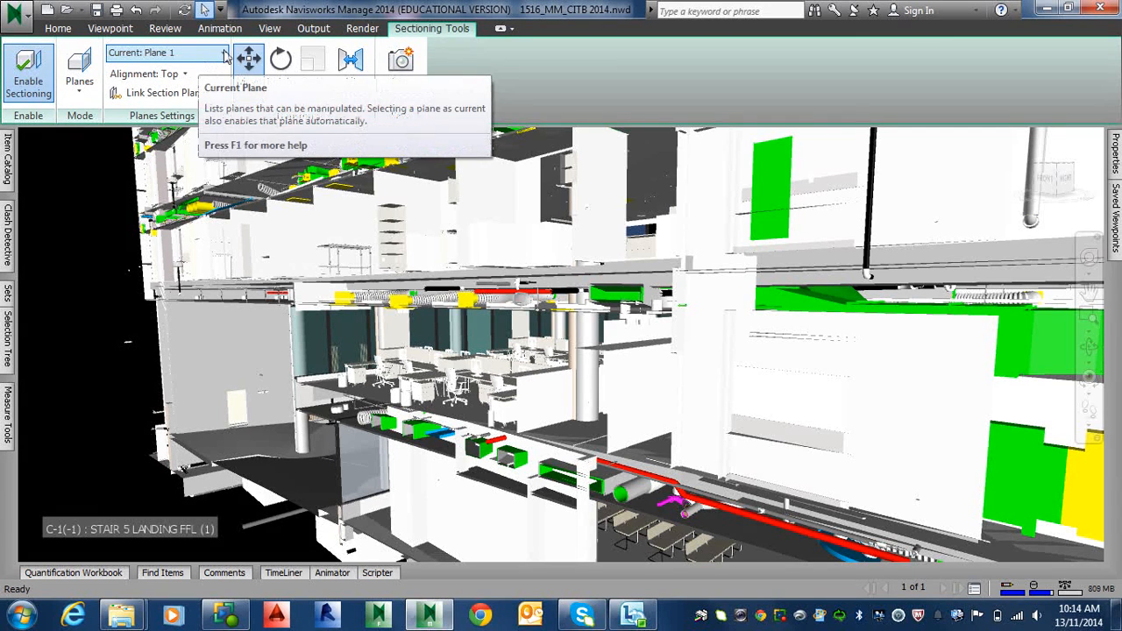
# Step: Turn on section Plane 2 in addition to Plane 1 and view the doubly cut building from above
pyautogui.click(280, 335)
pyautogui.scroll(-8, 287, 312)
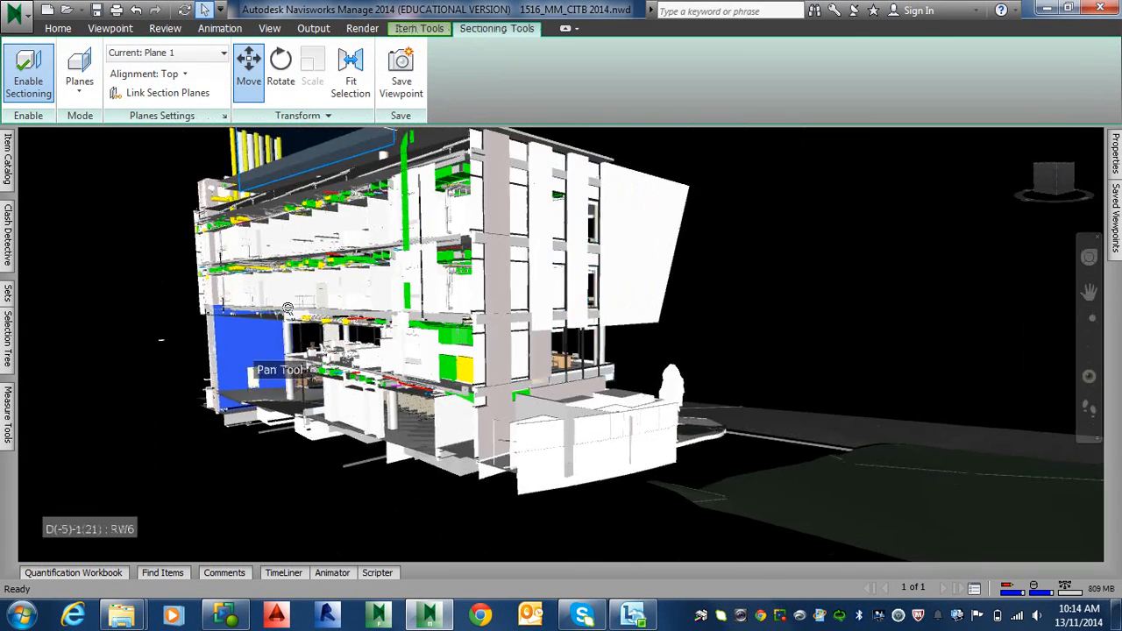
pyautogui.moveTo(290, 312); pyautogui.dragTo(294, 447, button='middle')
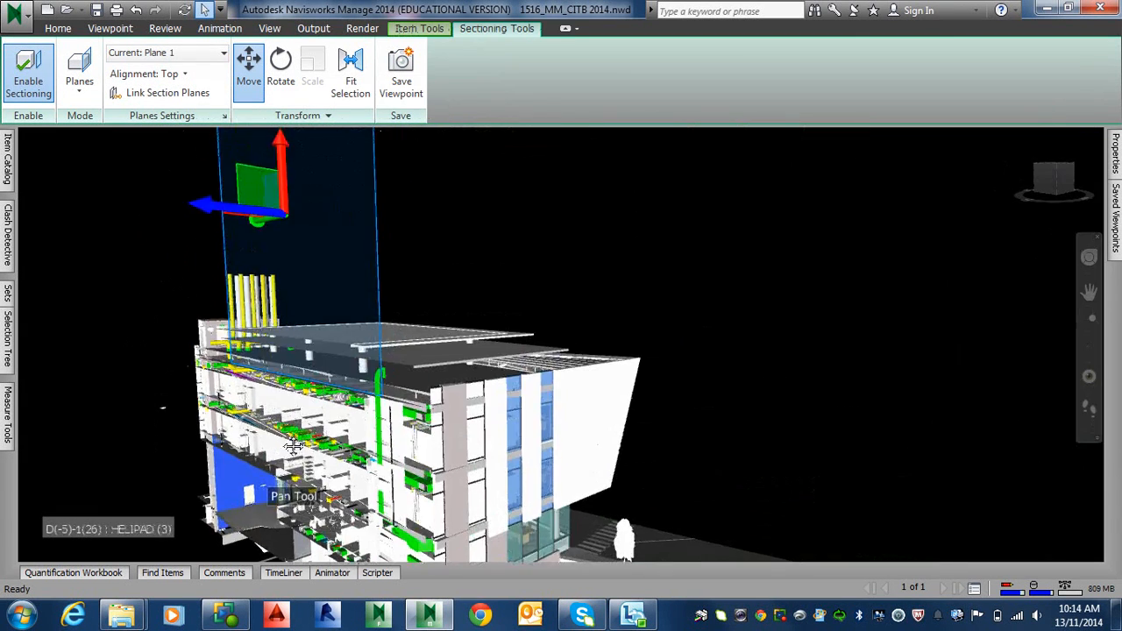
pyautogui.click(224, 53)
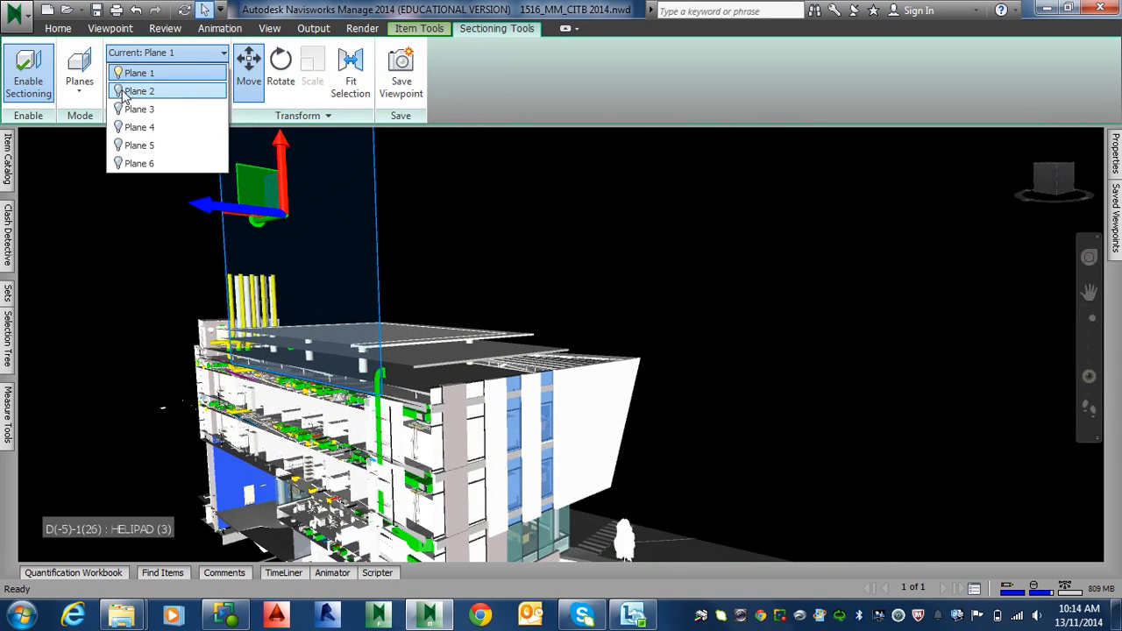
pyautogui.click(119, 92)
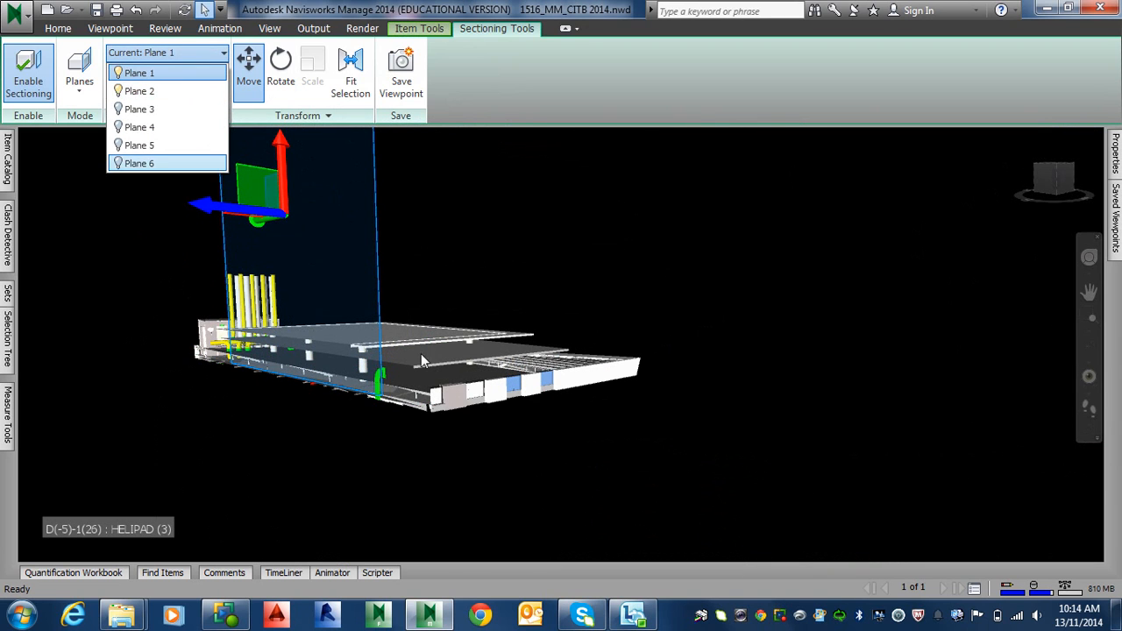
pyautogui.click(500, 362)
pyautogui.moveTo(477, 351)
pyautogui.mouseDown(button='middle')
pyautogui.moveTo(461, 412)
pyautogui.moveTo(468, 442)
pyautogui.moveTo(438, 388)
pyautogui.moveTo(393, 383)
pyautogui.moveTo(389, 421)
pyautogui.mouseUp(button='middle')
pyautogui.scroll(-4, 467, 443)
pyautogui.keyDown('shift'); pyautogui.moveTo(430, 480); pyautogui.dragTo(298, 483, button='middle'); pyautogui.keyUp('shift')
pyautogui.moveTo(483, 488)
pyautogui.keyDown('shift'); pyautogui.mouseDown(button='middle')
pyautogui.moveTo(493, 472)
pyautogui.moveTo(566, 508)
pyautogui.moveTo(737, 468)
pyautogui.moveTo(735, 509)
pyautogui.moveTo(655, 416)
pyautogui.mouseUp(button='middle'); pyautogui.keyUp('shift')
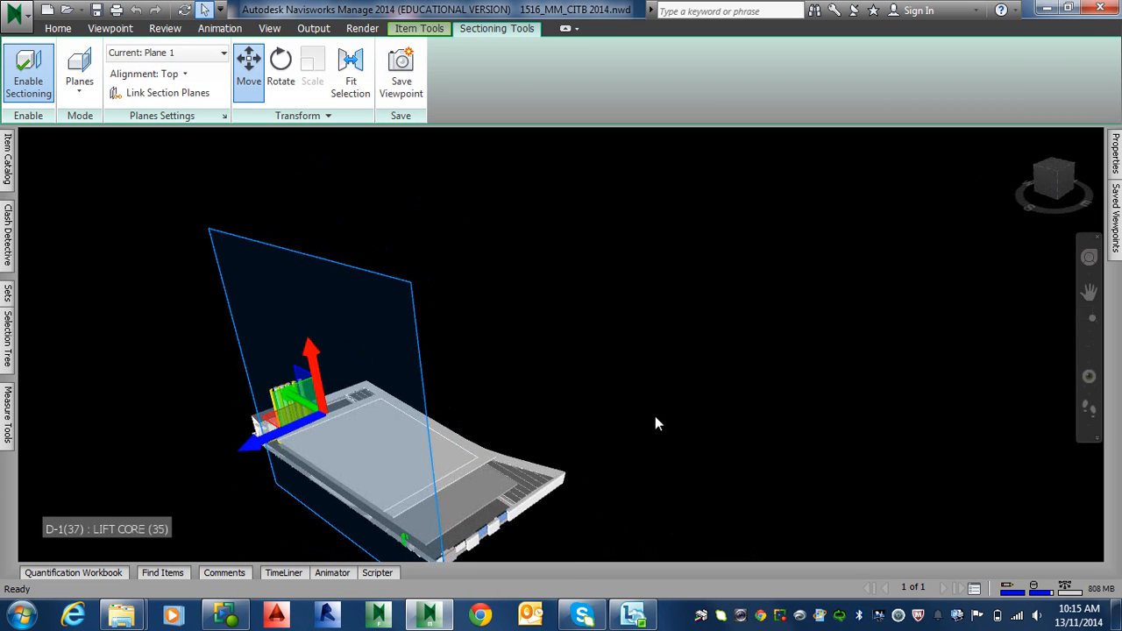
# Step: Turn on section Plane 3 in addition to Planes 1 and 2, and switch the sectioning mode to Box
pyautogui.click(216, 57)
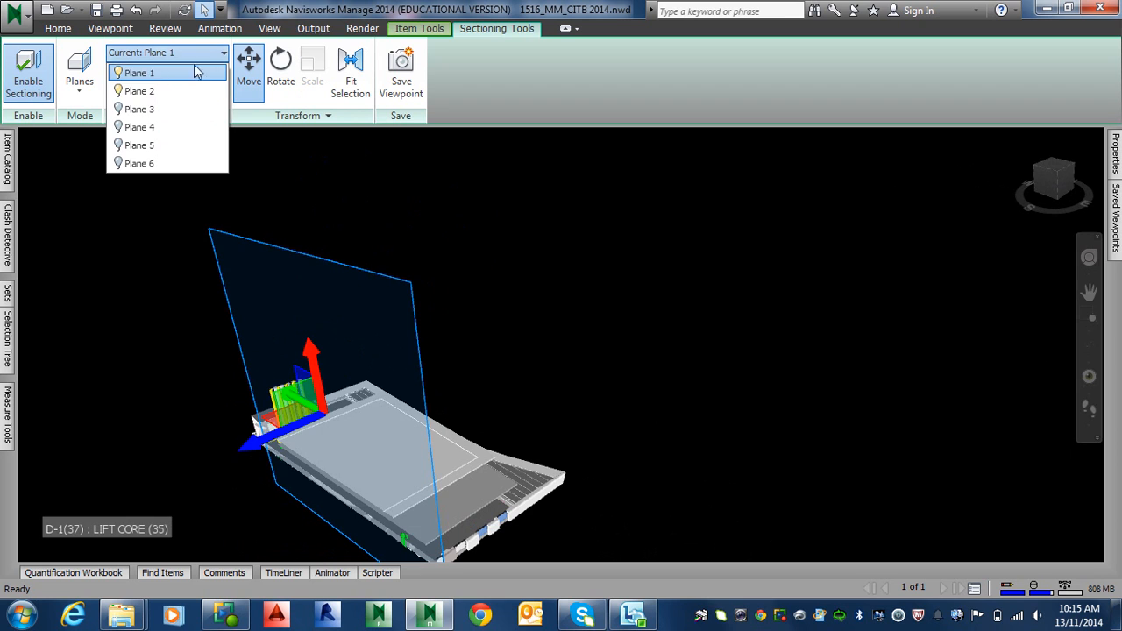
pyautogui.click(119, 110)
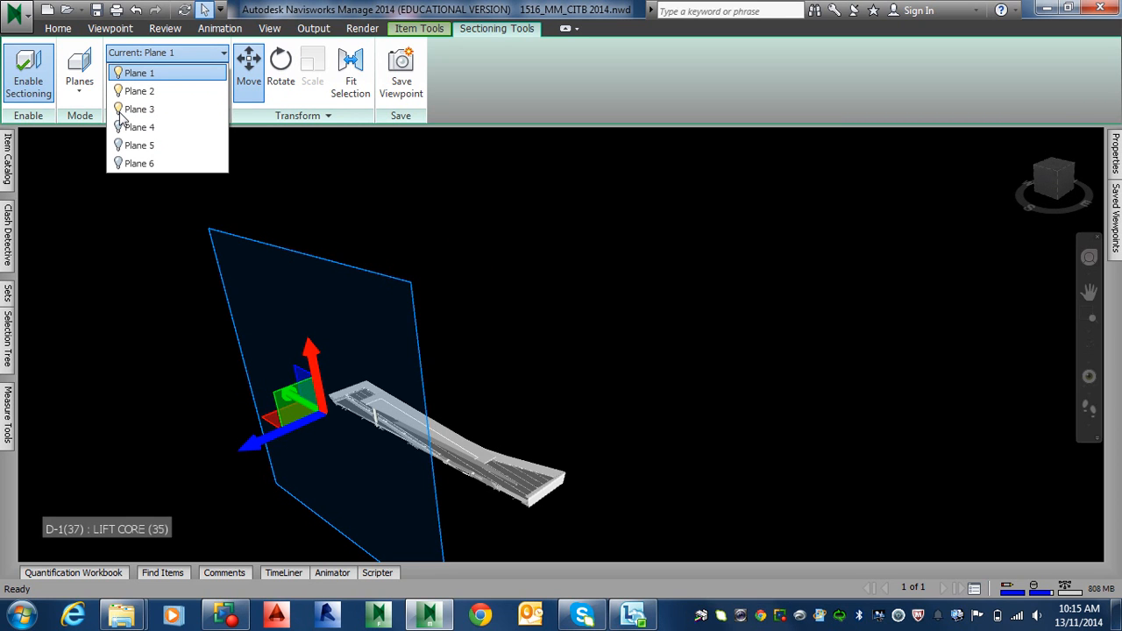
pyautogui.click(77, 87)
pyautogui.click(79, 85)
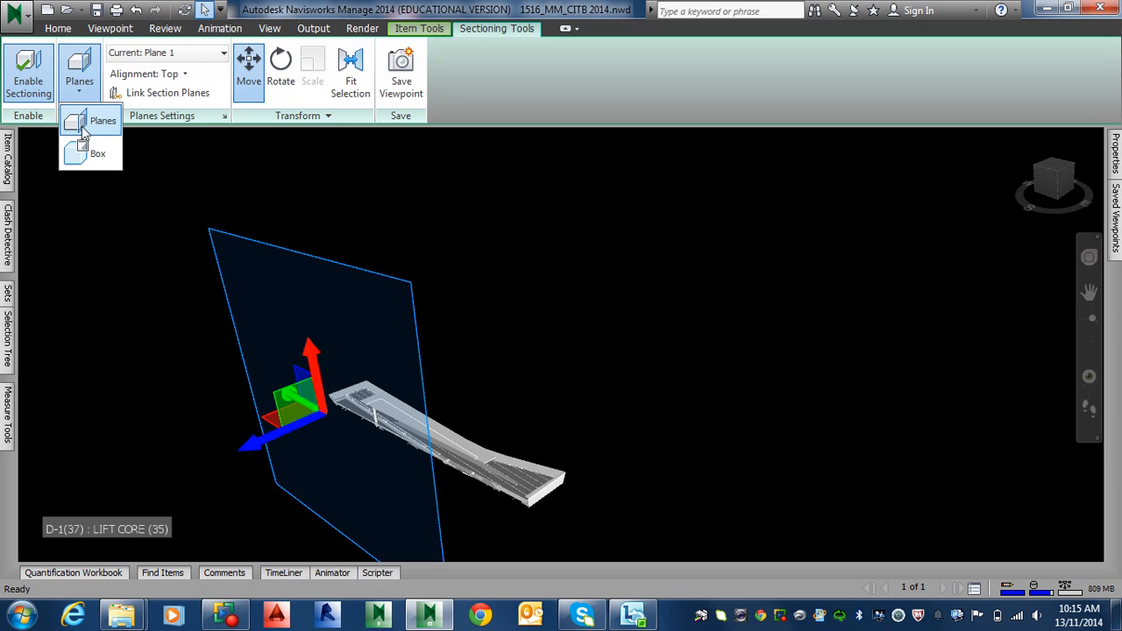
pyautogui.click(84, 154)
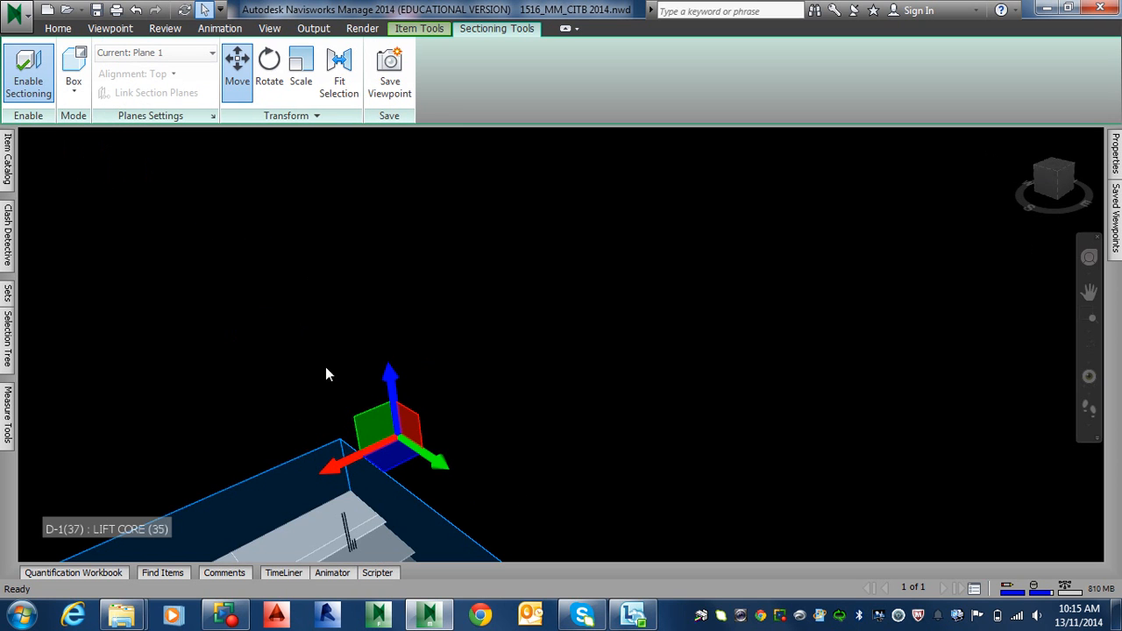
# Step: Clear the selection and move the section box sideways through the building to expose the interior floors and stair core
pyautogui.moveTo(349, 440); pyautogui.dragTo(526, 220, button='middle')
pyautogui.moveTo(527, 485); pyautogui.dragTo(517, 413, button='middle')
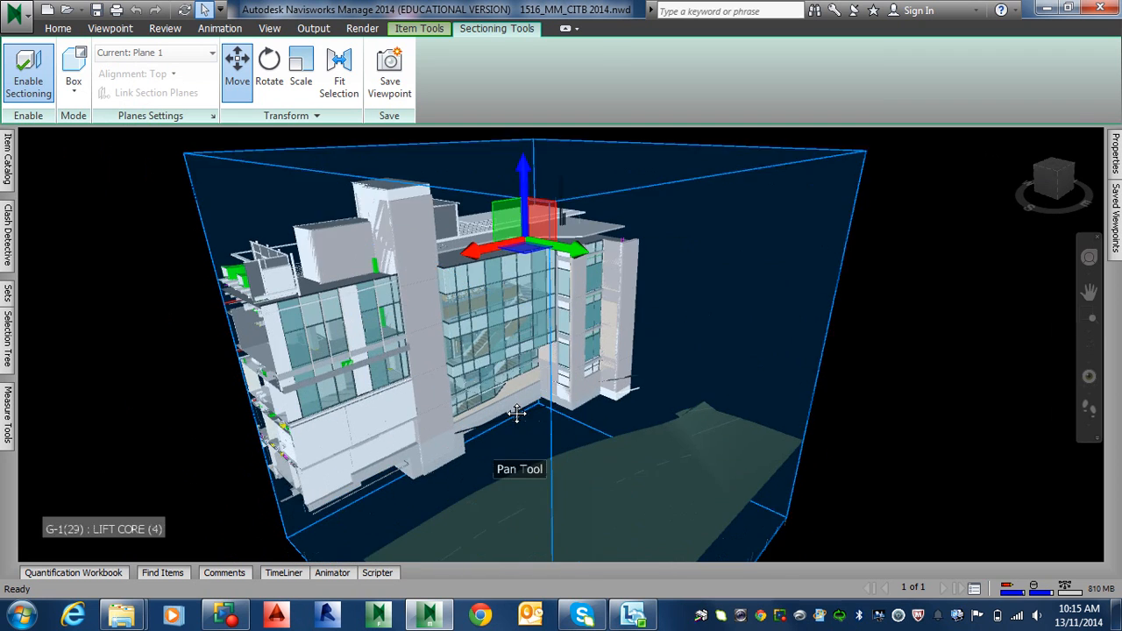
pyautogui.keyDown('shift'); pyautogui.moveTo(544, 452); pyautogui.dragTo(743, 391, button='middle'); pyautogui.keyUp('shift')
pyautogui.keyDown('shift'); pyautogui.moveTo(624, 334); pyautogui.dragTo(523, 375, button='middle'); pyautogui.keyUp('shift')
pyautogui.moveTo(523, 375); pyautogui.dragTo(526, 438, button='middle')
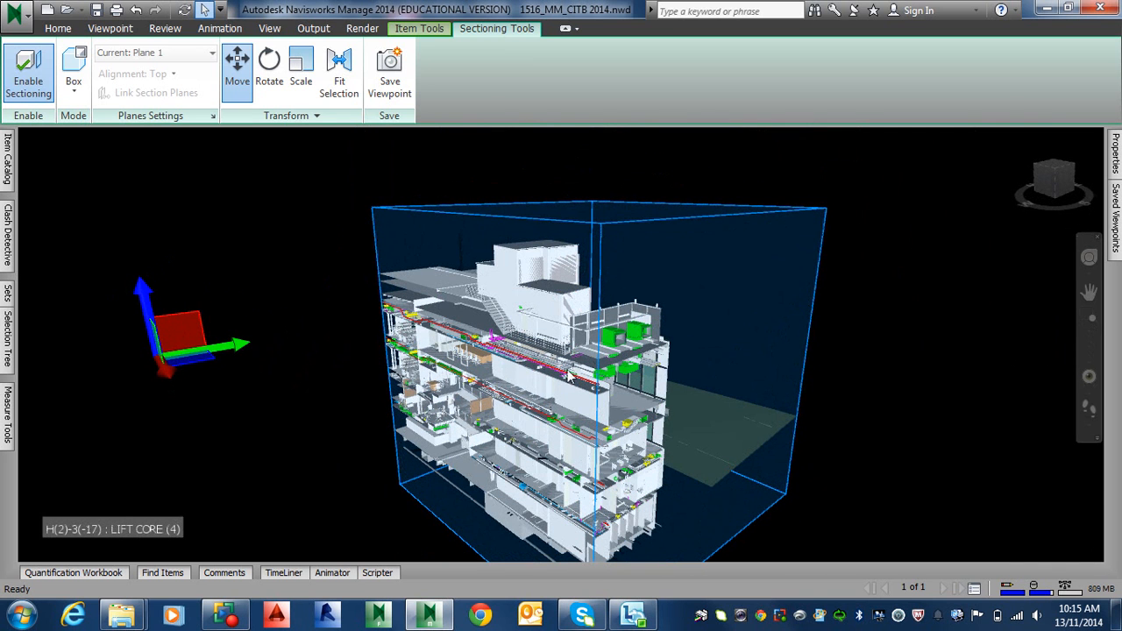
pyautogui.click(667, 260)
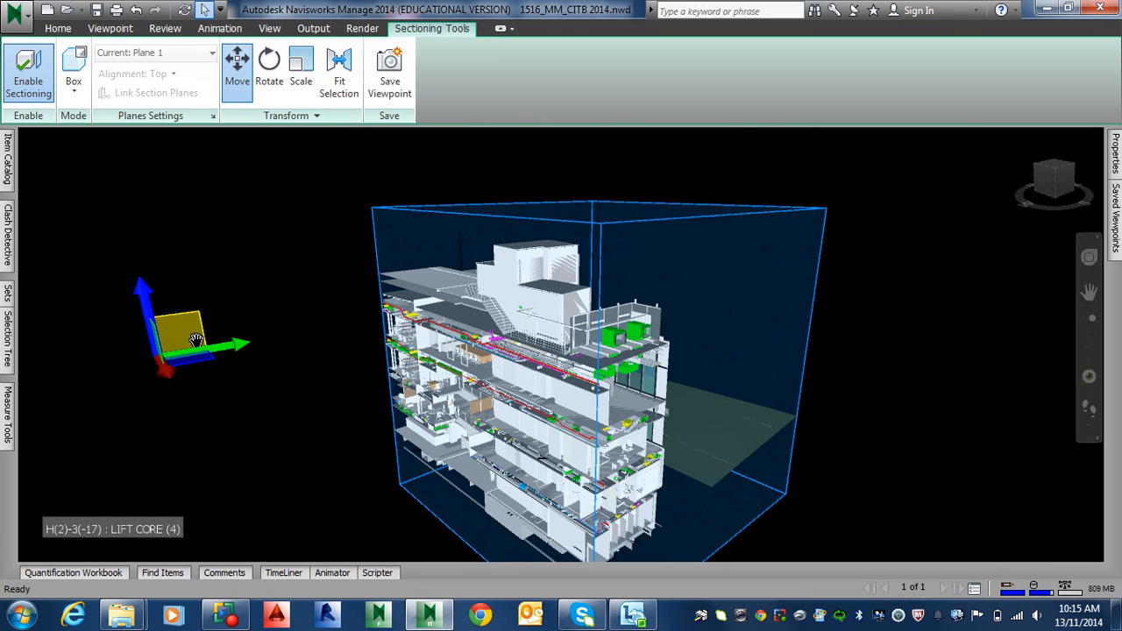
pyautogui.moveTo(196, 340); pyautogui.dragTo(295, 361)
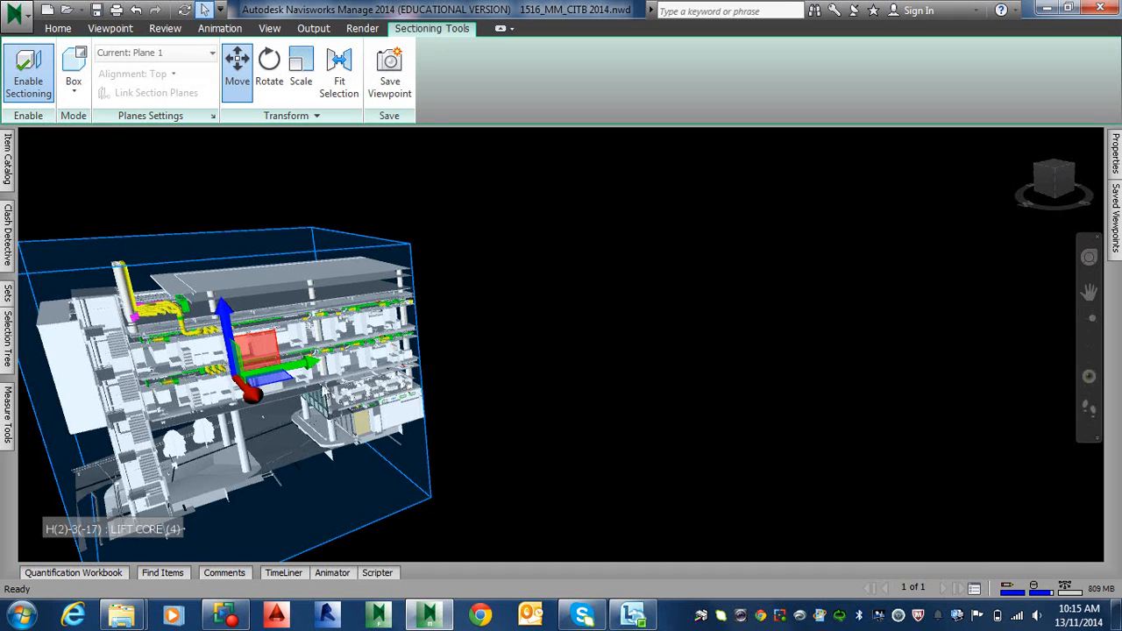
pyautogui.moveTo(325, 388); pyautogui.dragTo(475, 362, button='middle')
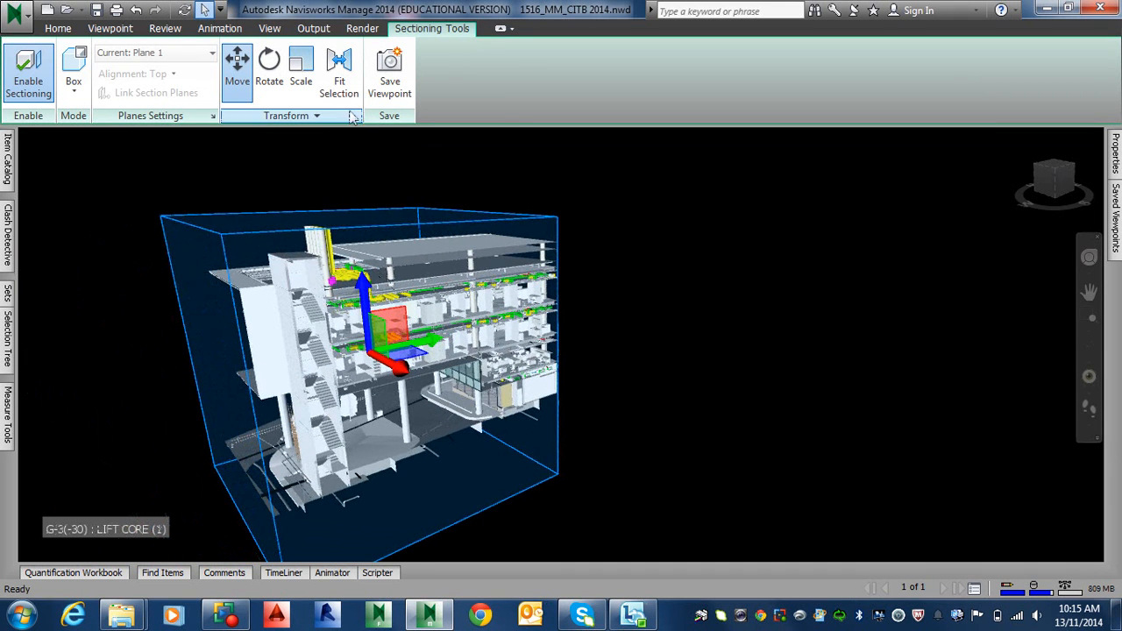
# Step: Apply Fit Selection to the section box so that it encloses the whole building and its site
pyautogui.click(342, 77)
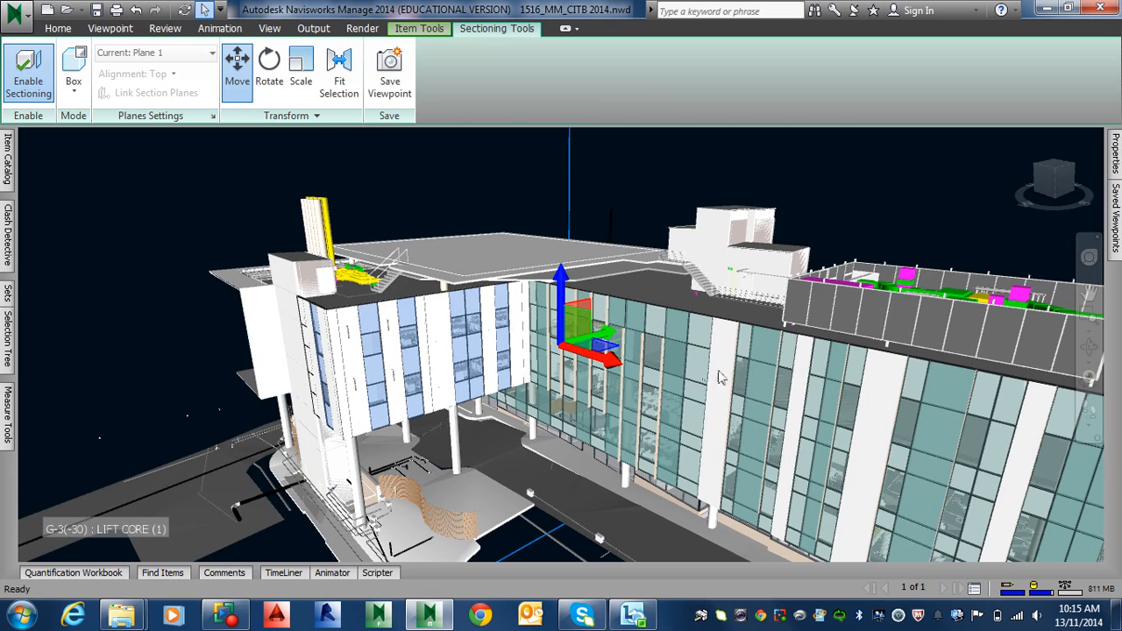
pyautogui.scroll(-5, 777, 351)
pyautogui.moveTo(788, 269); pyautogui.dragTo(479, 370, button='middle')
# Step: Switch the camera from perspective to Orthographic and view the boxed building at an angle
pyautogui.click(111, 28)
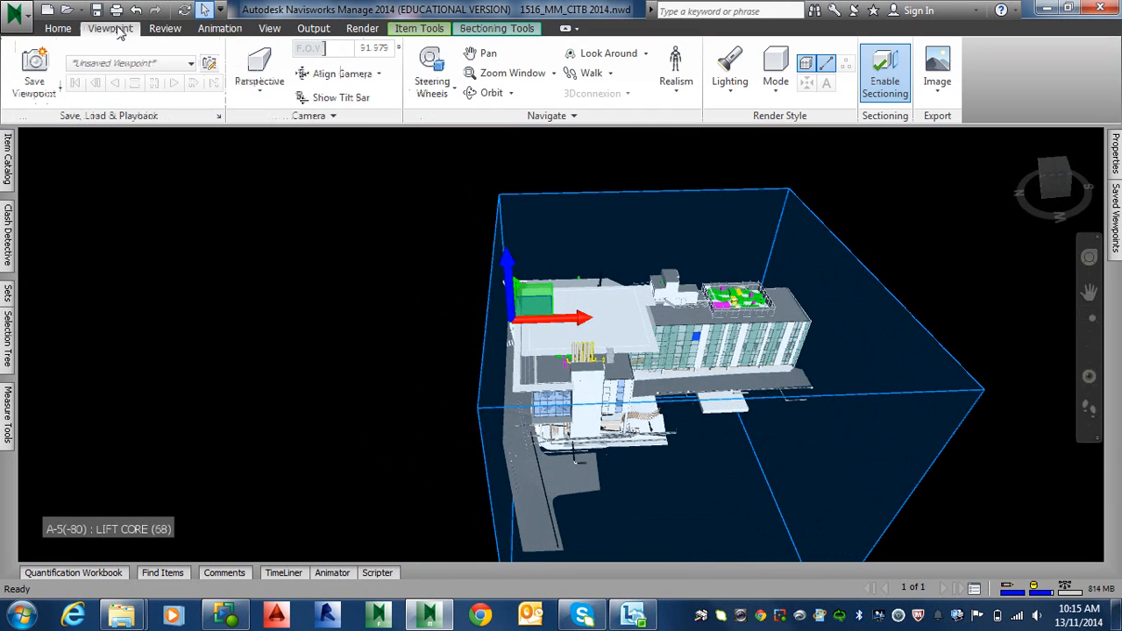
pyautogui.click(262, 95)
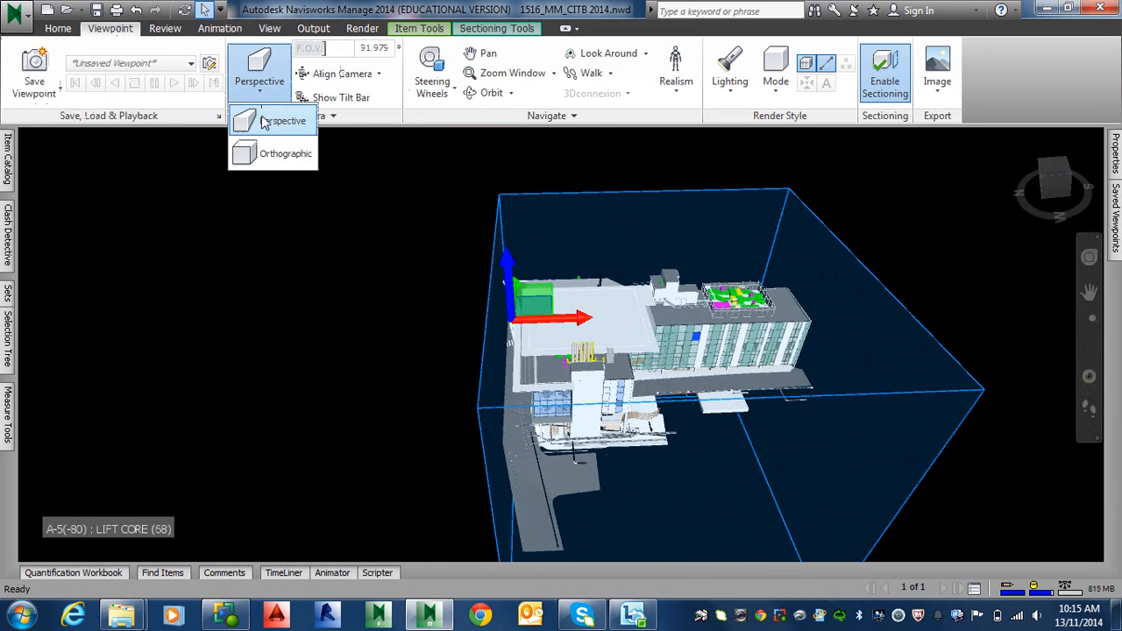
pyautogui.click(256, 155)
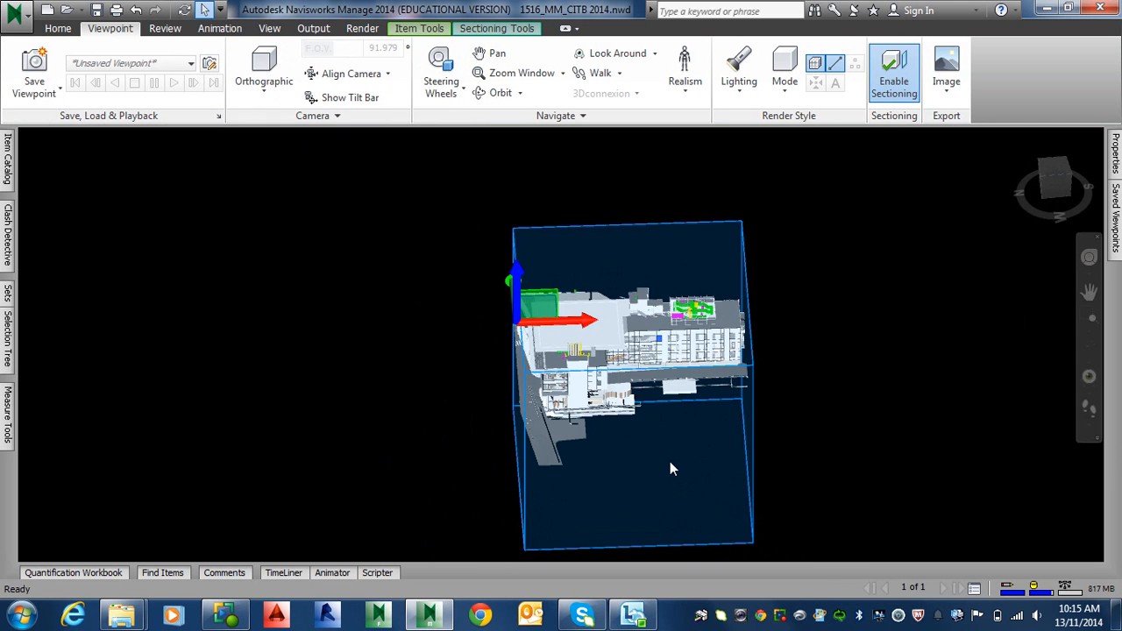
pyautogui.keyDown('shift'); pyautogui.moveTo(669, 459); pyautogui.dragTo(742, 444, button='middle'); pyautogui.keyUp('shift')
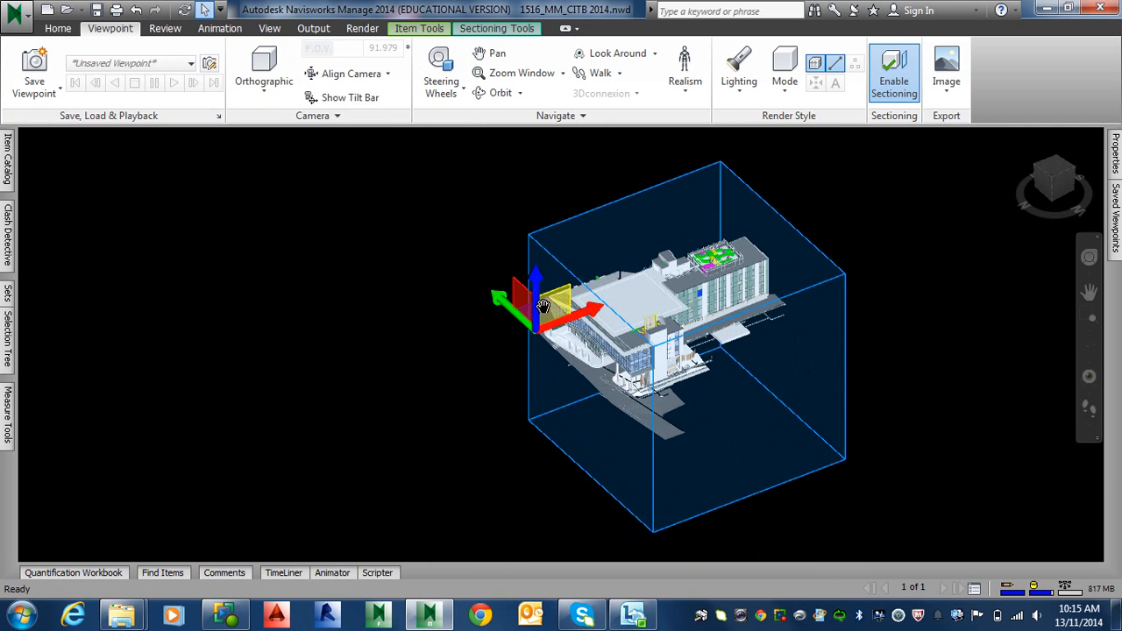
# Step: Move the section box across the site and vertically so that it cuts through the front part of the building
pyautogui.moveTo(535, 274); pyautogui.dragTo(535, 274)
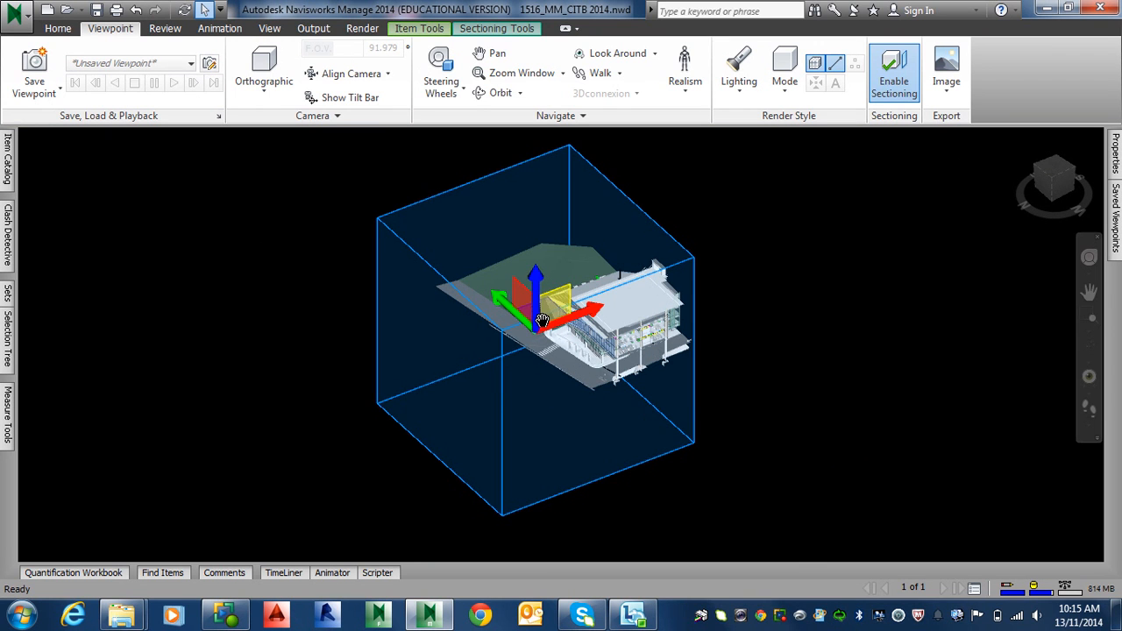
pyautogui.moveTo(537, 273); pyautogui.dragTo(601, 287)
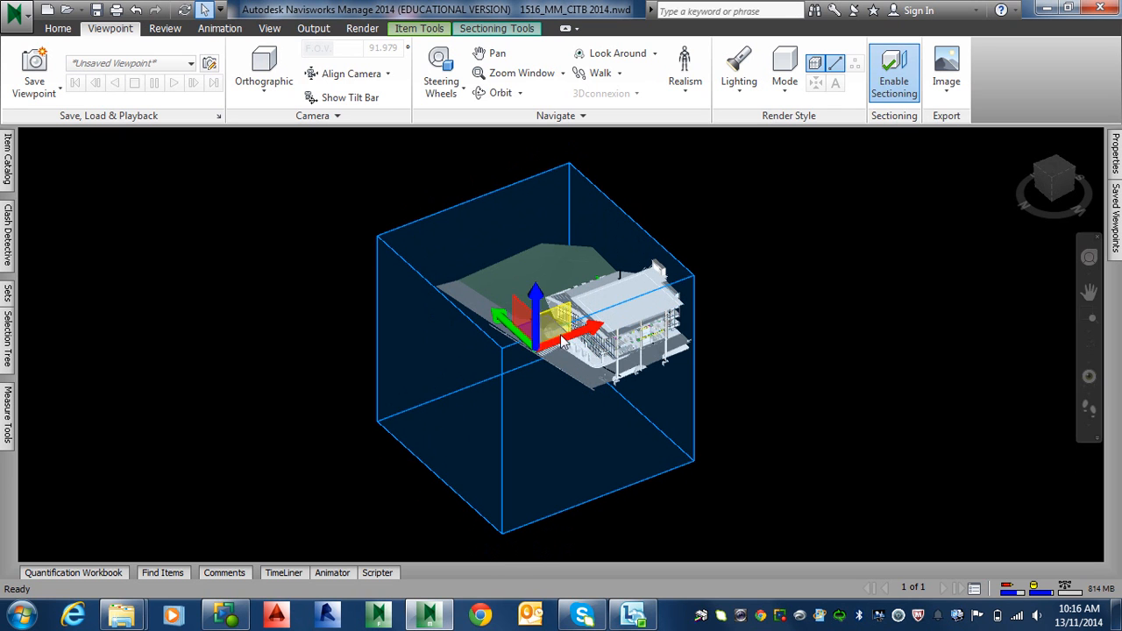
pyautogui.moveTo(539, 348); pyautogui.dragTo(680, 290)
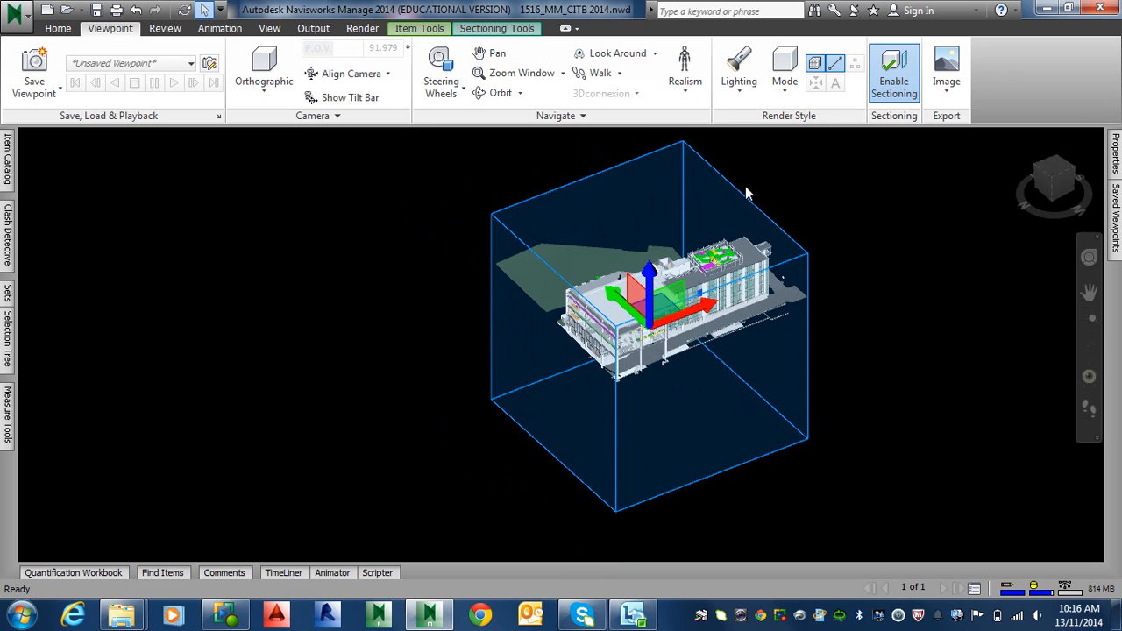
# Step: Try the Rotate, Move and Scale transforms on the selected facade glazing, leaving Scale active
pyautogui.click(433, 29)
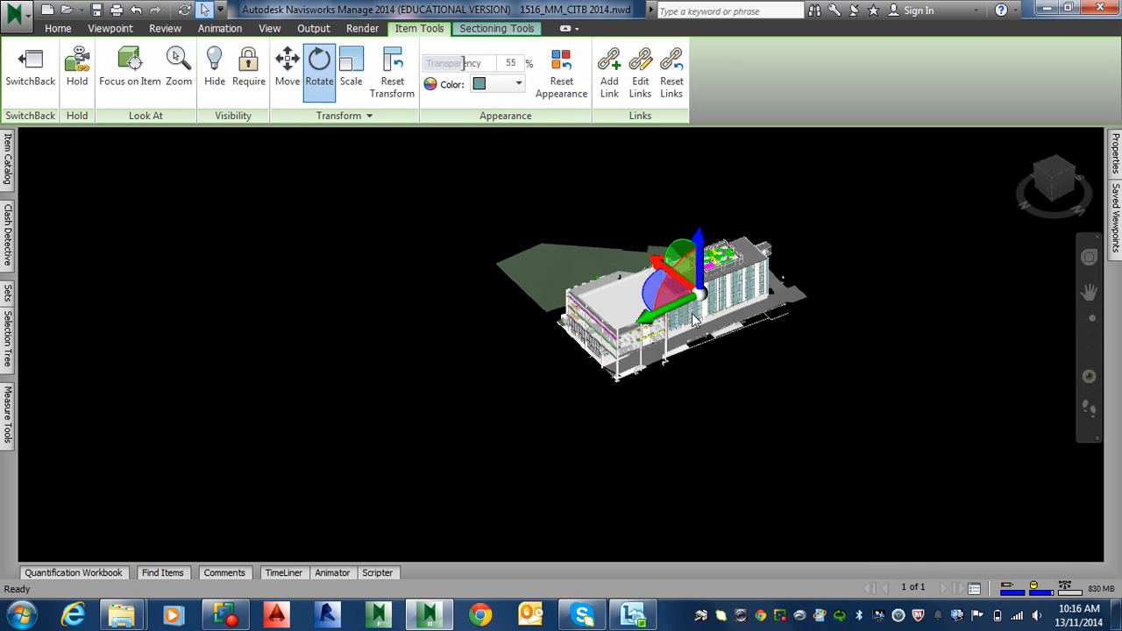
pyautogui.moveTo(688, 275); pyautogui.dragTo(656, 279)
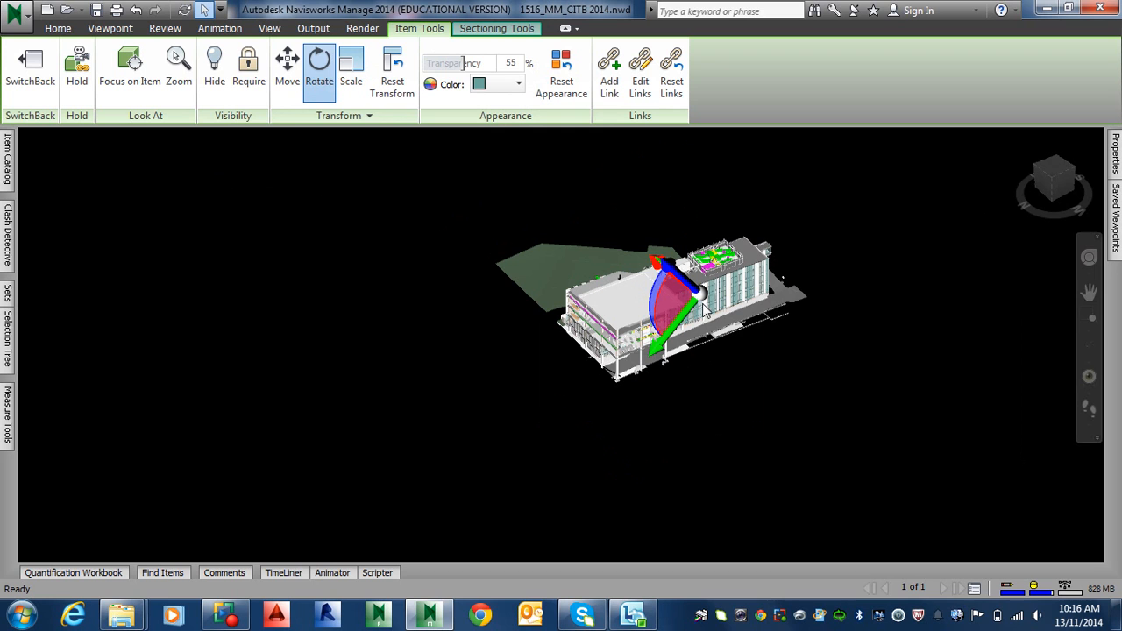
pyautogui.click(288, 70)
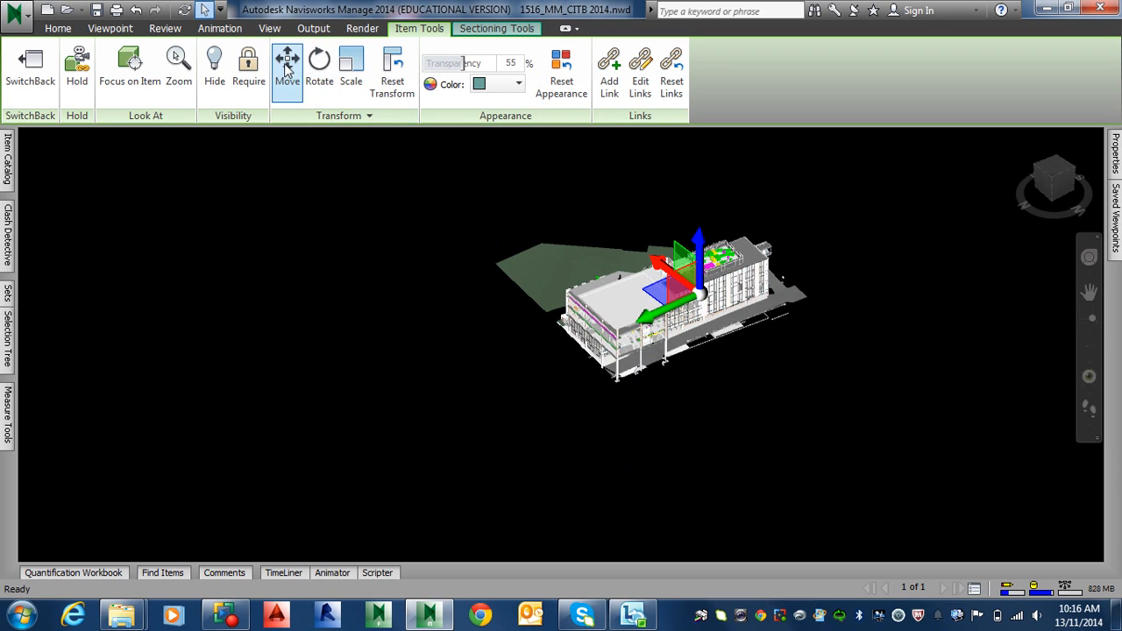
pyautogui.click(319, 70)
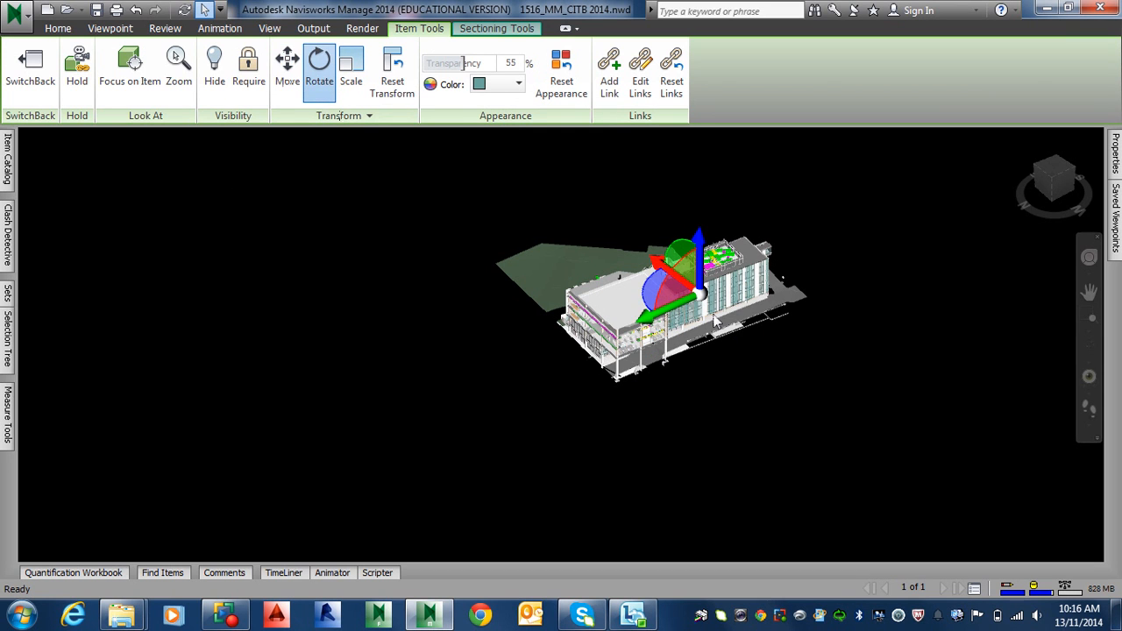
pyautogui.click(351, 74)
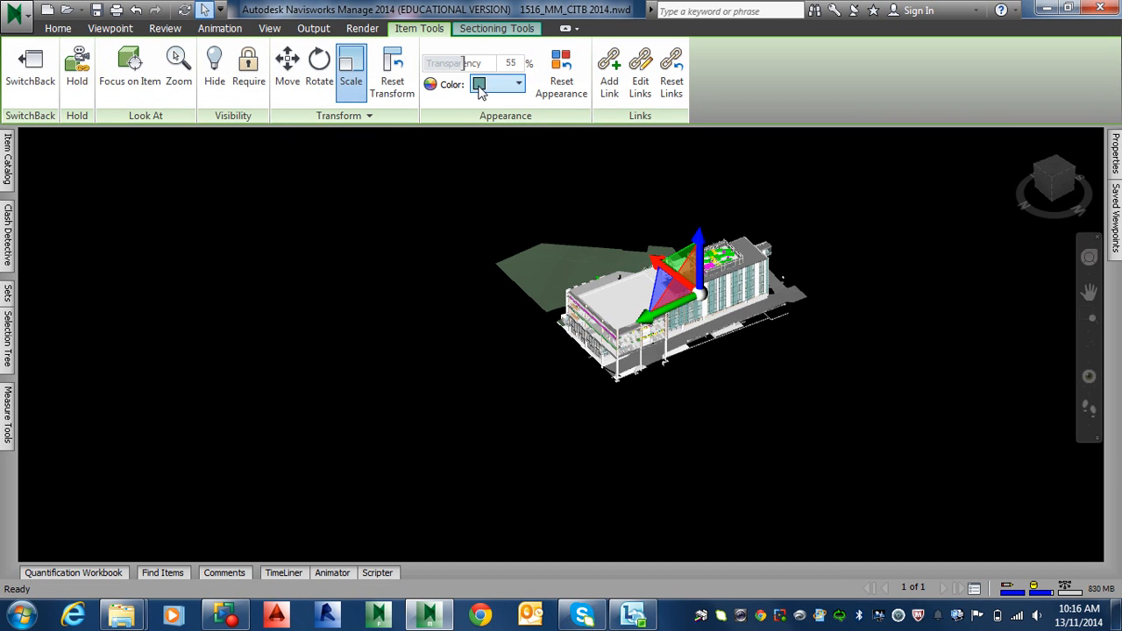
# Step: Look over the section box's fitting and viewpoint-saving options, and go back to the viewpoint tools
pyautogui.click(497, 28)
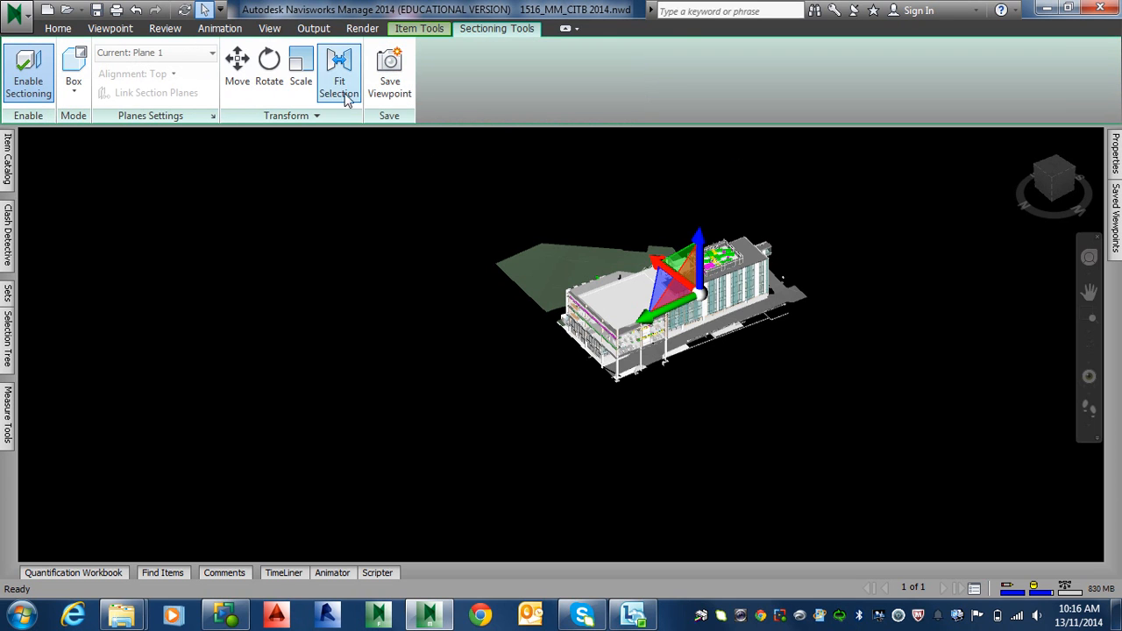
pyautogui.click(406, 92)
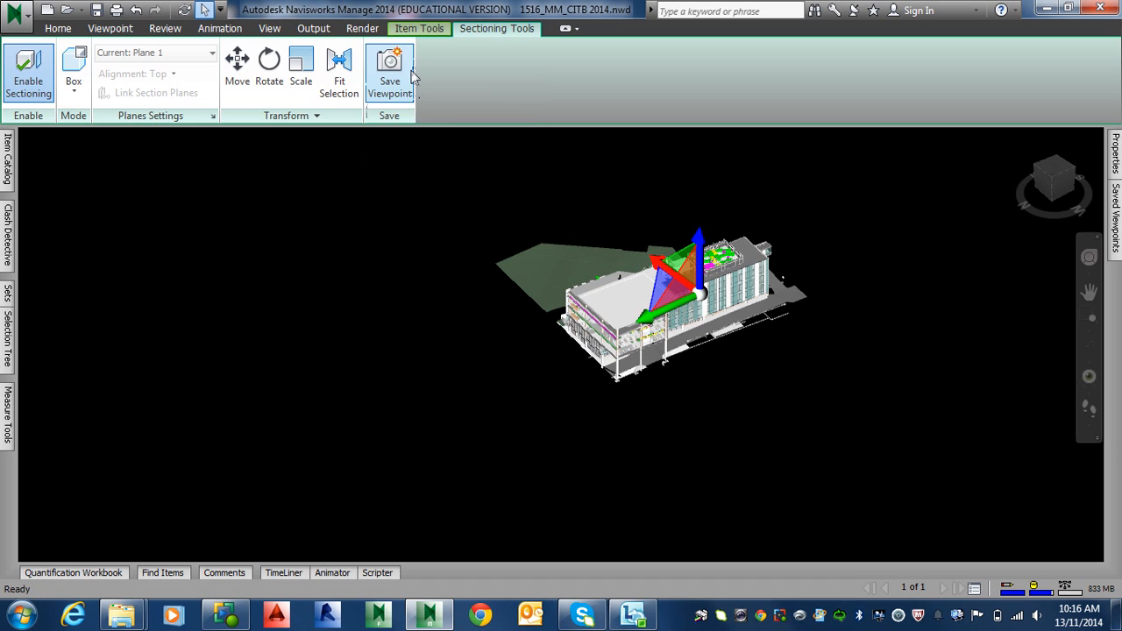
pyautogui.click(112, 29)
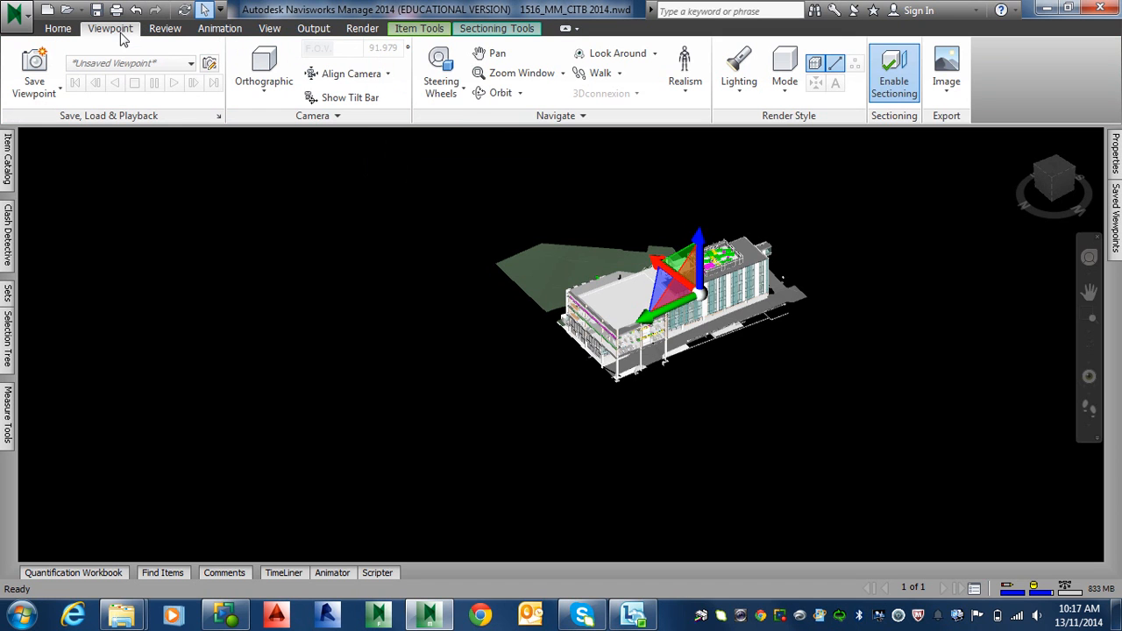